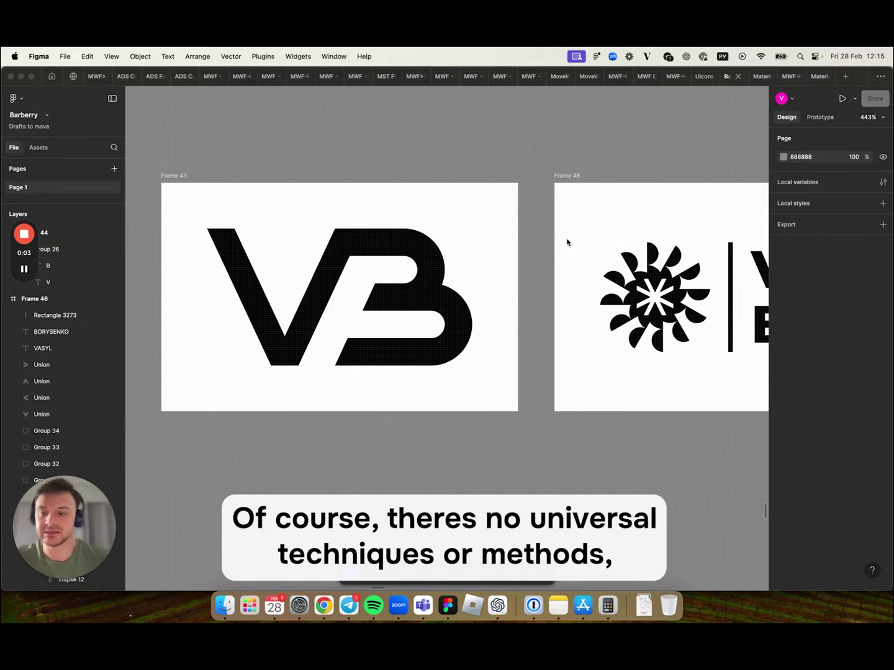
# Pan across the finished logo Frames 43, 46 and 44 to review them
pyautogui.hscroll(10, 567, 242)
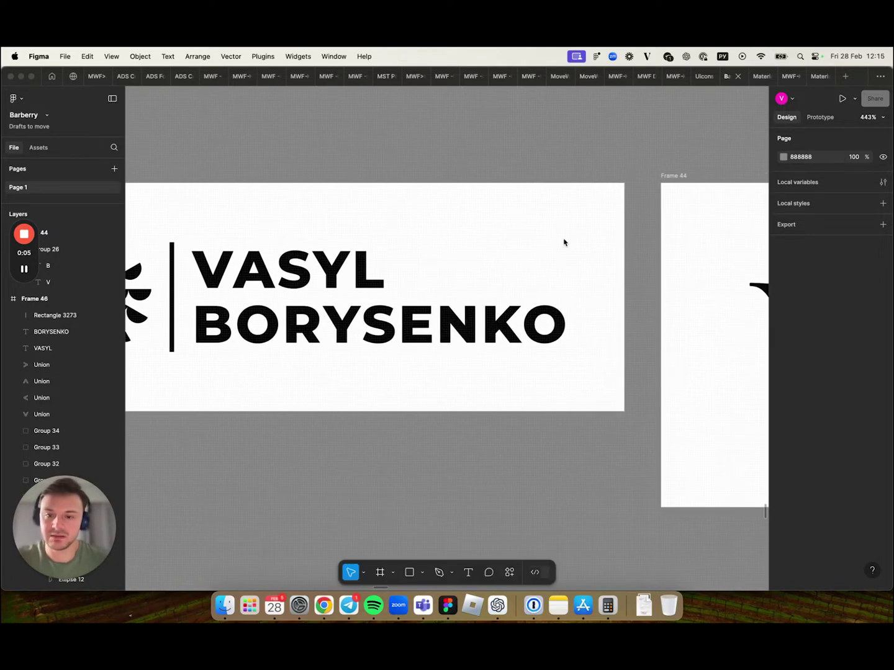
pyautogui.hscroll(5, 563, 242)
pyautogui.hscroll(-15, 564, 242)
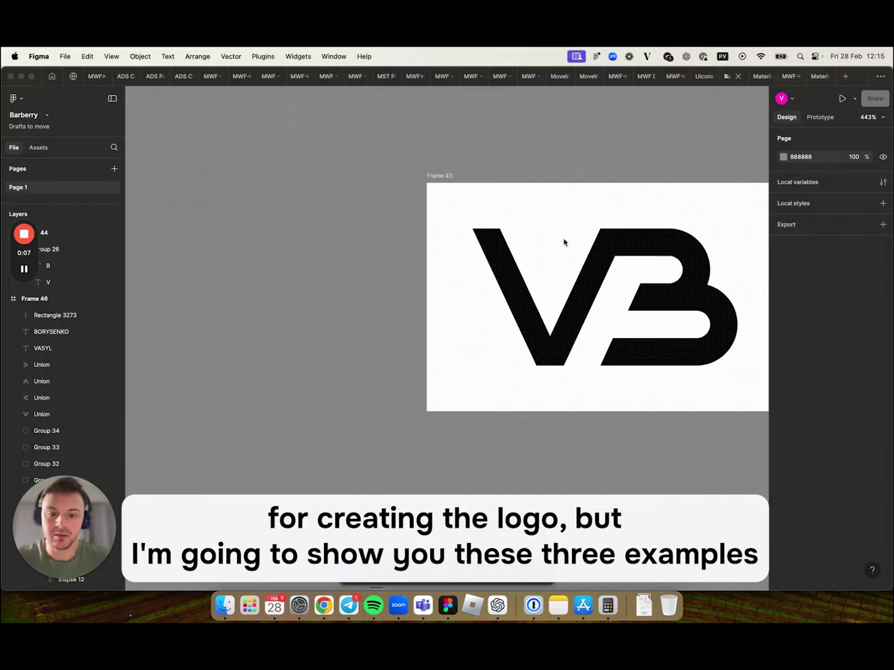
pyautogui.hscroll(5, 564, 242)
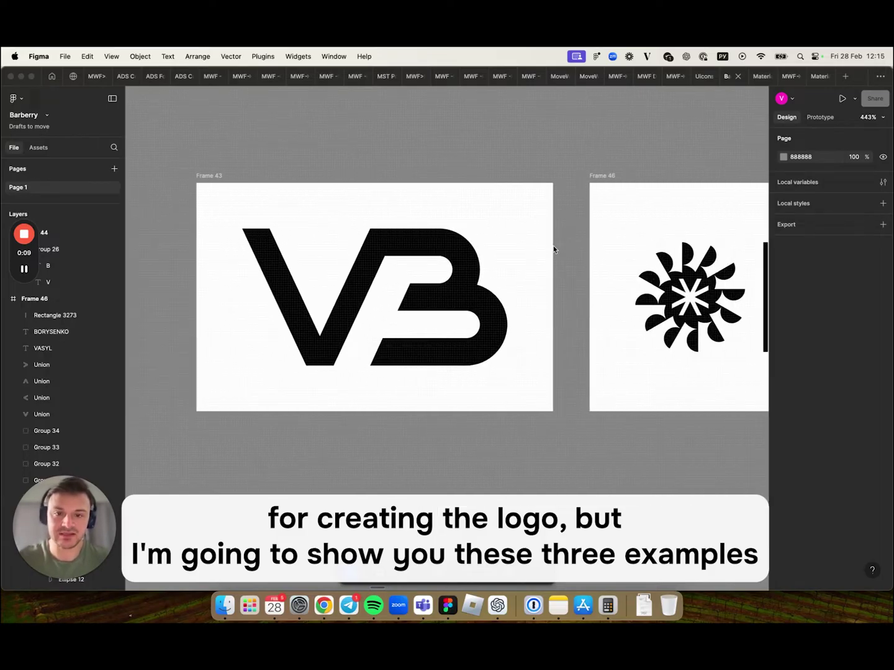
# Create an empty Frame 47 below the VB monogram Frame 43
pyautogui.click(569, 144)
pyautogui.keyDown('ctrl'); pyautogui.scroll(-3, 568, 165); pyautogui.keyUp('ctrl')
pyautogui.hscroll(6, 569, 173)
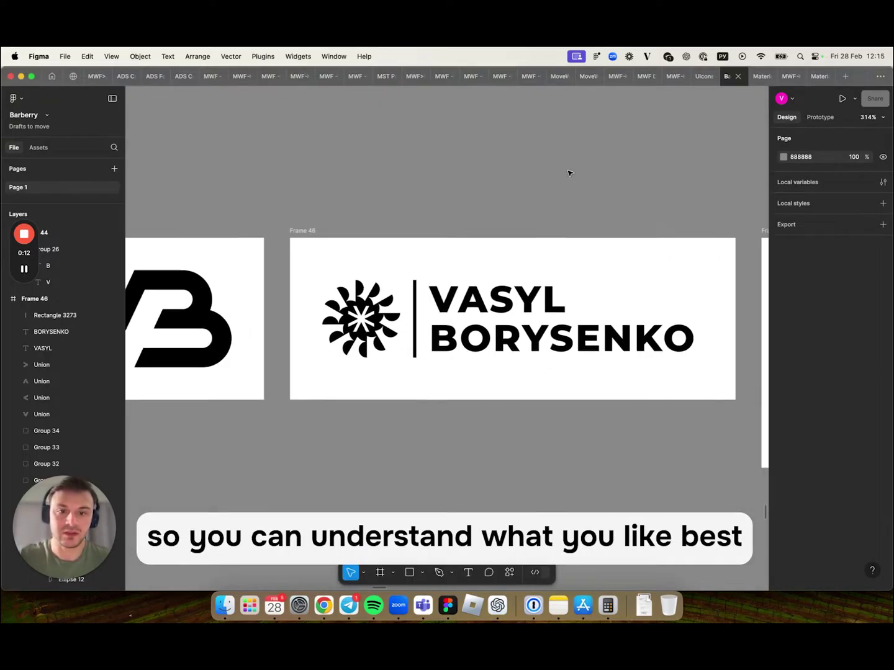
pyautogui.scroll(2, 569, 172)
pyautogui.hscroll(8, 569, 172)
pyautogui.hscroll(-7, 568, 173)
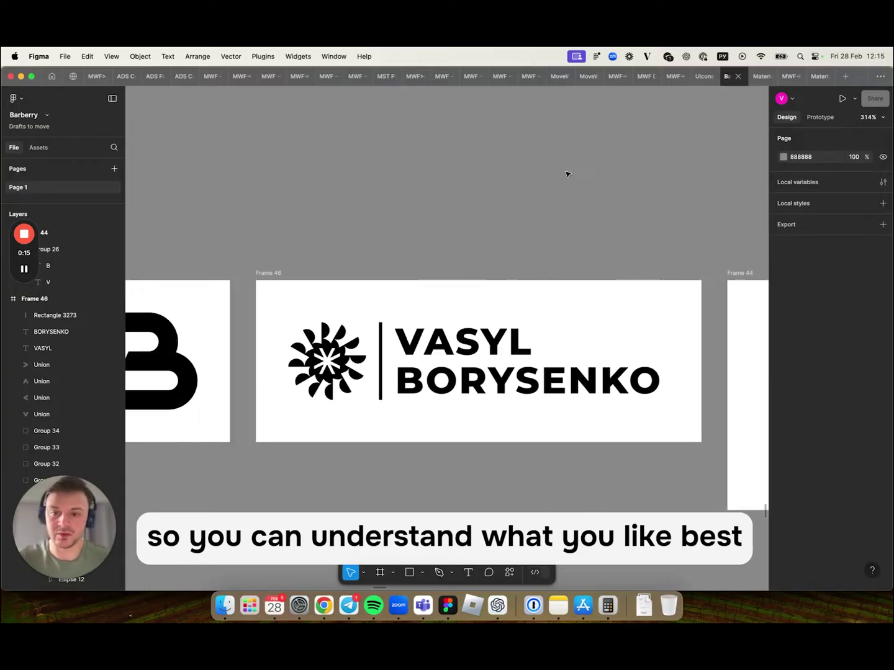
pyautogui.hscroll(-8, 567, 173)
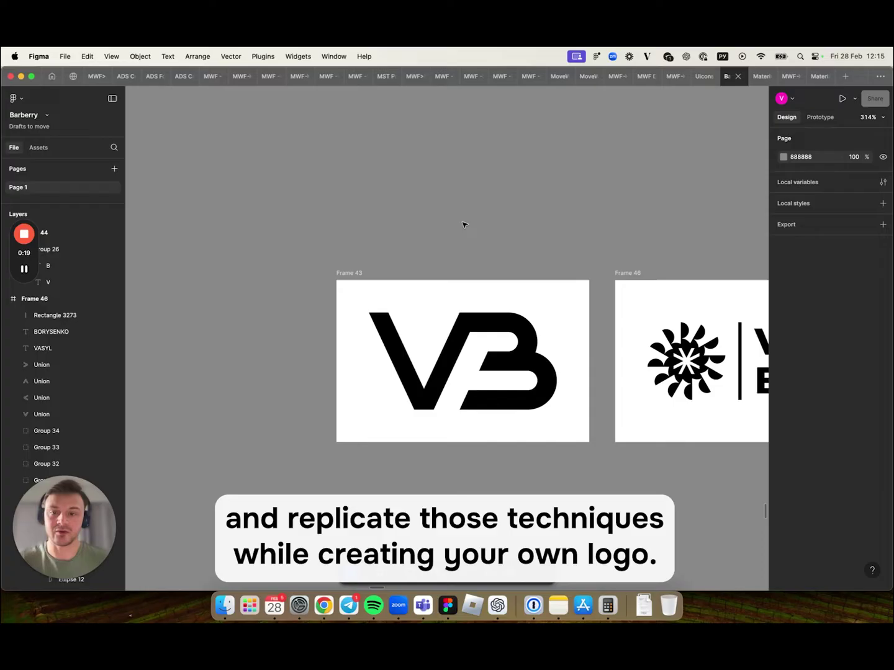
pyautogui.hscroll(2, 463, 225)
pyautogui.scroll(-1, 462, 225)
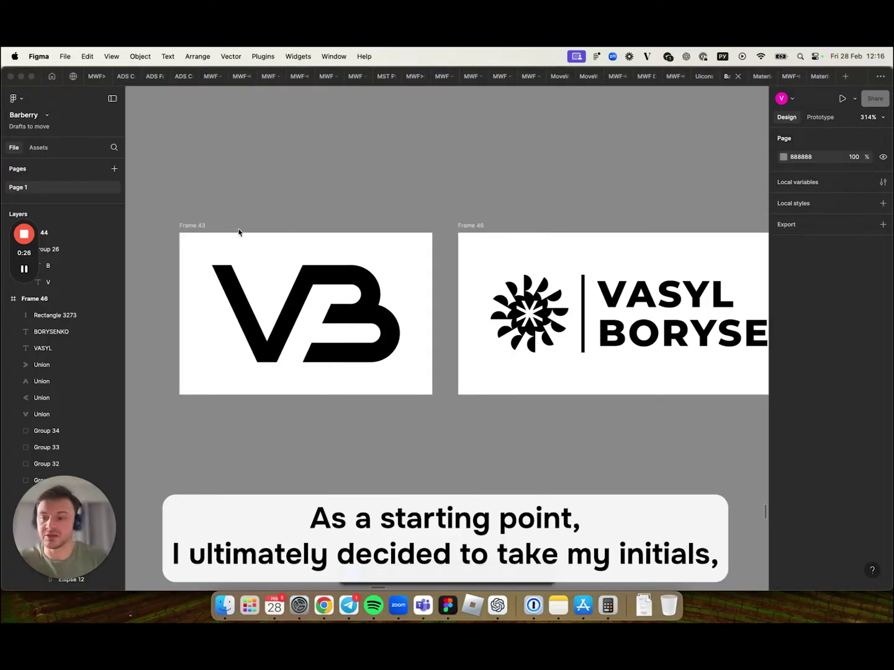
pyautogui.hscroll(-1, 239, 231)
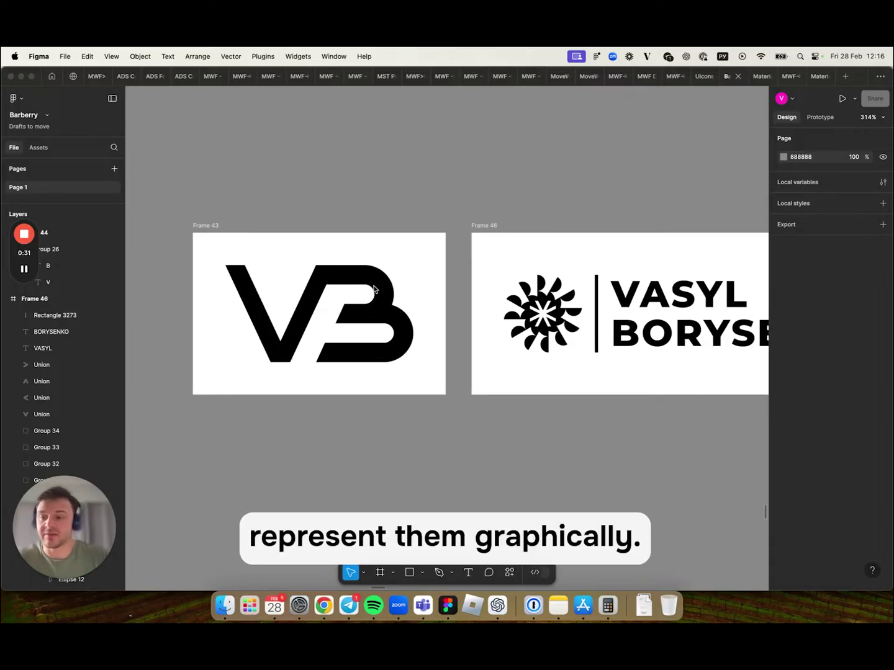
pyautogui.hscroll(10, 374, 289)
pyautogui.hscroll(-10, 375, 287)
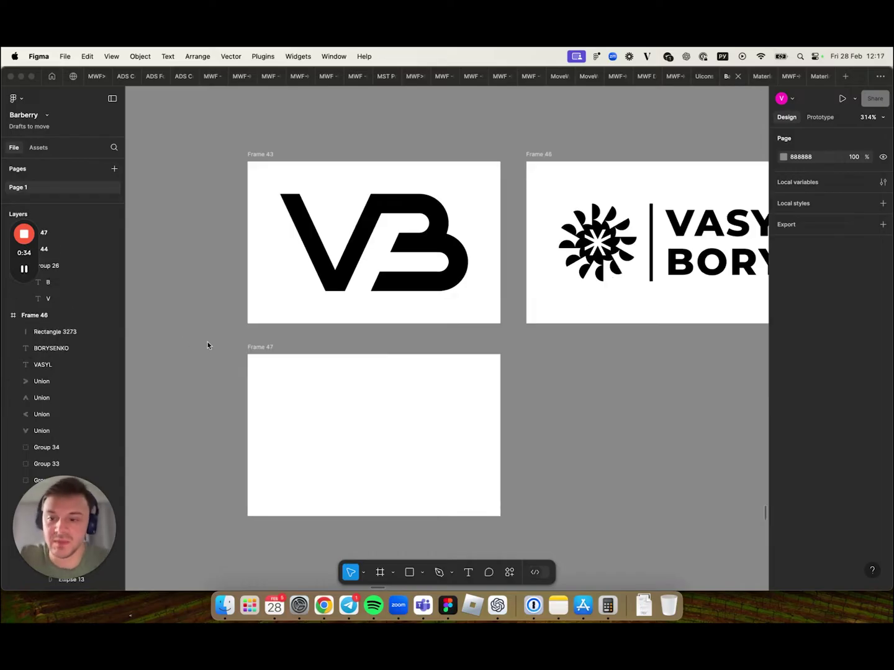
# Add a layout grid of size 4 to Frame 47, then deselect it
pyautogui.scroll(-3, 206, 335)
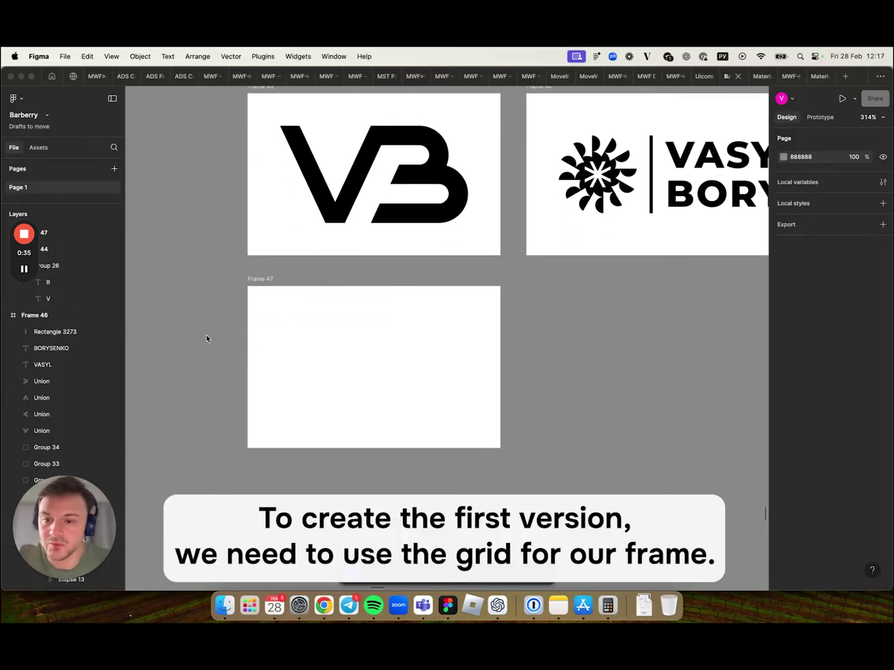
pyautogui.scroll(3, 206, 336)
pyautogui.hscroll(-2, 206, 335)
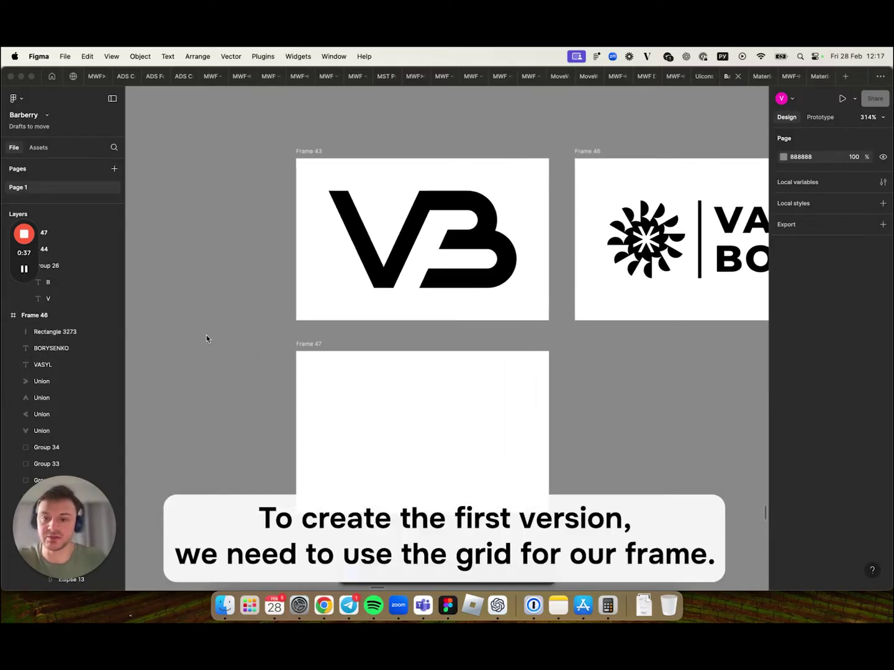
pyautogui.scroll(-1, 211, 339)
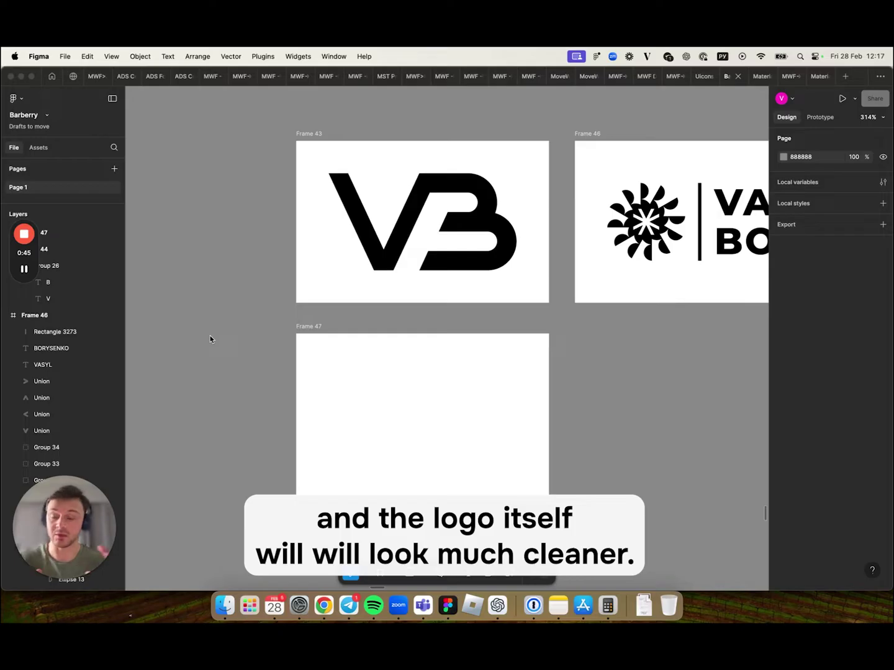
pyautogui.click(306, 327)
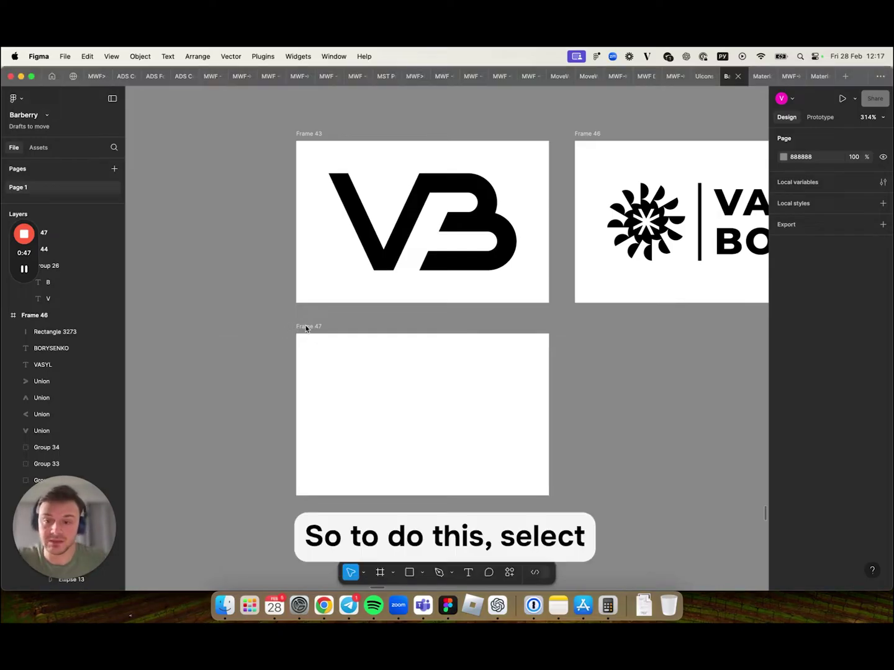
pyautogui.click(307, 326)
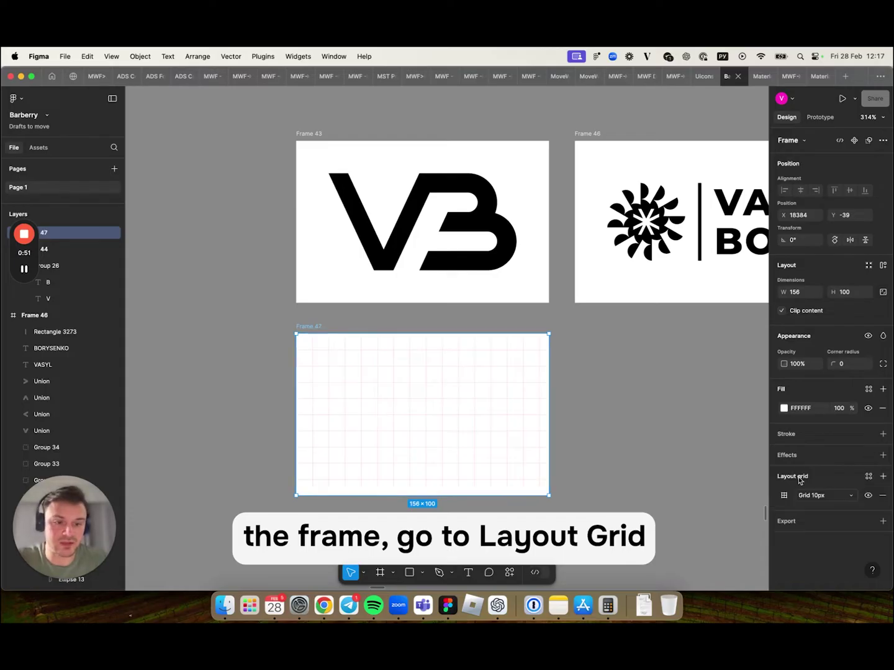
pyautogui.click(784, 494)
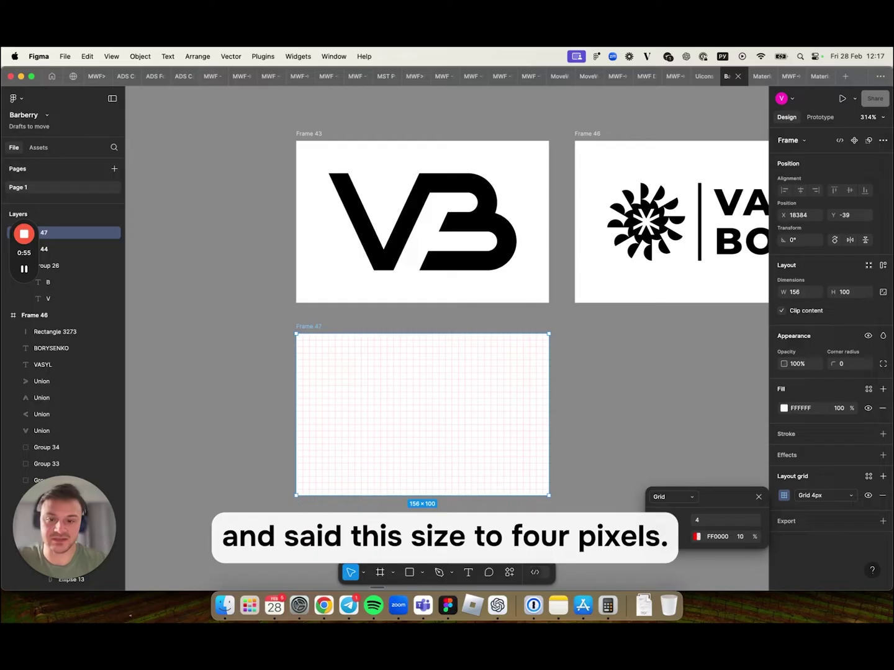
pyautogui.click(625, 417)
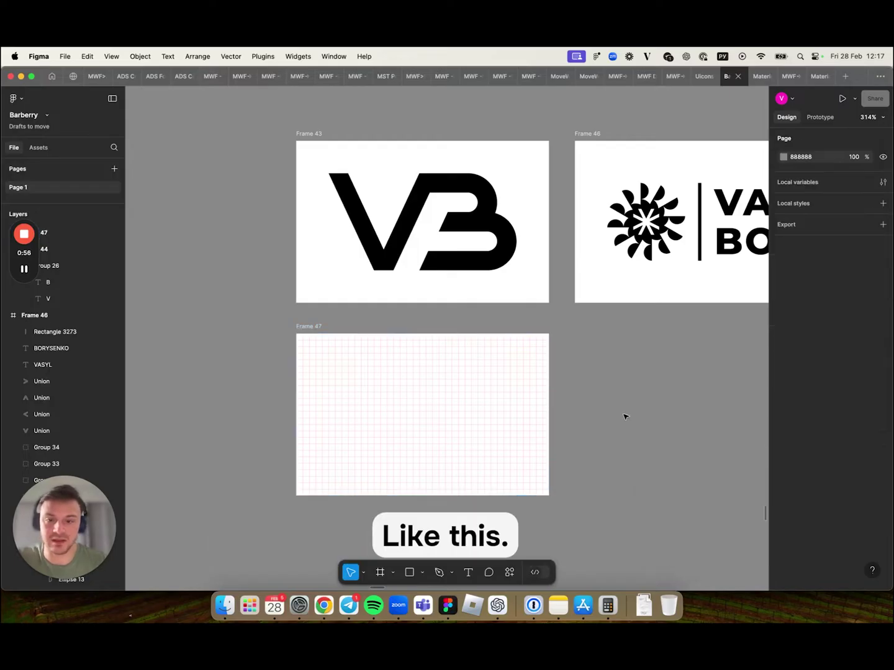
pyautogui.click(25, 270)
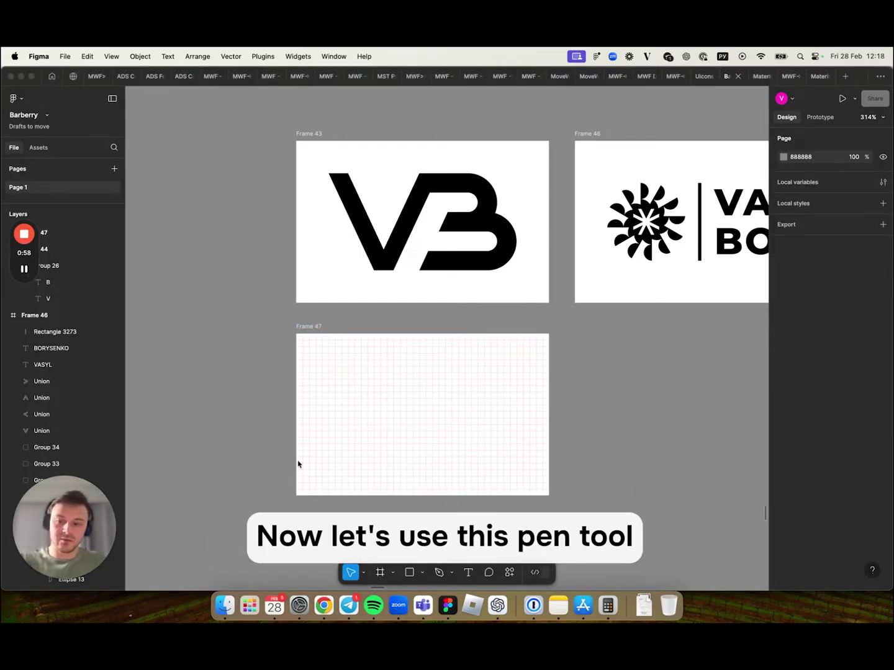
# With the Pen tool, start a path in Frame 47 along the top edge and diagonally down-right
pyautogui.click(439, 572)
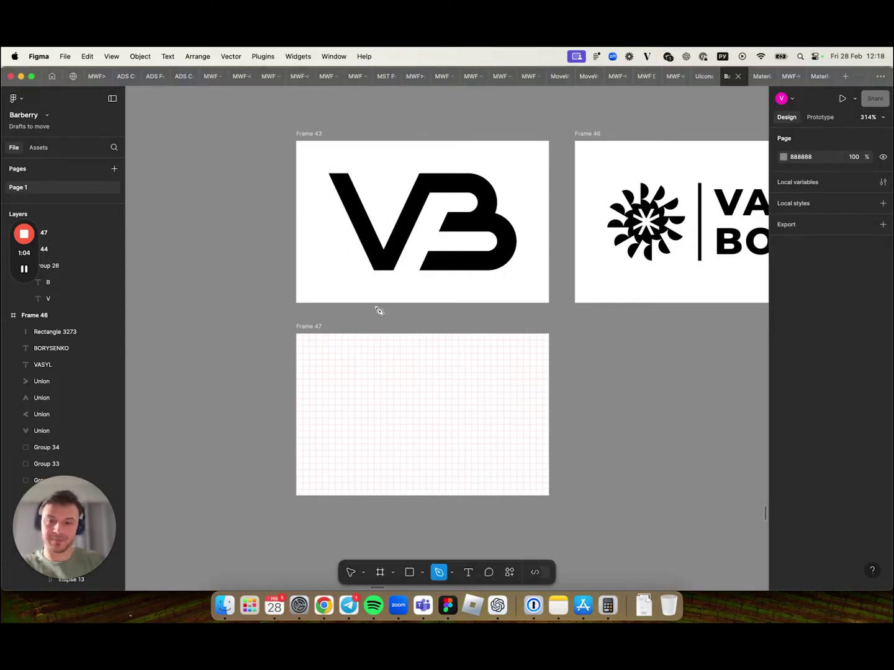
pyautogui.scroll(5, 381, 310)
pyautogui.scroll(-3, 382, 309)
pyautogui.moveTo(23, 271)
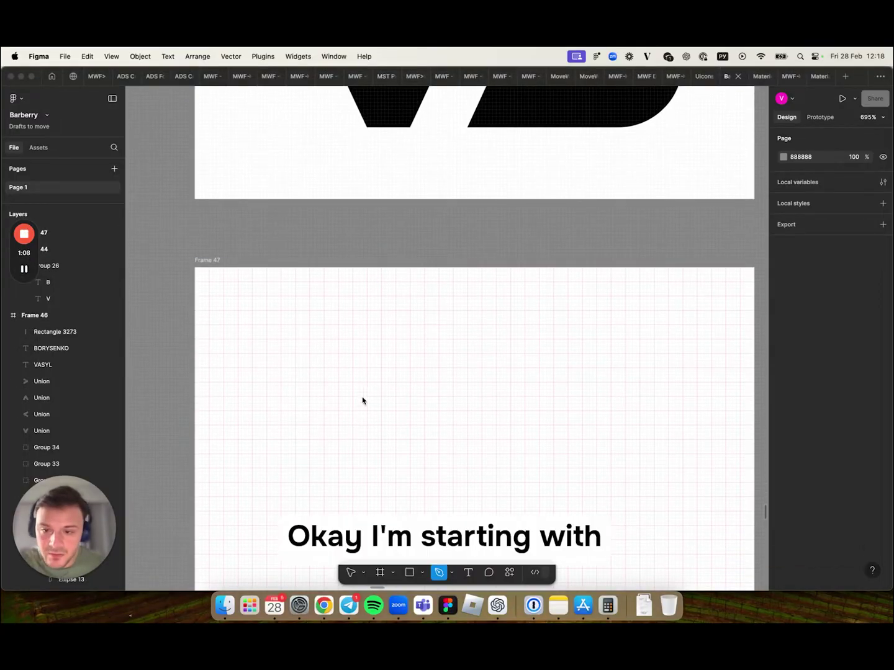
pyautogui.click(435, 580)
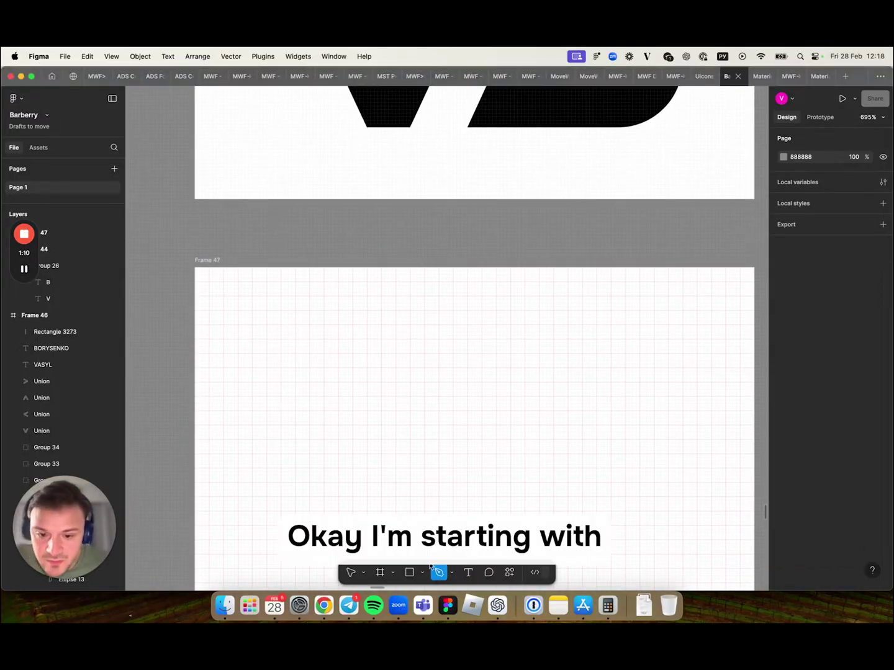
pyautogui.click(266, 339)
pyautogui.click(310, 339)
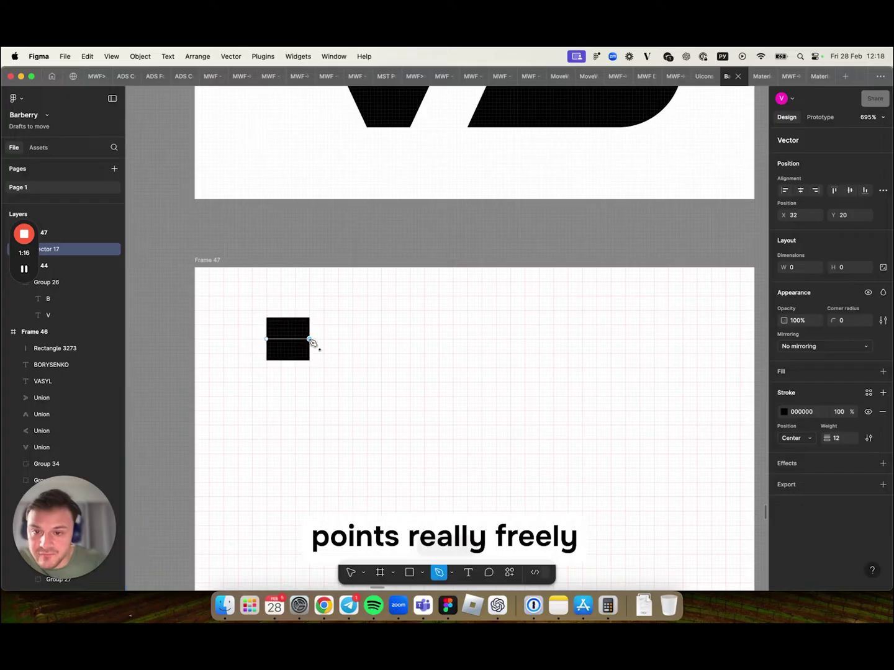
pyautogui.scroll(-4, 370, 444)
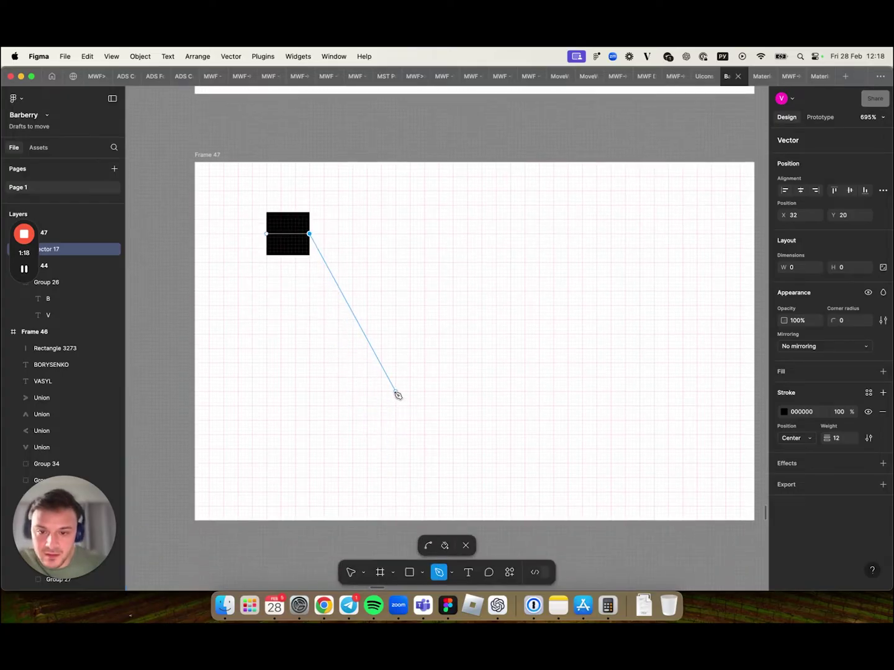
pyautogui.click(396, 393)
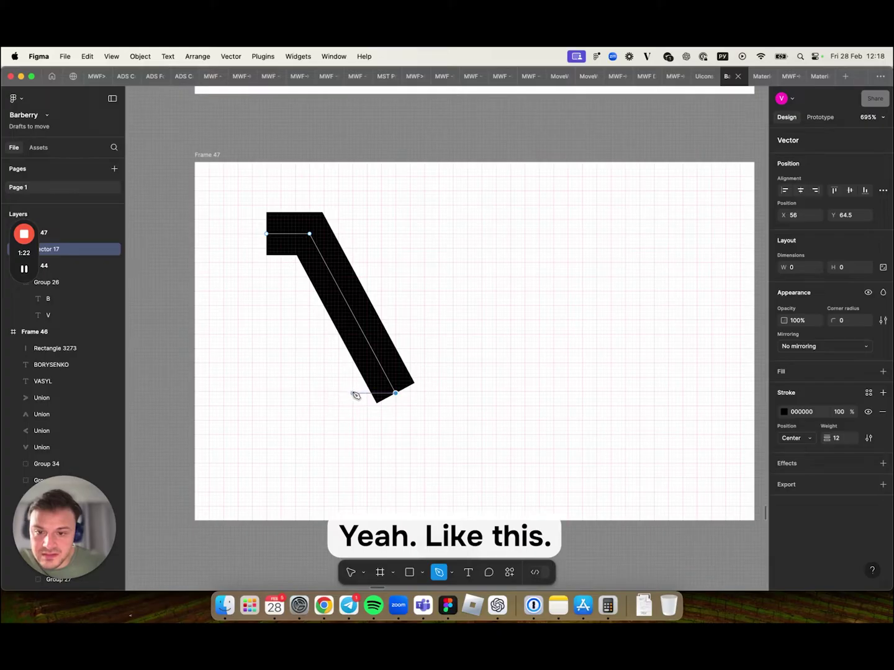
# Undo a curved hook anchor, add a bottom-left anchor and close the slanted path
pyautogui.moveTo(352, 393); pyautogui.dragTo(354, 366)
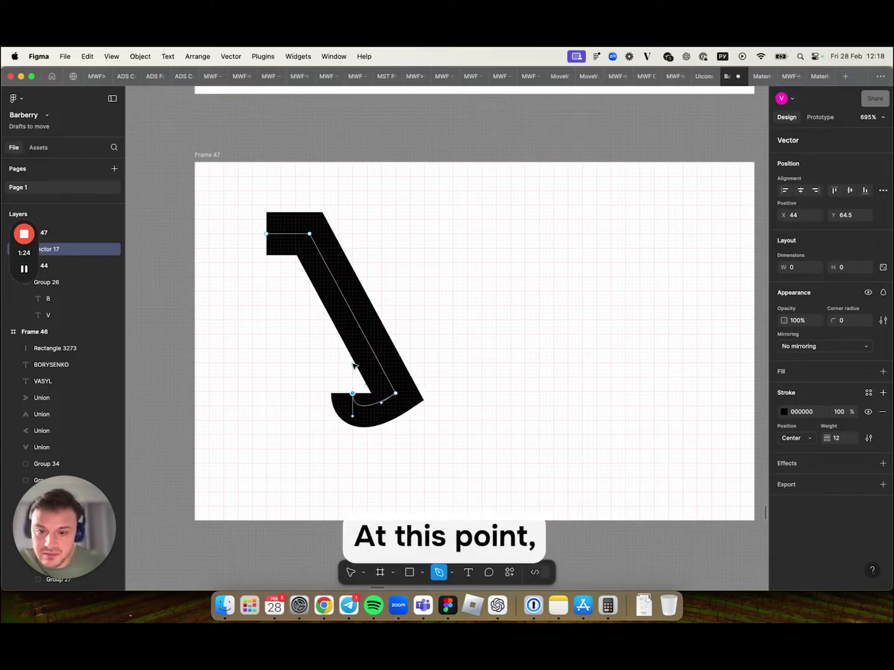
pyautogui.press('super+z')
pyautogui.scroll(5, 359, 371)
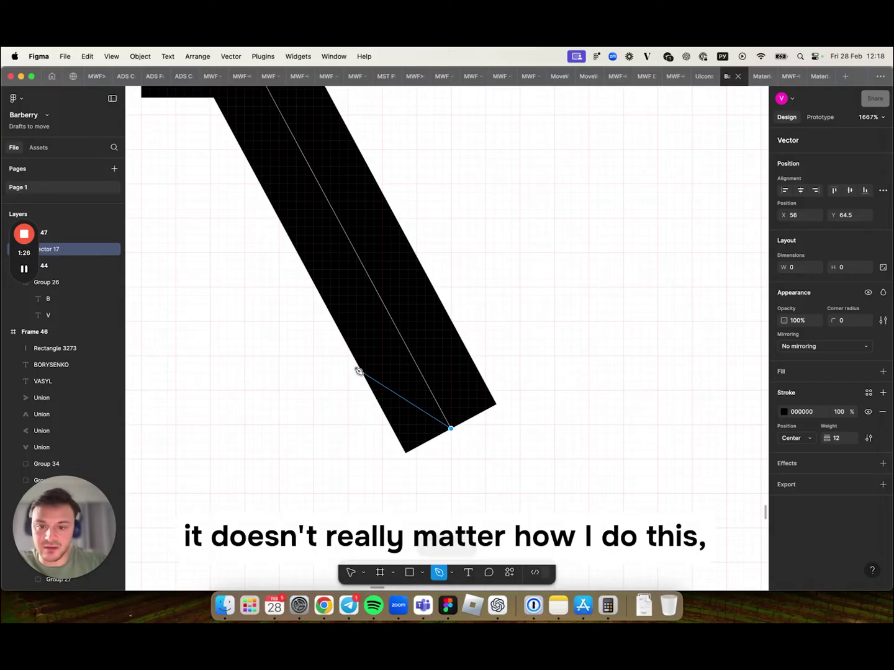
pyautogui.click(313, 425)
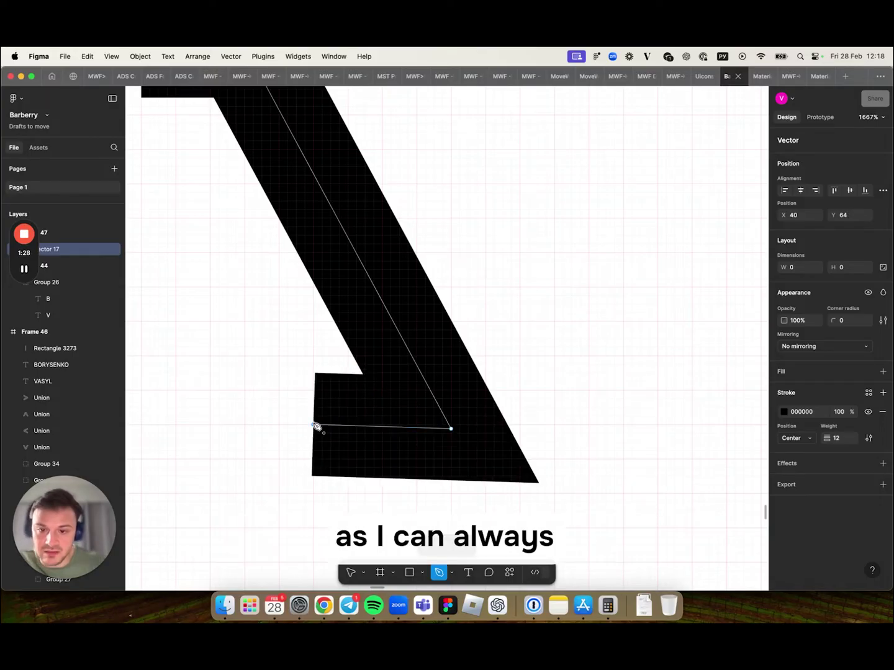
pyautogui.scroll(5, 286, 379)
pyautogui.hscroll(-3, 286, 379)
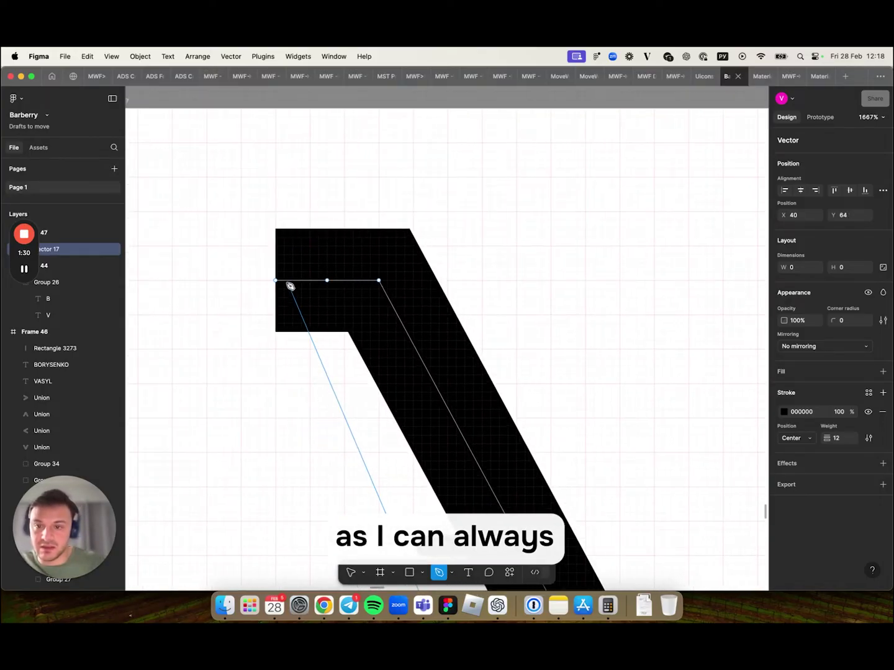
pyautogui.click(276, 282)
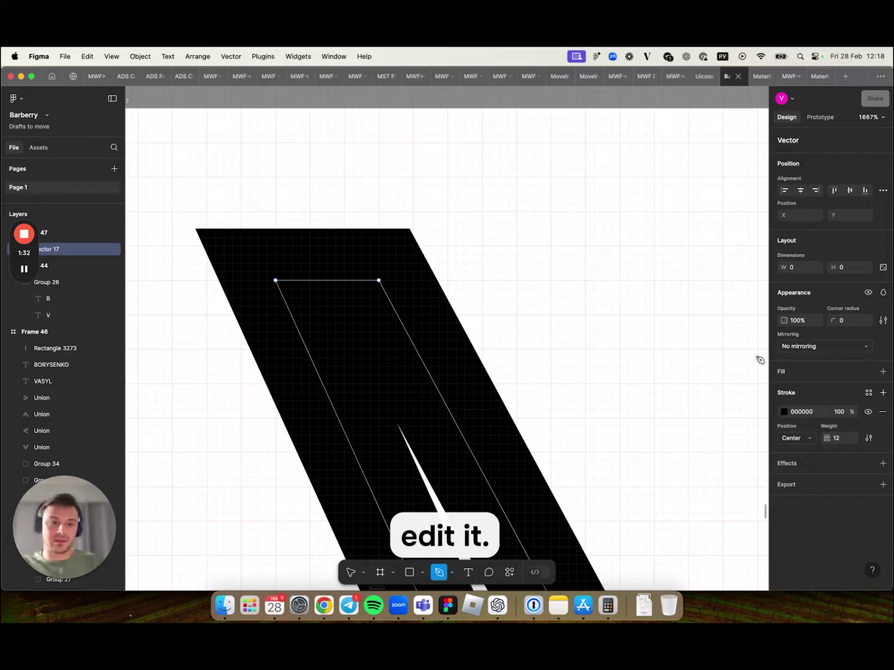
# Give the slanted path a solid 000000 black fill and remove its stroke
pyautogui.click(782, 371)
pyautogui.click(883, 436)
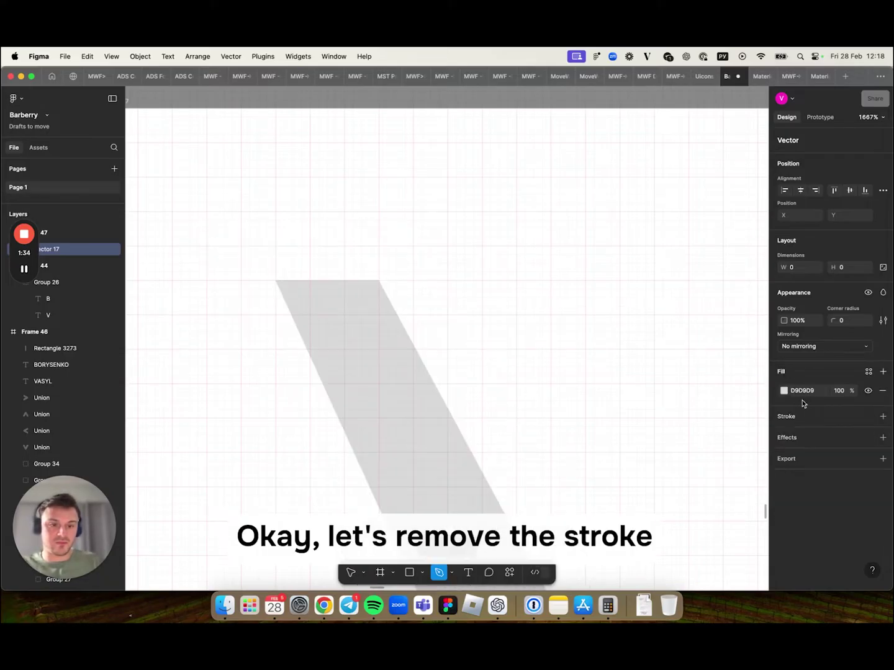
pyautogui.click(784, 391)
pyautogui.moveTo(700, 372); pyautogui.dragTo(631, 481)
pyautogui.click(757, 299)
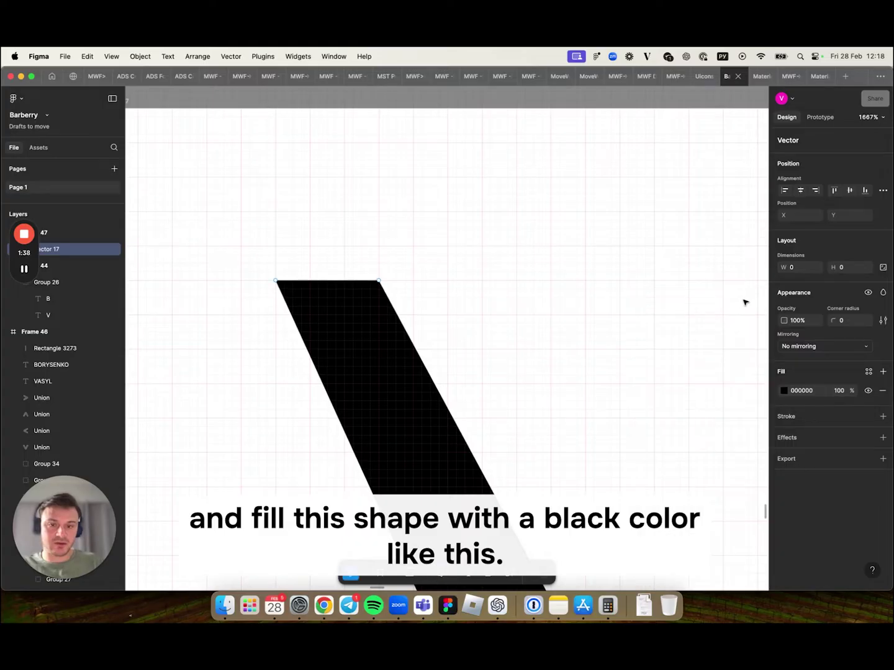
pyautogui.scroll(-5, 567, 319)
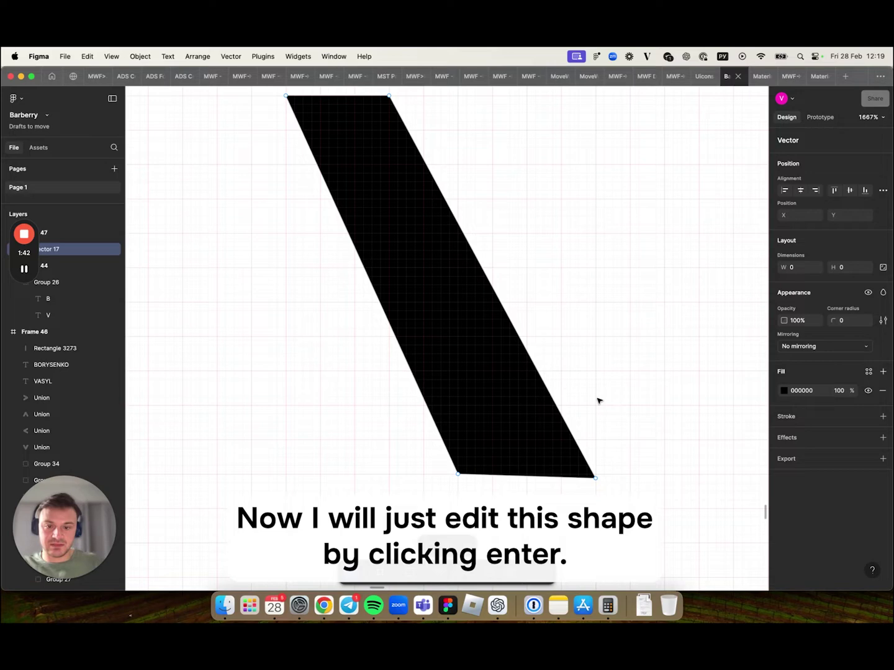
# Adjust the bar's top-right and bottom-right corner points in vector edit mode
pyautogui.press('Return')
pyautogui.scroll(-3, 552, 401)
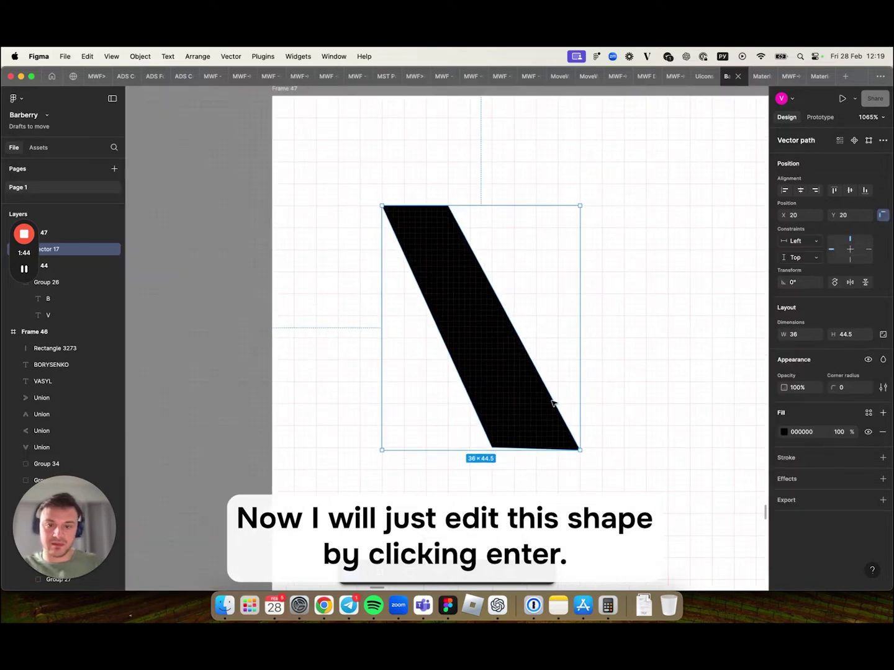
pyautogui.scroll(3, 552, 402)
pyautogui.press('Return')
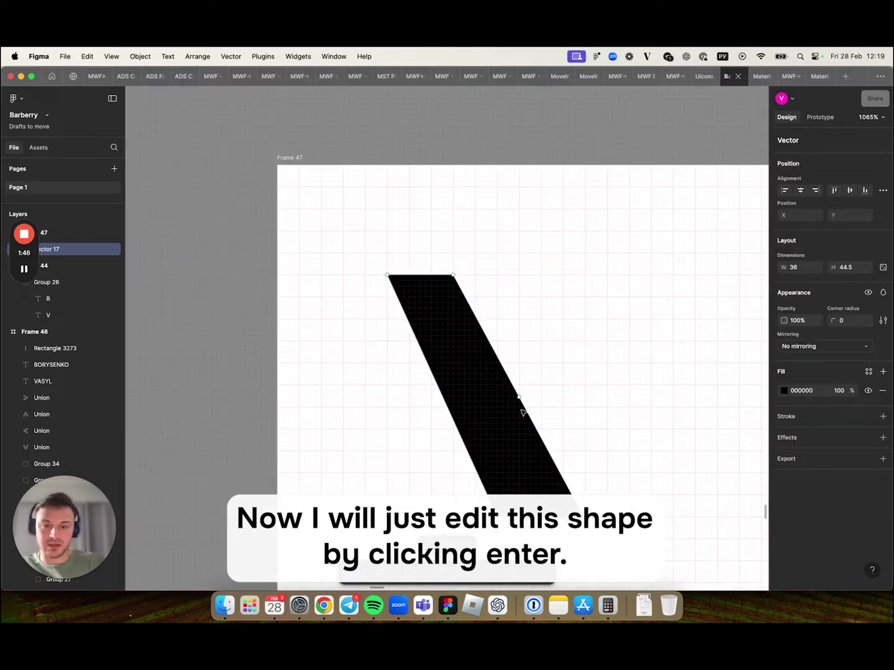
pyautogui.moveTo(453, 275)
pyautogui.mouseDown()
pyautogui.moveTo(447, 290)
pyautogui.moveTo(455, 274)
pyautogui.moveTo(459, 284)
pyautogui.mouseUp()
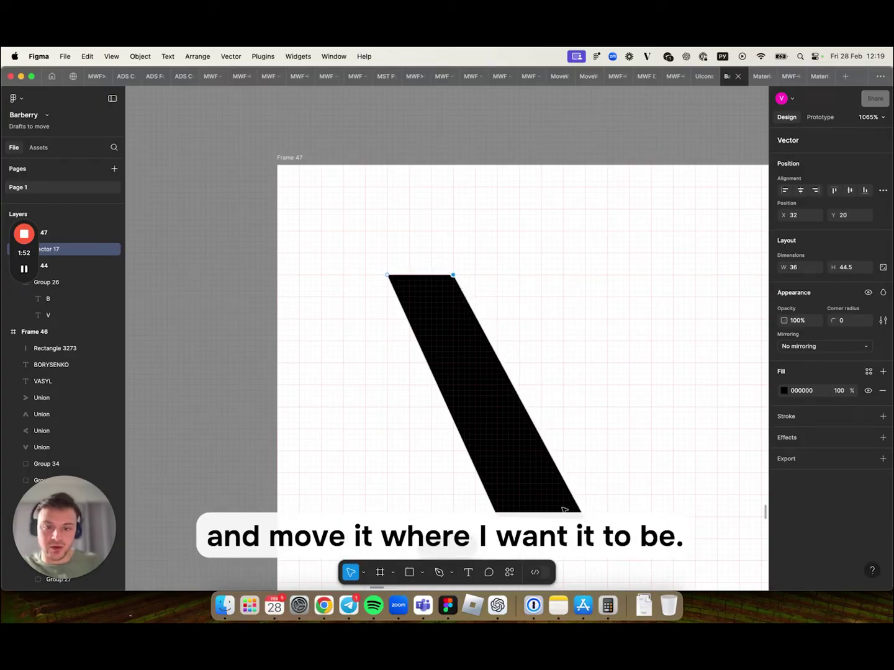
pyautogui.moveTo(580, 512)
pyautogui.mouseDown()
pyautogui.moveTo(566, 511)
pyautogui.moveTo(568, 518)
pyautogui.mouseUp()
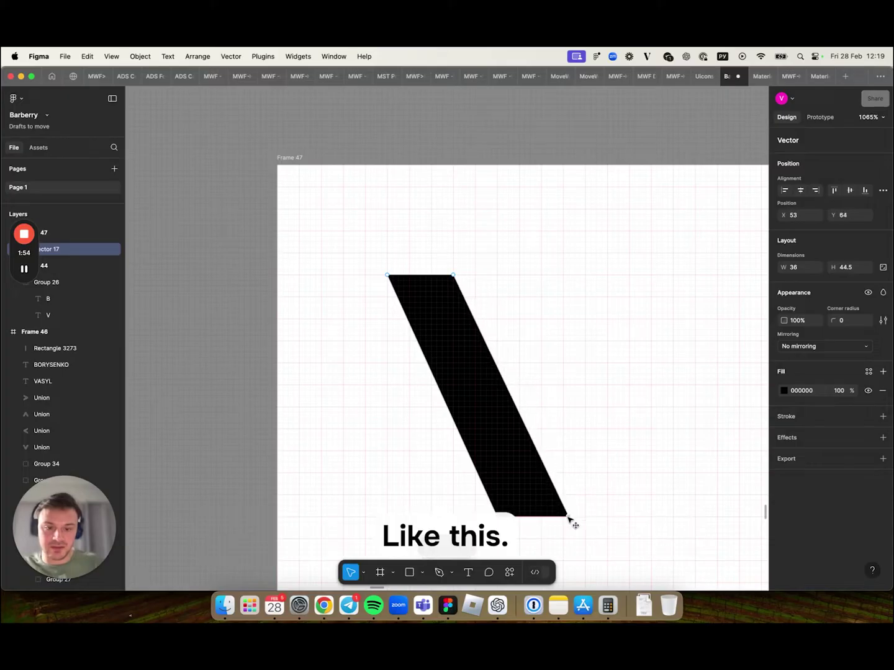
pyautogui.scroll(-5, 411, 366)
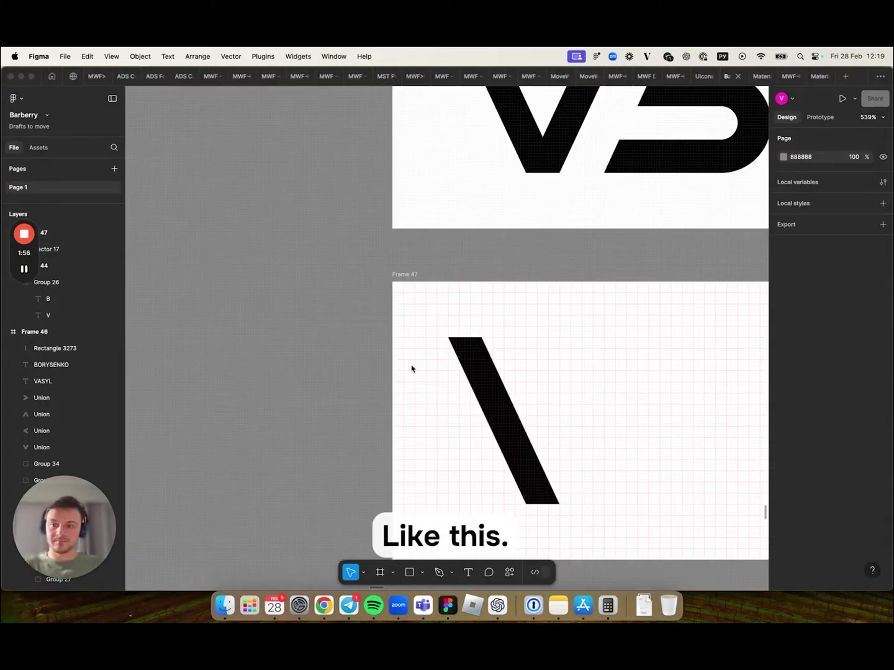
pyautogui.scroll(-3, 523, 348)
# Duplicate the slanted bar, flip the copy horizontally and nudge it into place as the V's right arm
pyautogui.hscroll(2, 537, 361)
pyautogui.scroll(3, 534, 361)
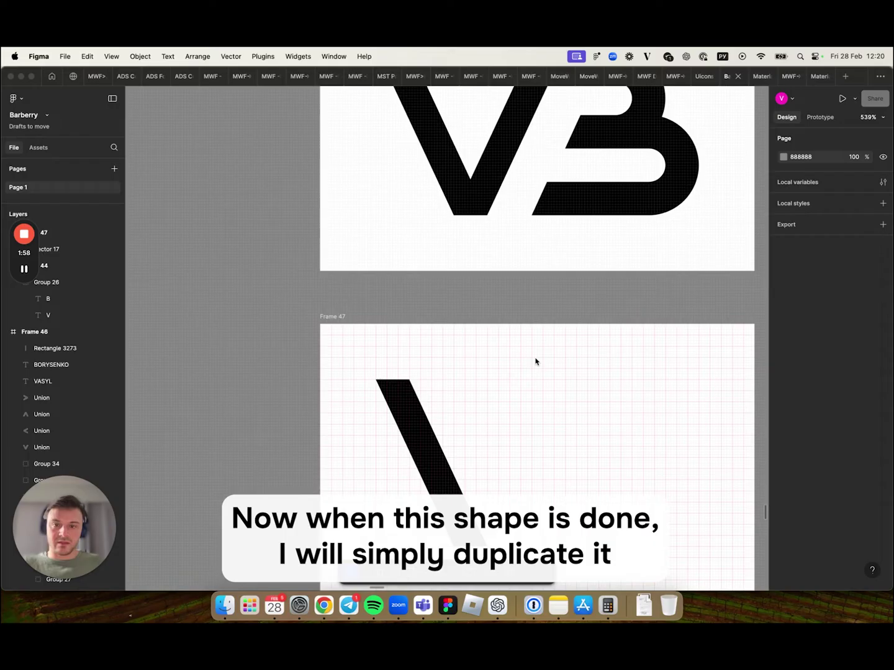
pyautogui.scroll(-2, 535, 361)
pyautogui.click(447, 401)
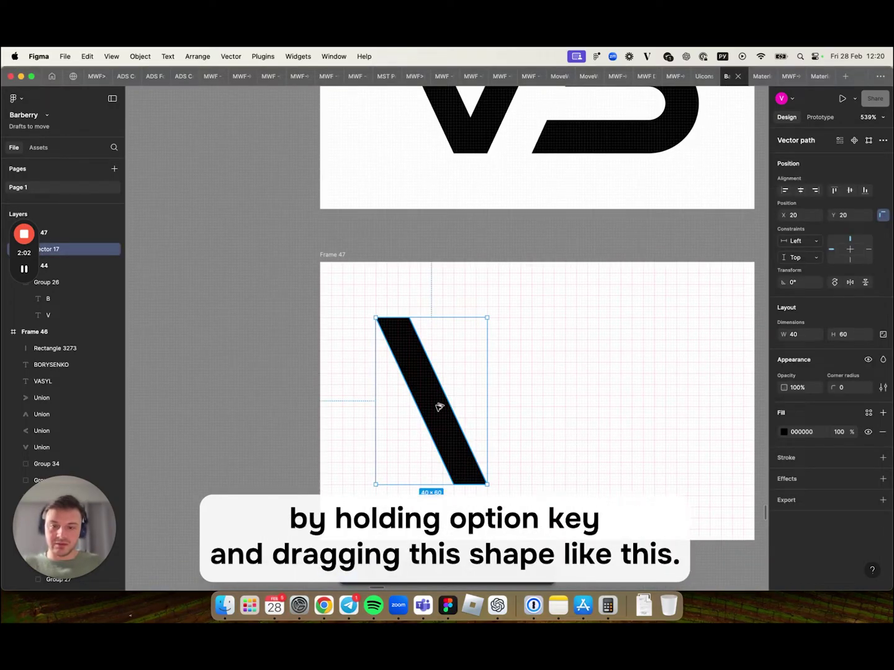
pyautogui.moveTo(438, 406); pyautogui.dragTo(508, 407)
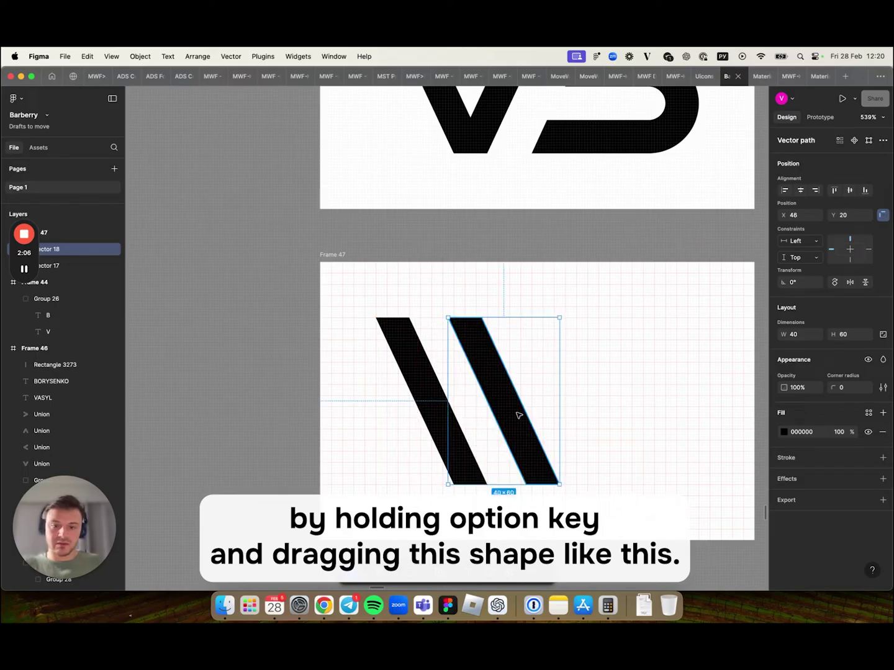
pyautogui.rightClick(517, 416)
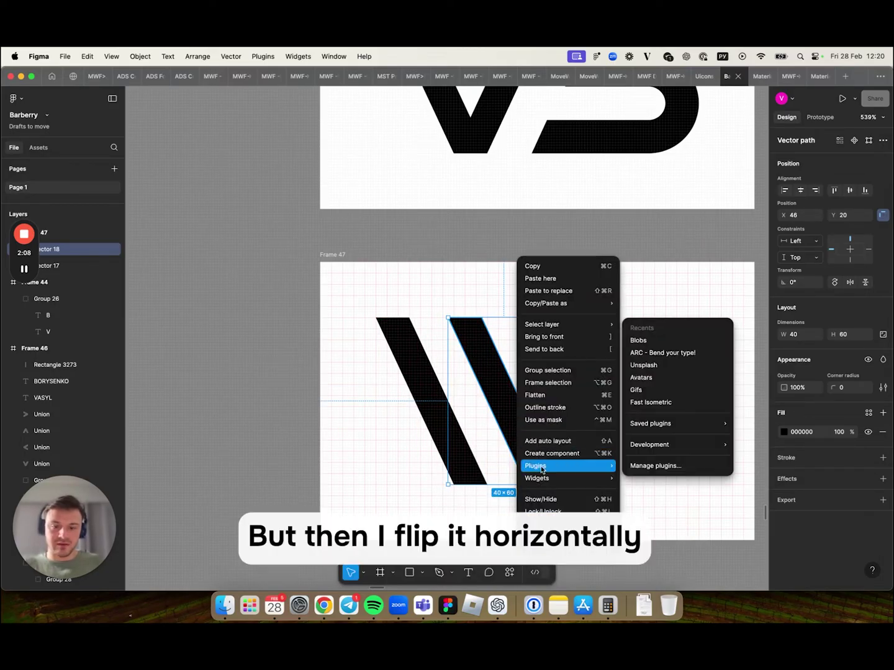
pyautogui.click(558, 532)
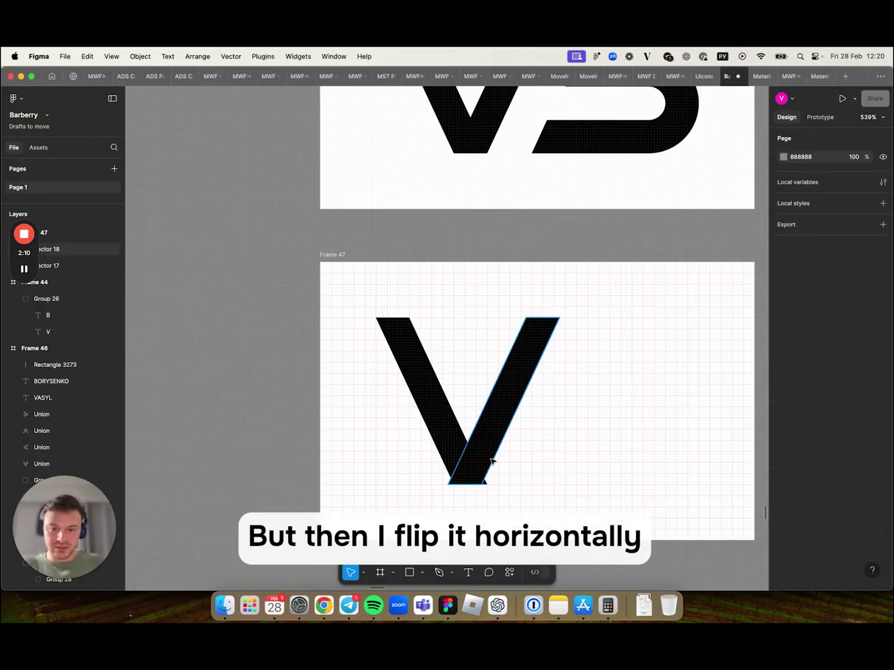
pyautogui.moveTo(497, 461); pyautogui.dragTo(495, 462)
pyautogui.click(592, 478)
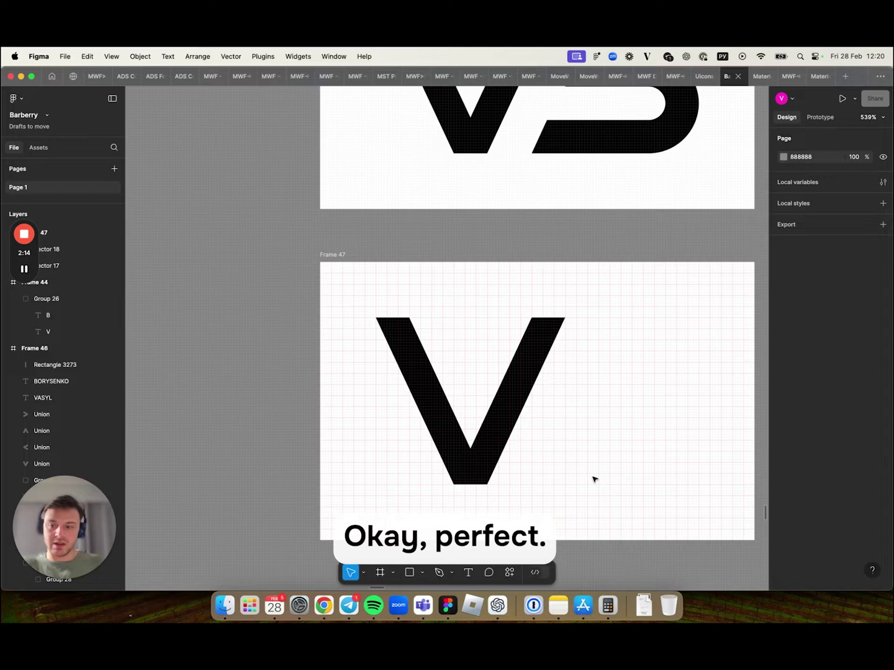
# Draw an open three-sided bracket path to the right of the V
pyautogui.scroll(5, 589, 477)
pyautogui.hscroll(1, 589, 476)
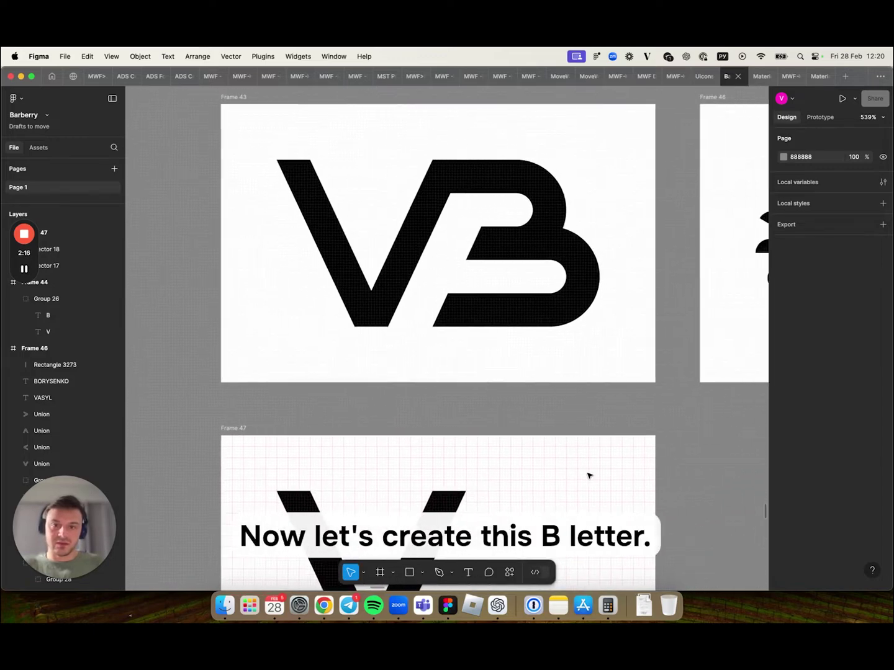
pyautogui.scroll(2, 588, 474)
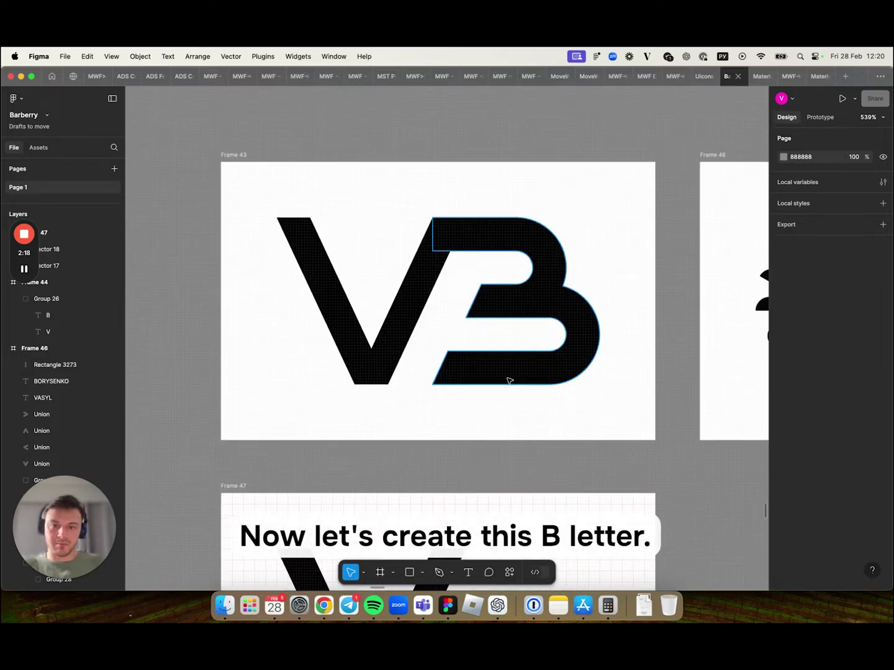
pyautogui.scroll(-5, 508, 379)
pyautogui.scroll(-2, 372, 409)
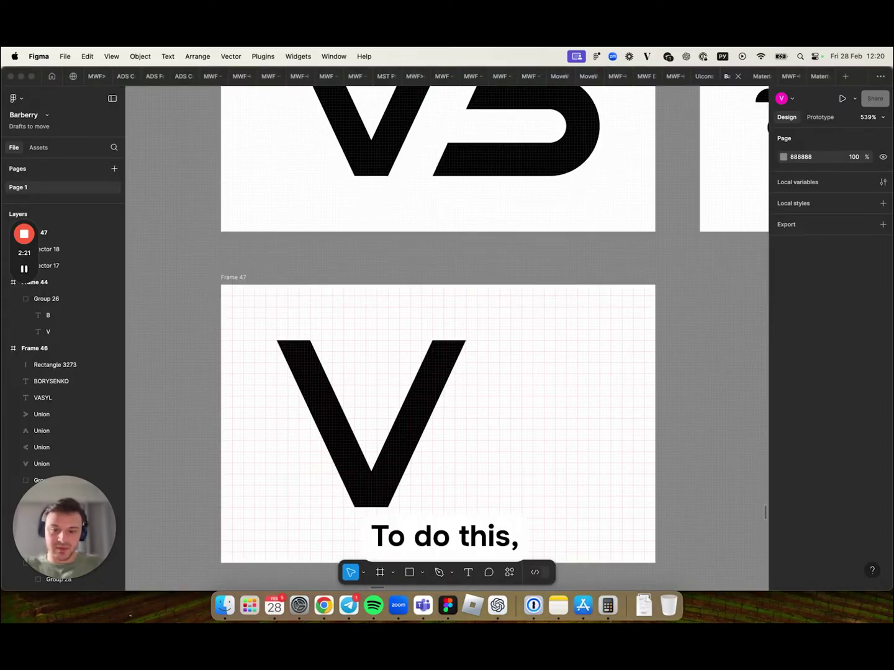
pyautogui.click(439, 572)
pyautogui.click(439, 571)
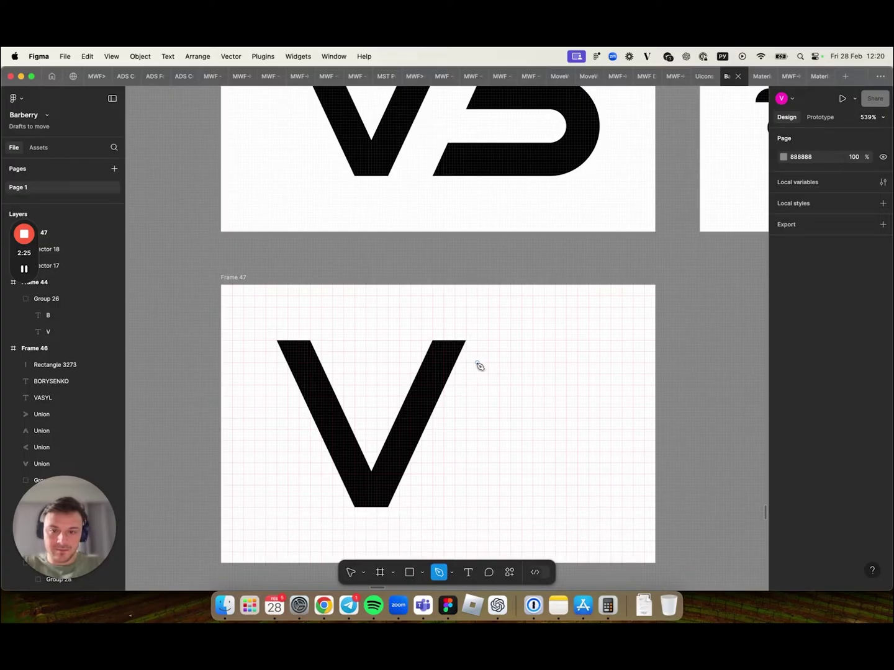
pyautogui.scroll(5, 479, 366)
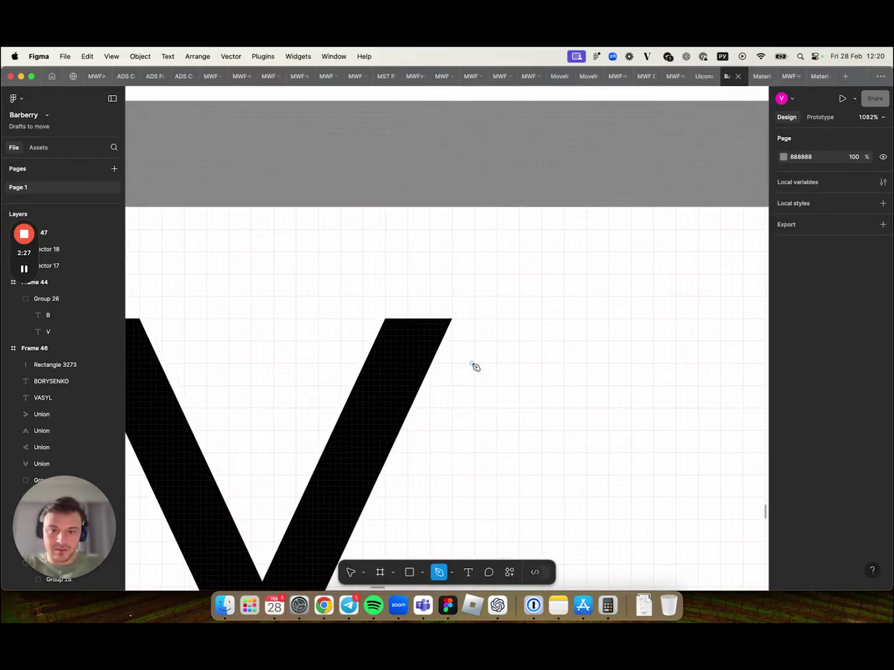
pyautogui.click(474, 363)
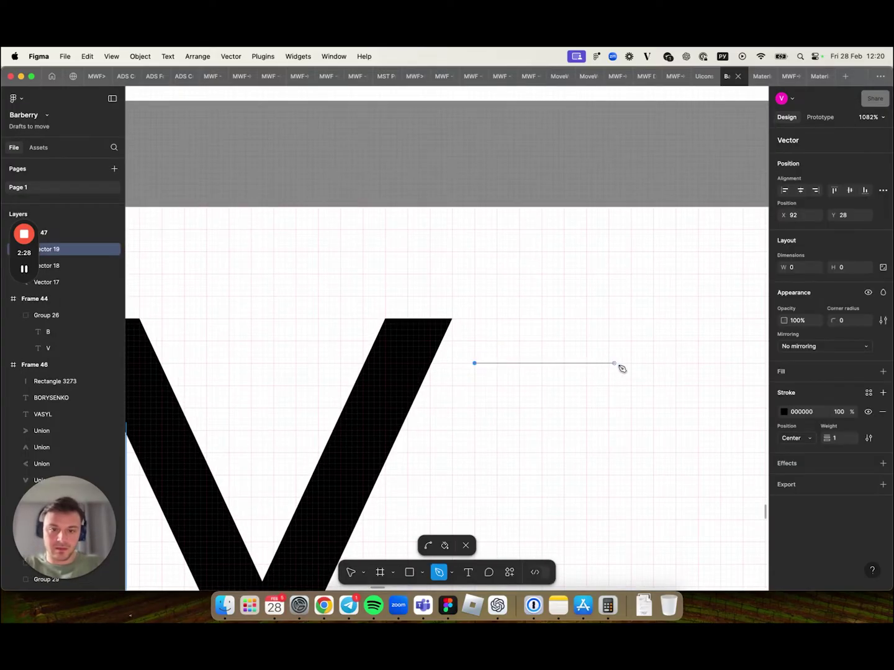
pyautogui.click(653, 363)
pyautogui.scroll(-5, 656, 366)
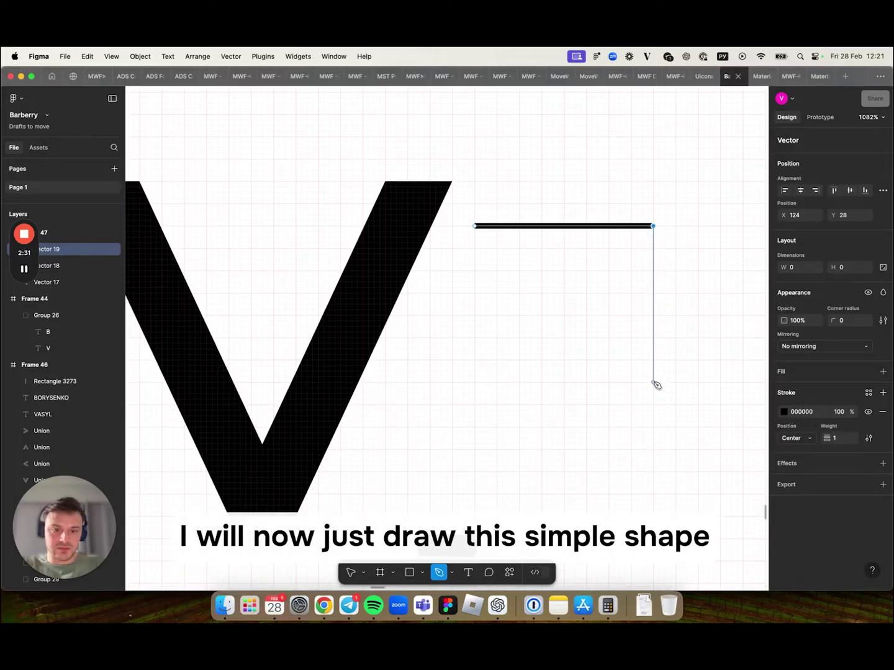
pyautogui.click(652, 360)
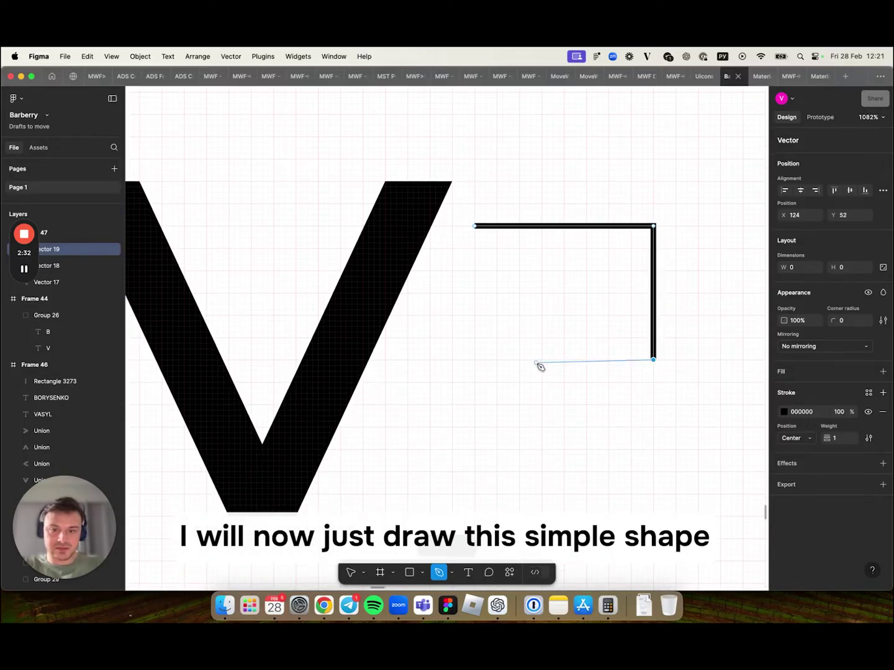
pyautogui.click(475, 360)
pyautogui.press('Escape')
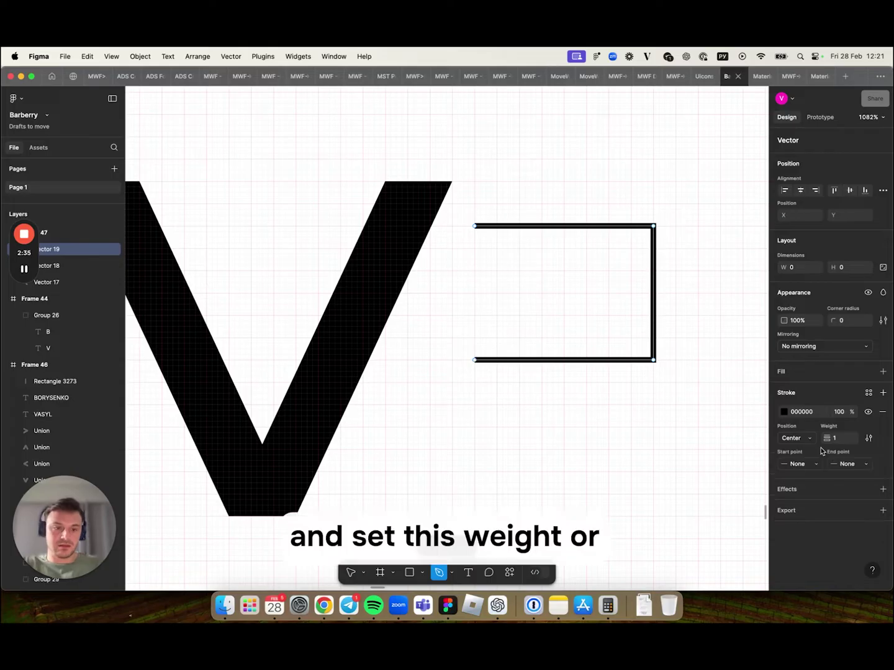
# Give the bracket a 12 px stroke and move it up slightly
pyautogui.click(835, 440)
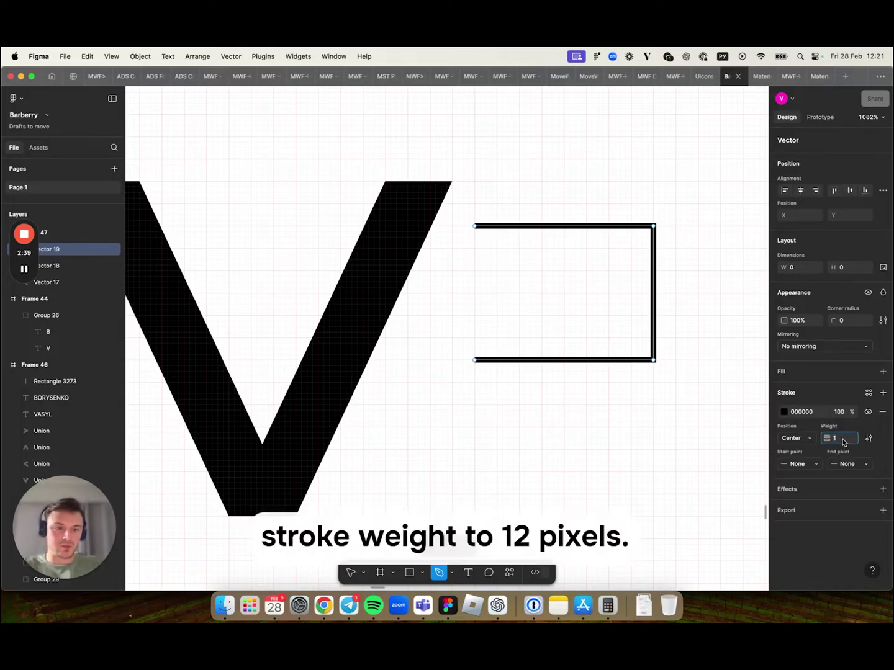
pyautogui.write('12')
pyautogui.press('Return')
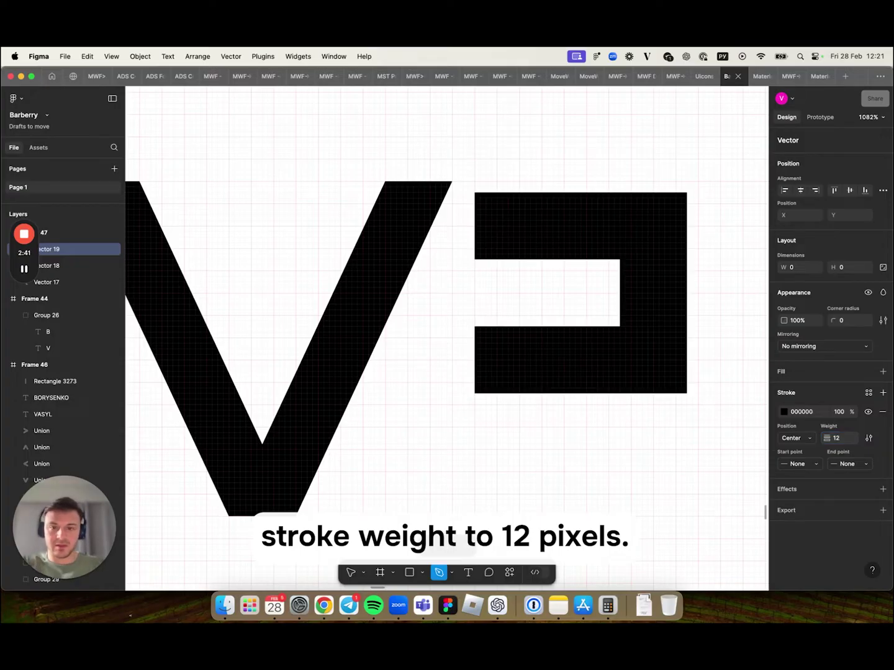
pyautogui.press('Escape')
pyautogui.click(679, 465)
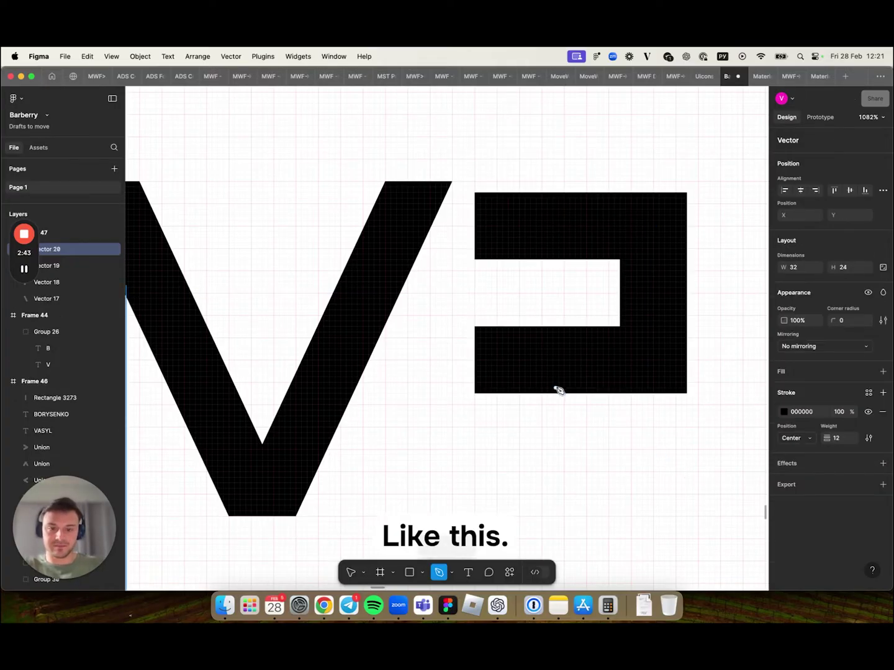
pyautogui.press('Escape')
pyautogui.moveTo(572, 366); pyautogui.dragTo(571, 354)
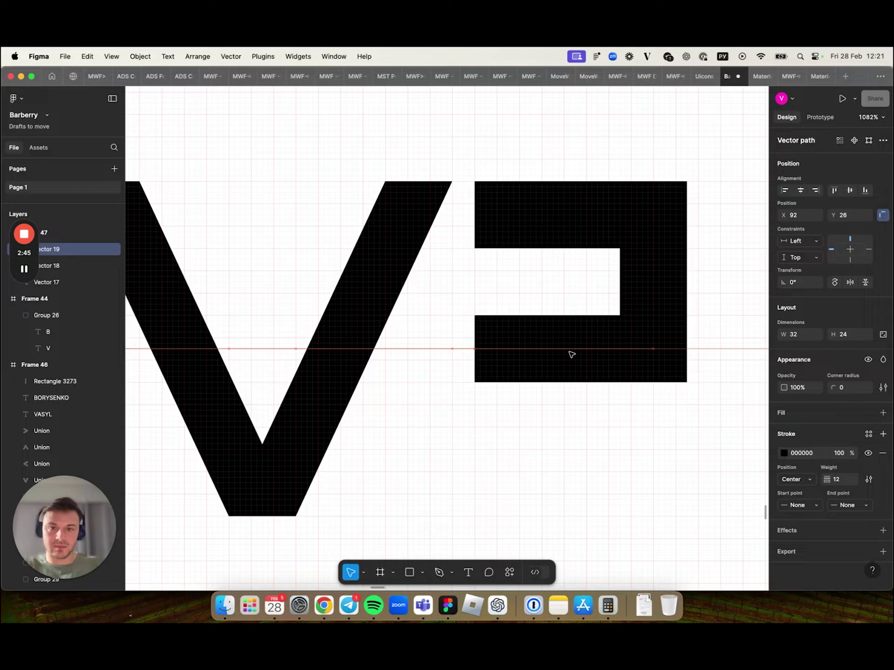
pyautogui.click(585, 409)
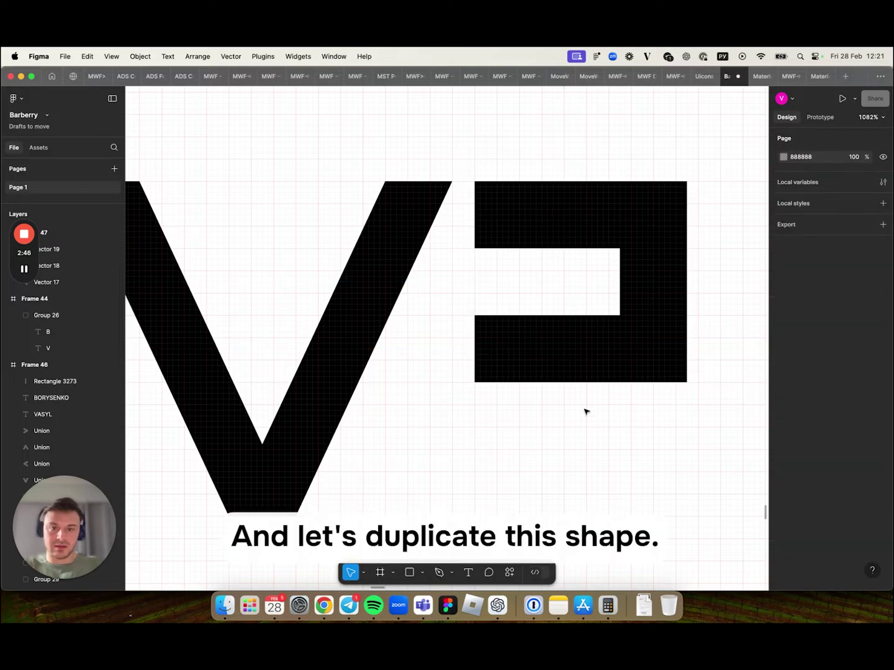
pyautogui.click(571, 351)
# Duplicate the bracket below as the B's lower part and adjust its width
pyautogui.moveTo(578, 344); pyautogui.dragTo(580, 472)
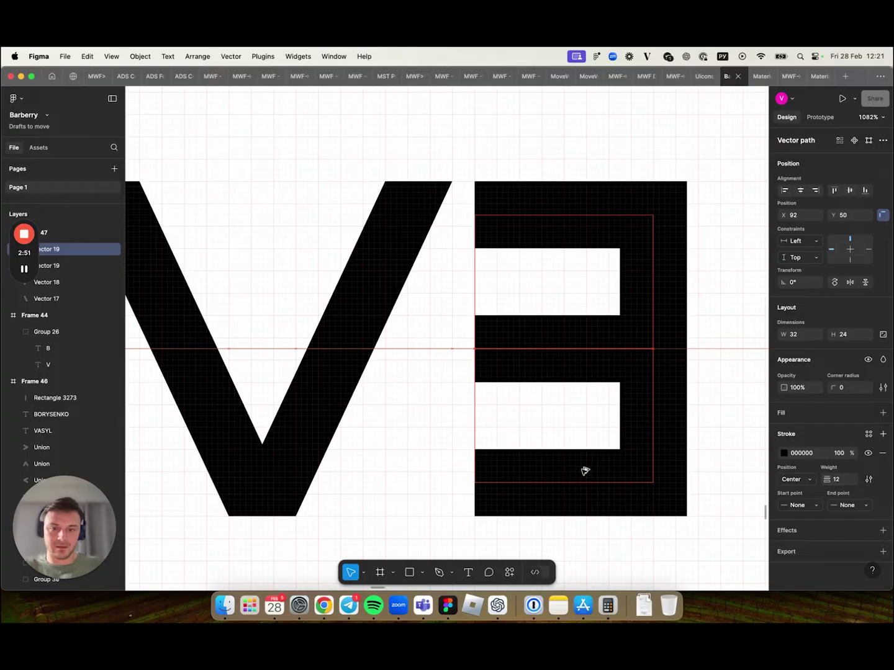
pyautogui.hscroll(3, 584, 472)
pyautogui.scroll(-2, 584, 466)
pyautogui.moveTo(583, 410); pyautogui.dragTo(636, 410)
pyautogui.click(696, 423)
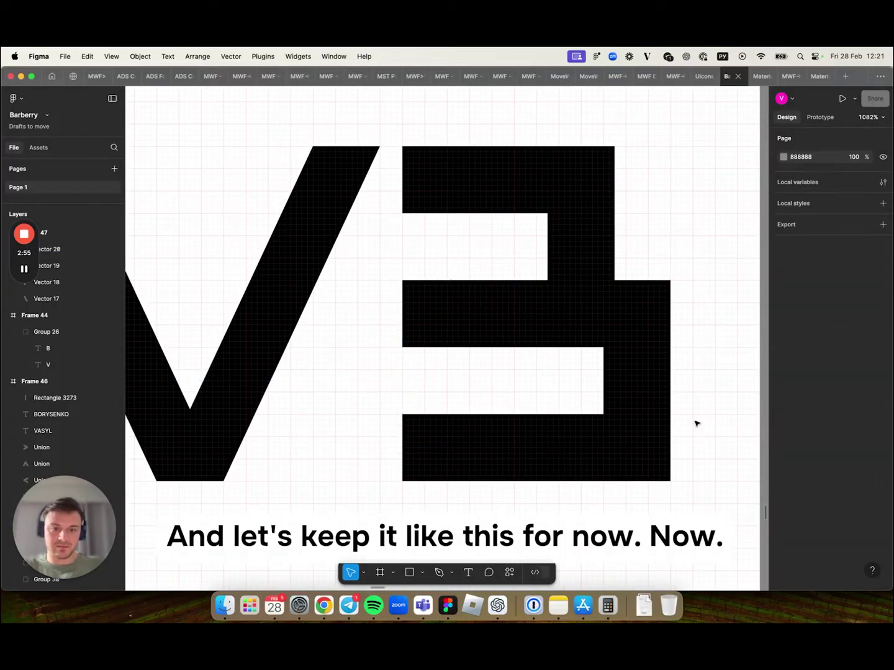
pyautogui.hscroll(-2, 701, 421)
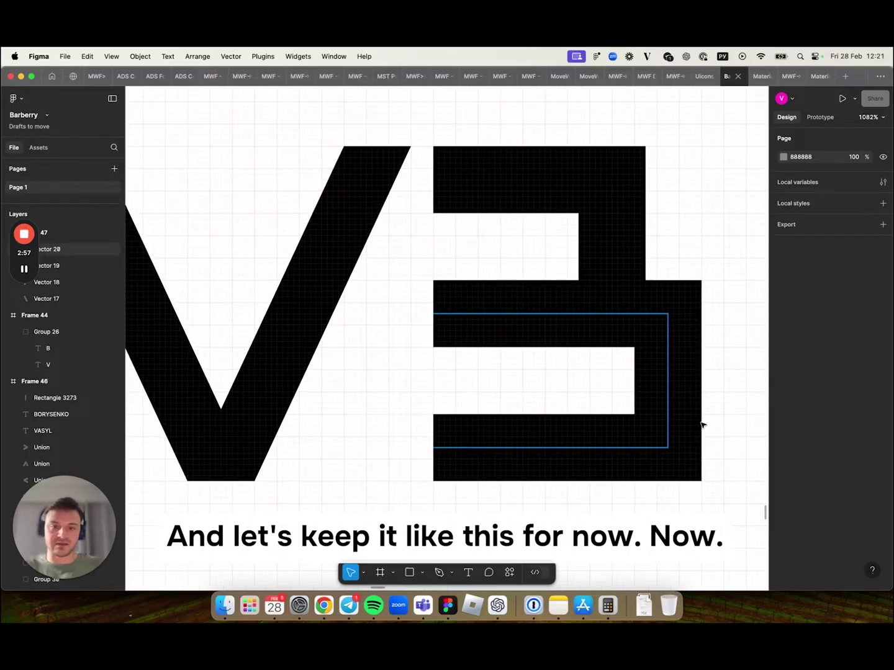
# Set a corner radius of 20 on both B vectors, Vector 19 and Vector 20
pyautogui.scroll(-5, 723, 454)
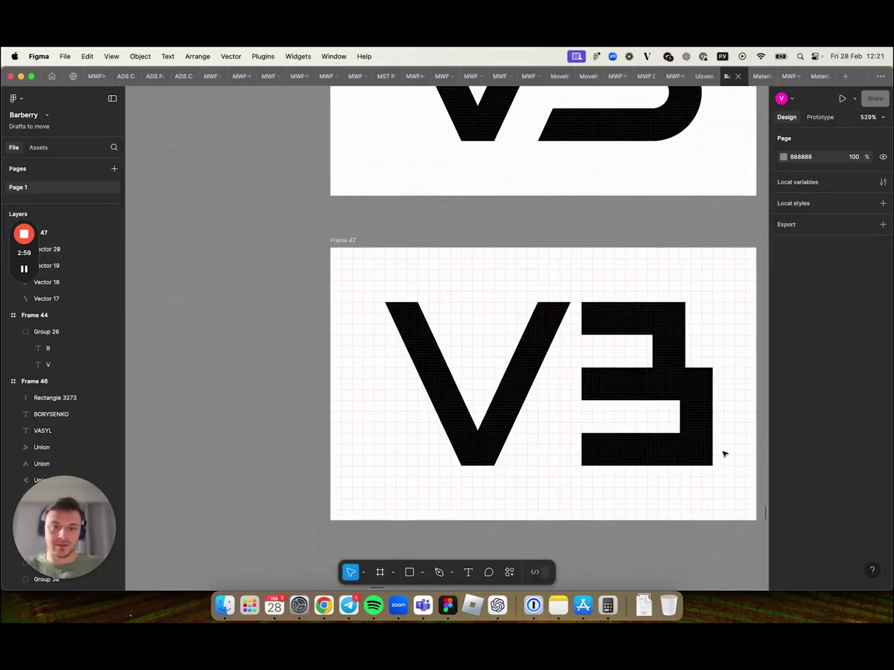
pyautogui.scroll(2, 723, 453)
pyautogui.hscroll(2, 707, 490)
pyautogui.moveTo(679, 523); pyautogui.dragTo(545, 300)
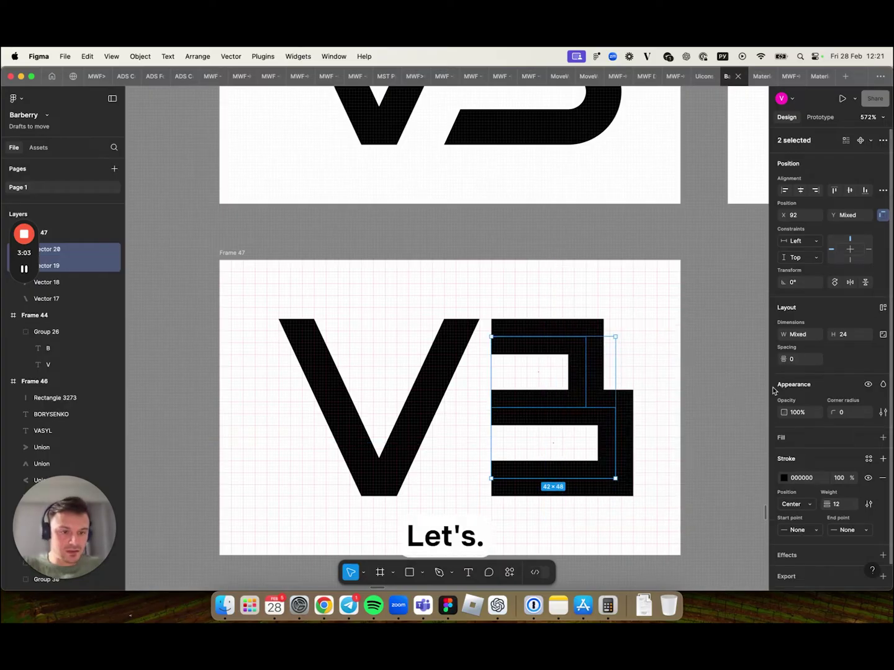
pyautogui.click(848, 415)
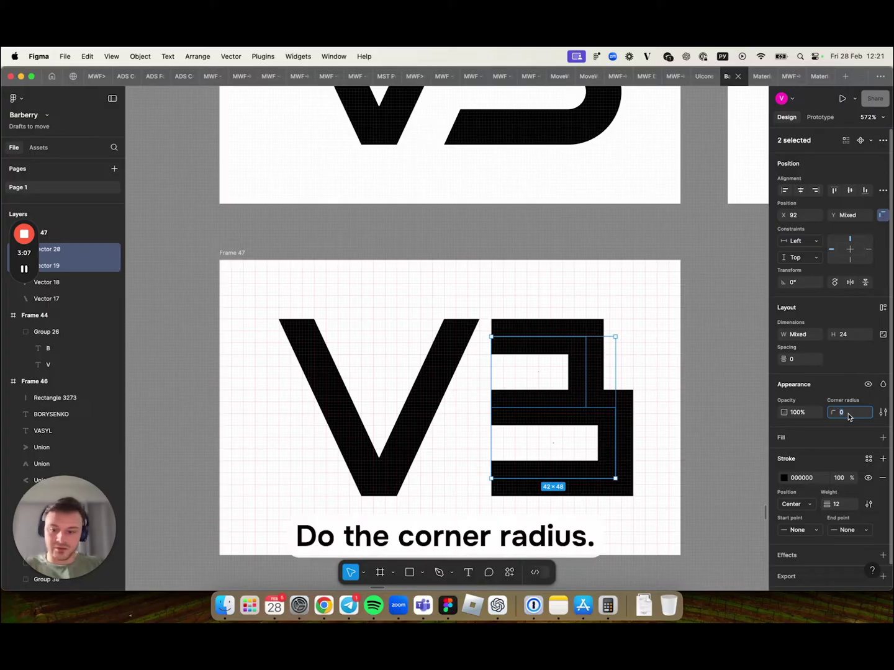
pyautogui.write('20')
pyautogui.press('Return')
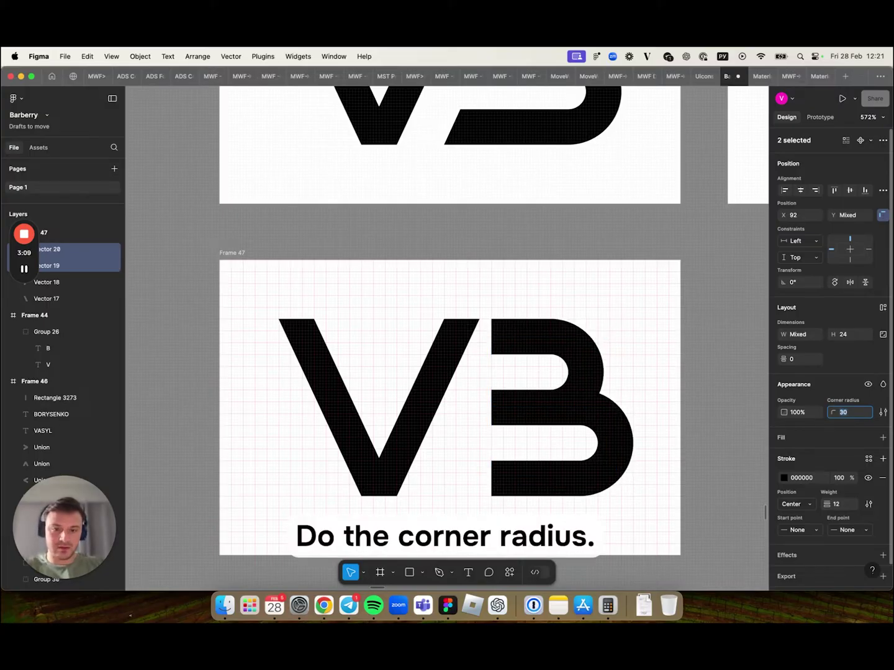
pyautogui.click(680, 393)
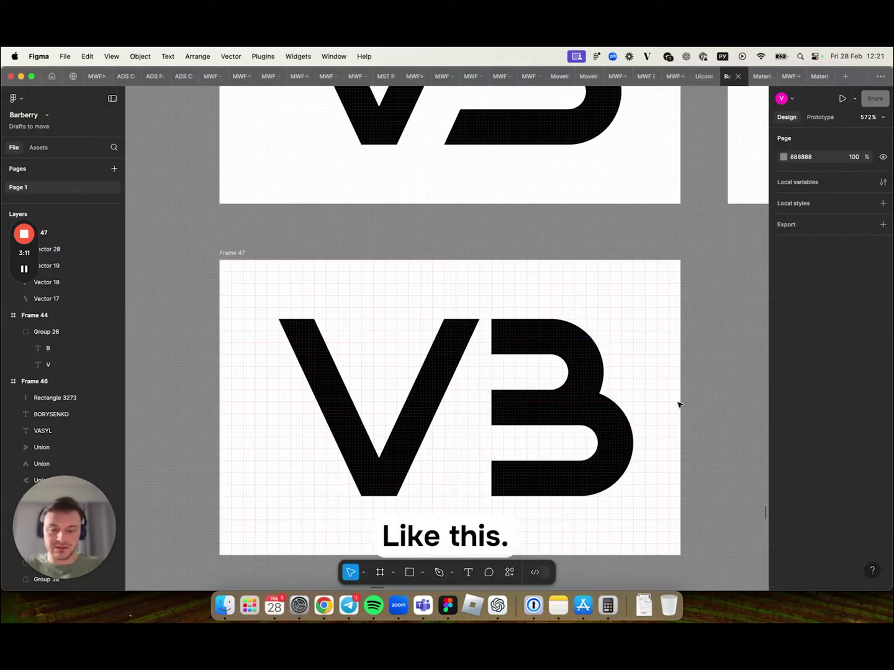
# Select the B's upper bowl and inspect the rounded result
pyautogui.scroll(5, 671, 442)
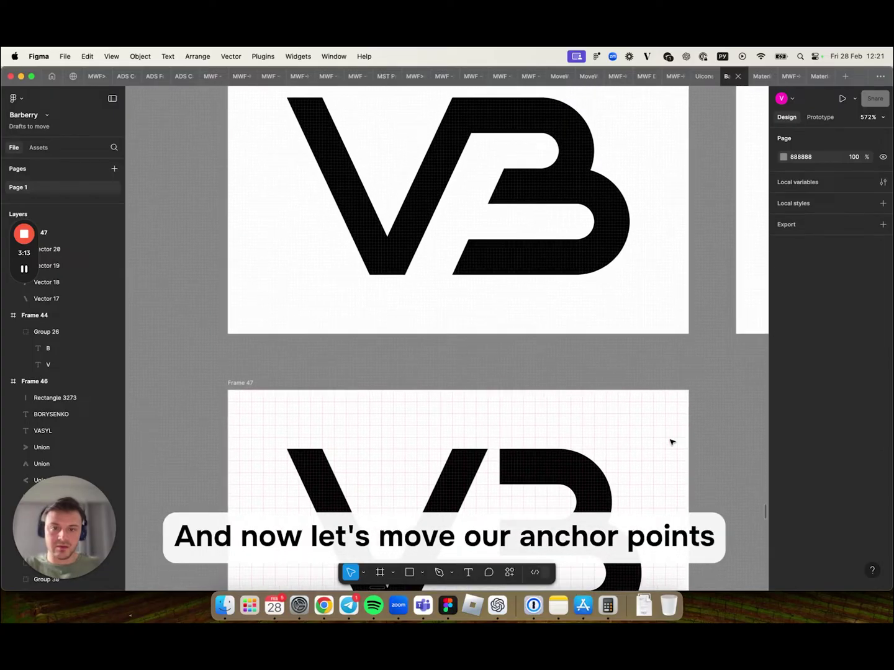
pyautogui.scroll(-5, 671, 442)
pyautogui.click(564, 347)
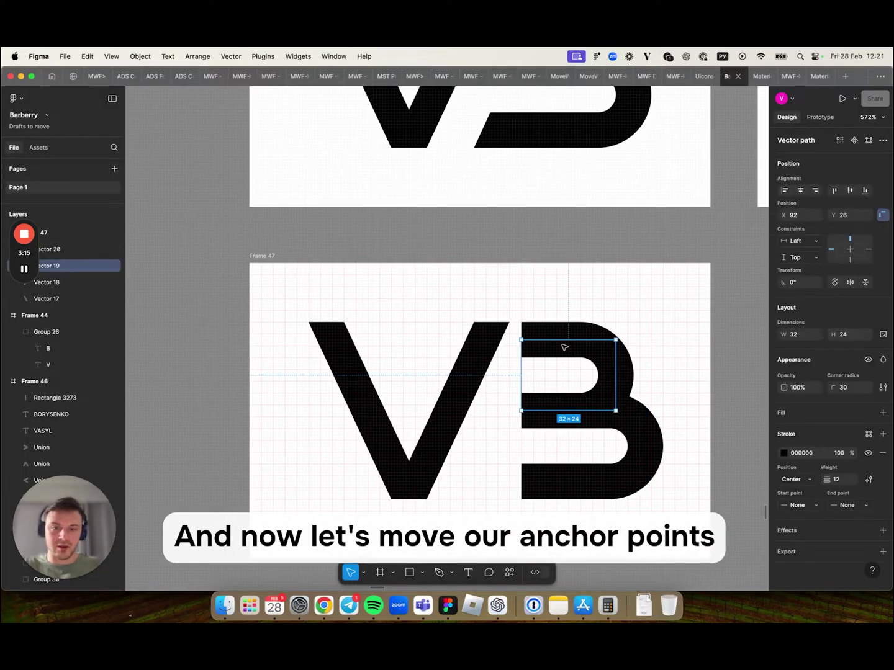
pyautogui.scroll(5, 554, 342)
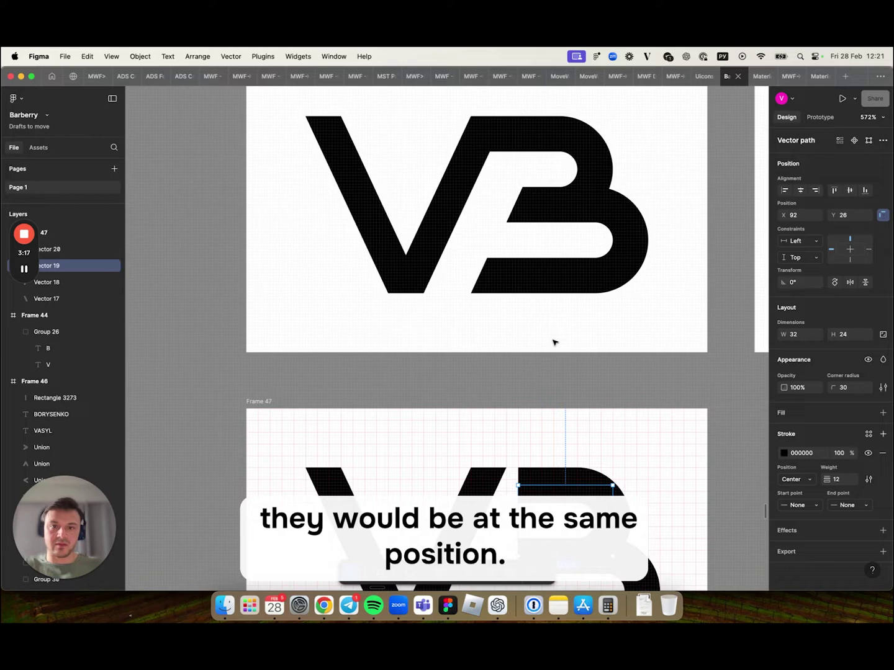
pyautogui.scroll(-3, 554, 342)
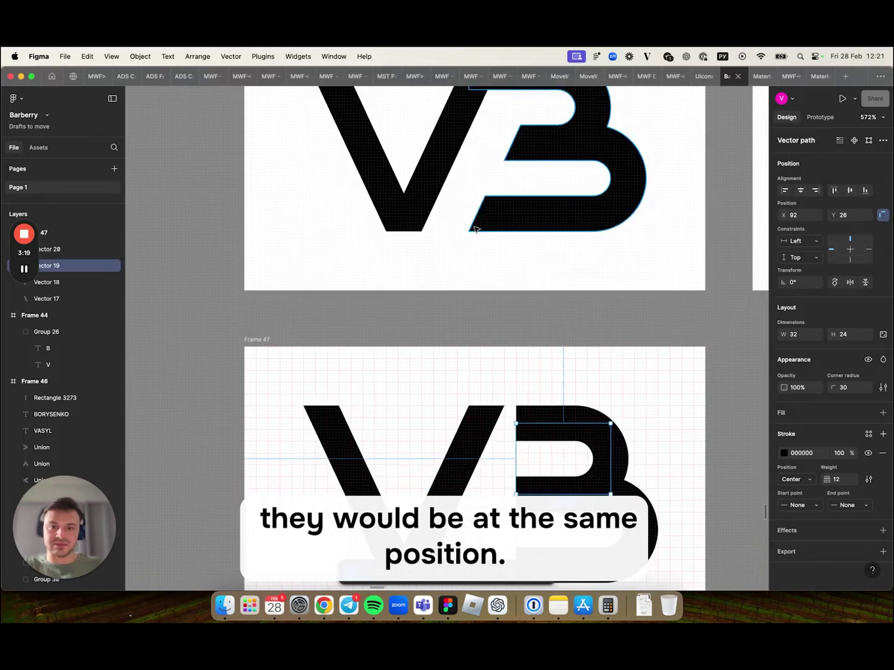
pyautogui.scroll(3, 525, 141)
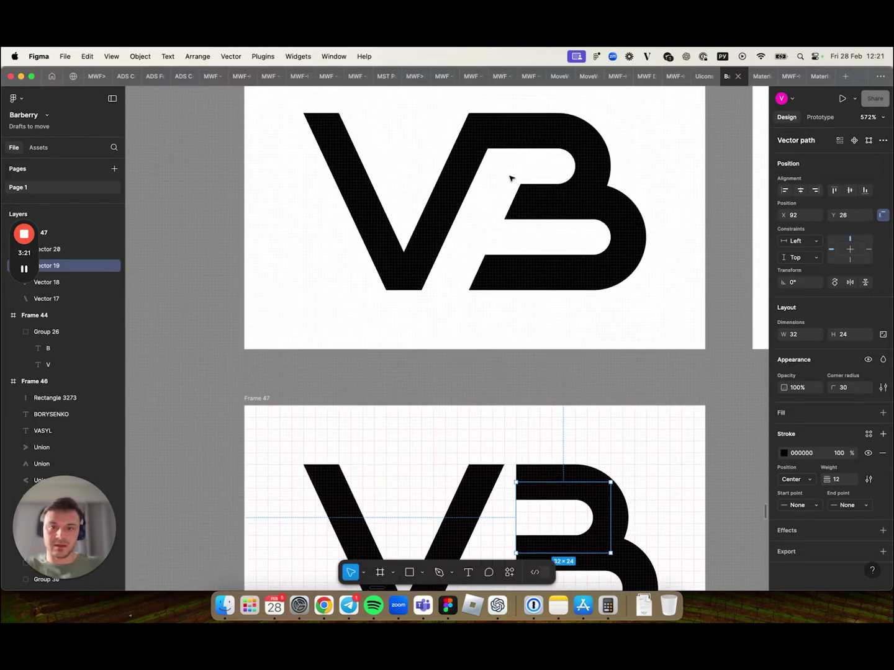
pyautogui.scroll(-10, 550, 218)
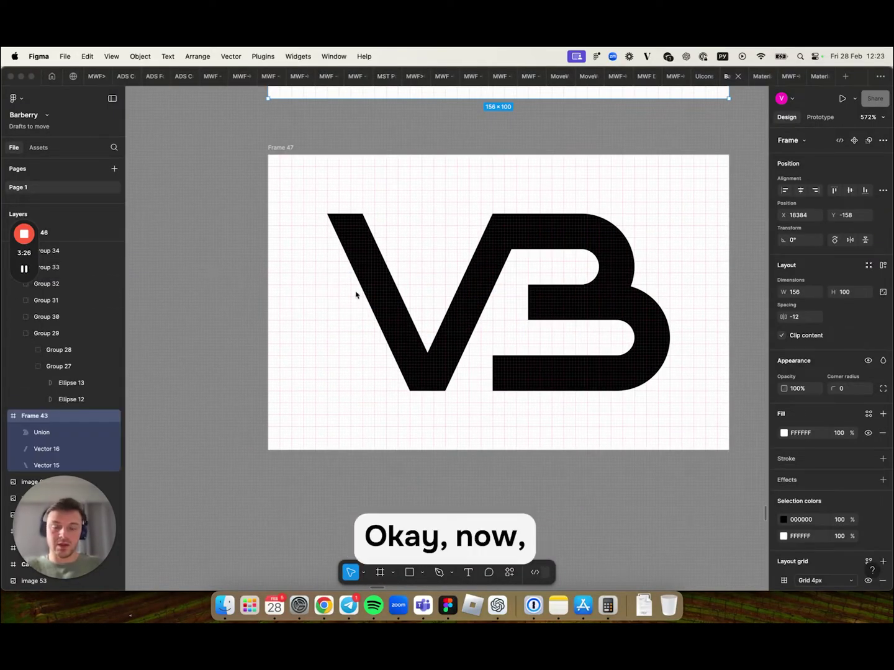
# Union the B's lower and upper parts into one shape
pyautogui.scroll(3, 434, 298)
pyautogui.hscroll(4, 433, 298)
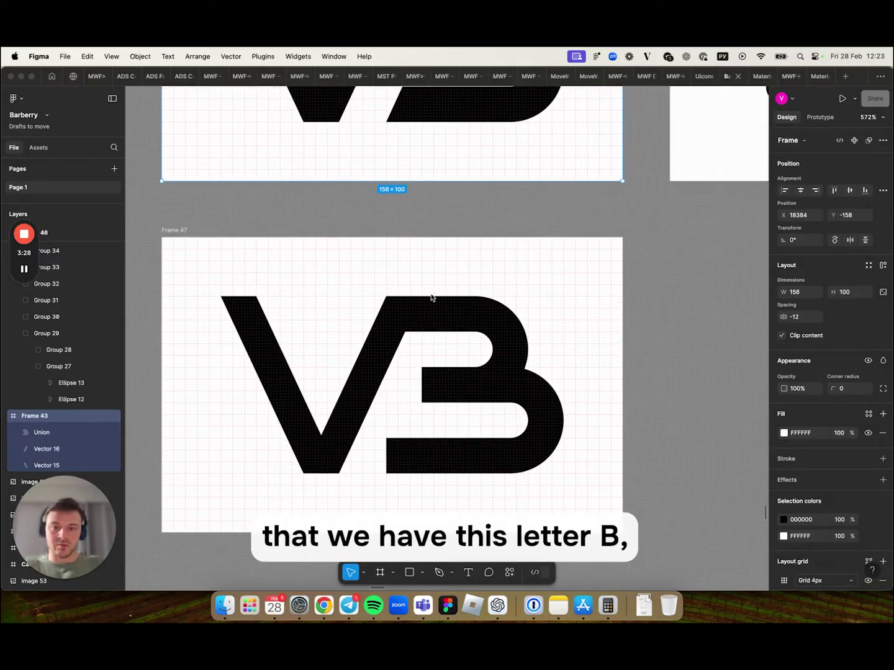
pyautogui.click(481, 388)
pyautogui.click(575, 370)
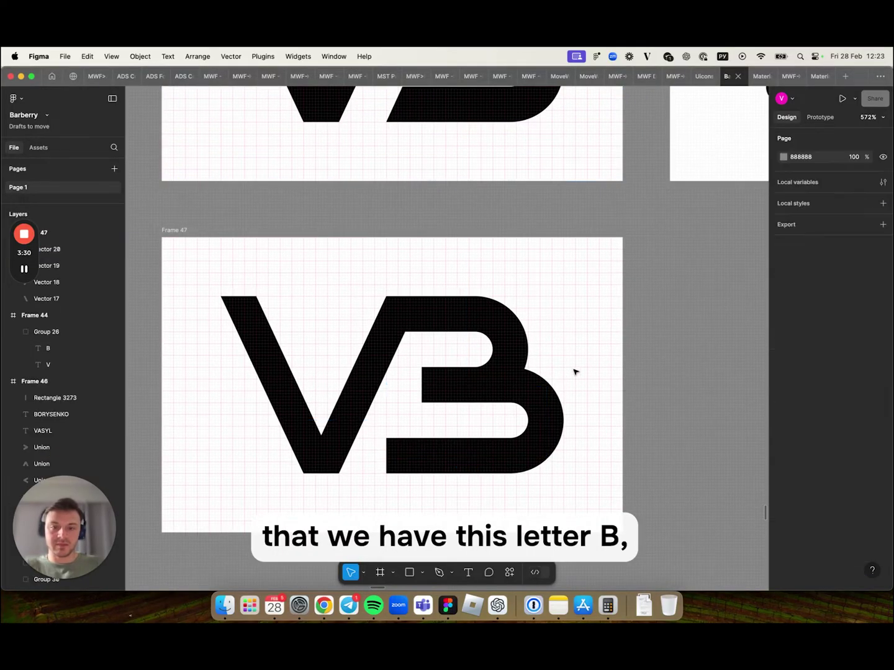
pyautogui.click(498, 389)
pyautogui.keyDown('shift'); pyautogui.click(510, 340); pyautogui.keyUp('shift')
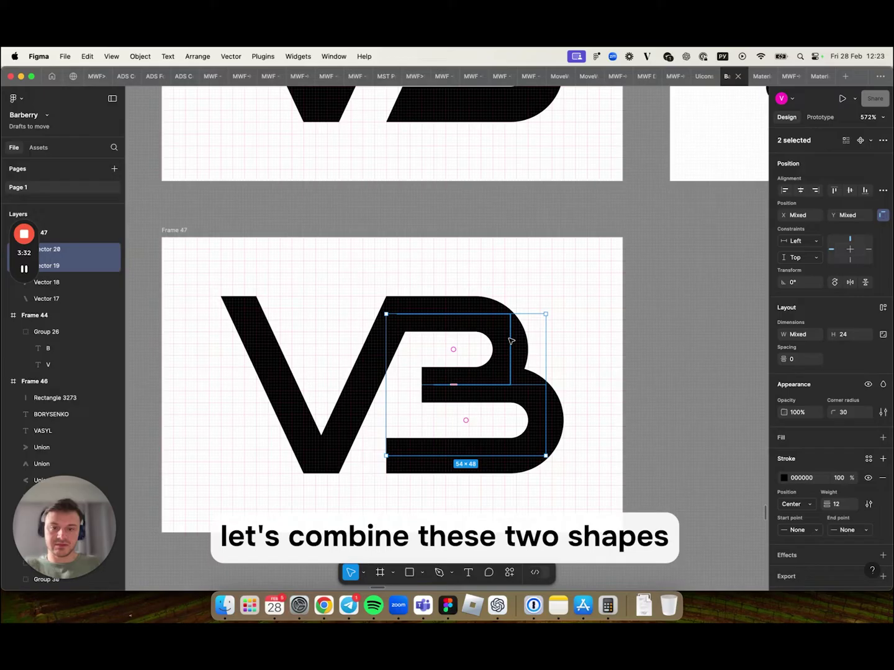
pyautogui.click(883, 141)
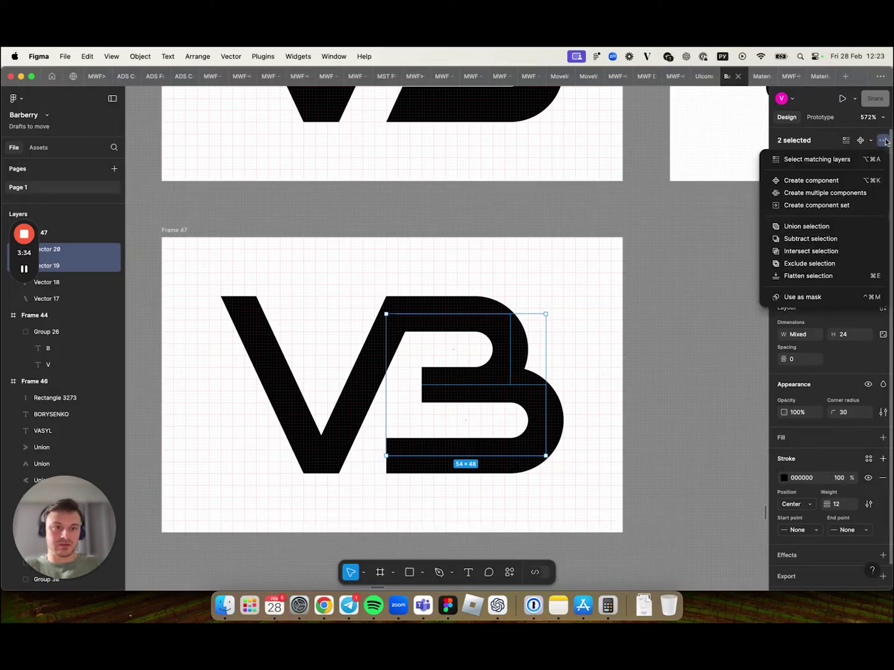
pyautogui.click(809, 230)
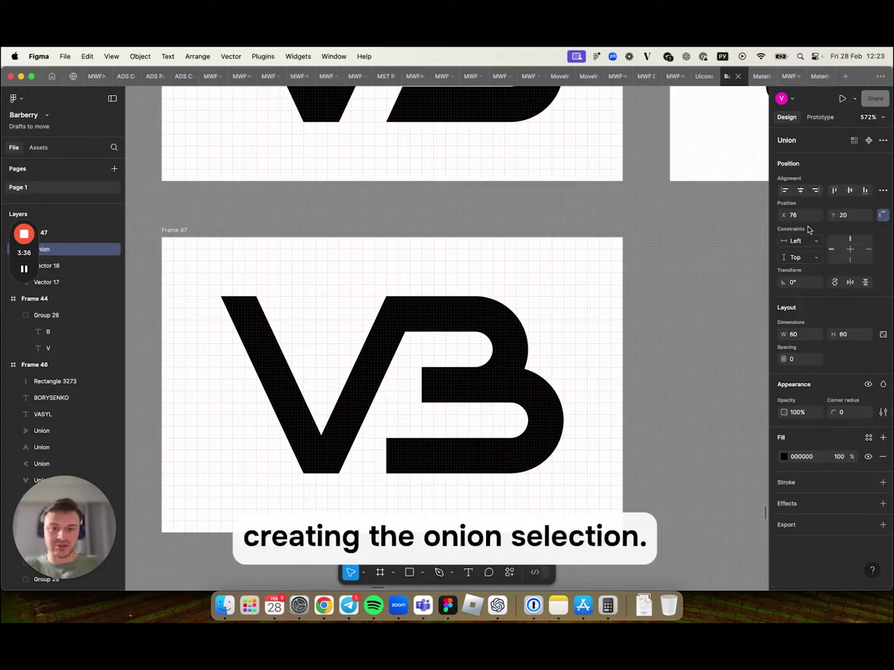
# Flatten the united B into a single 60 × 60 path with Cmd+Option+O
pyautogui.scroll(-1, 654, 296)
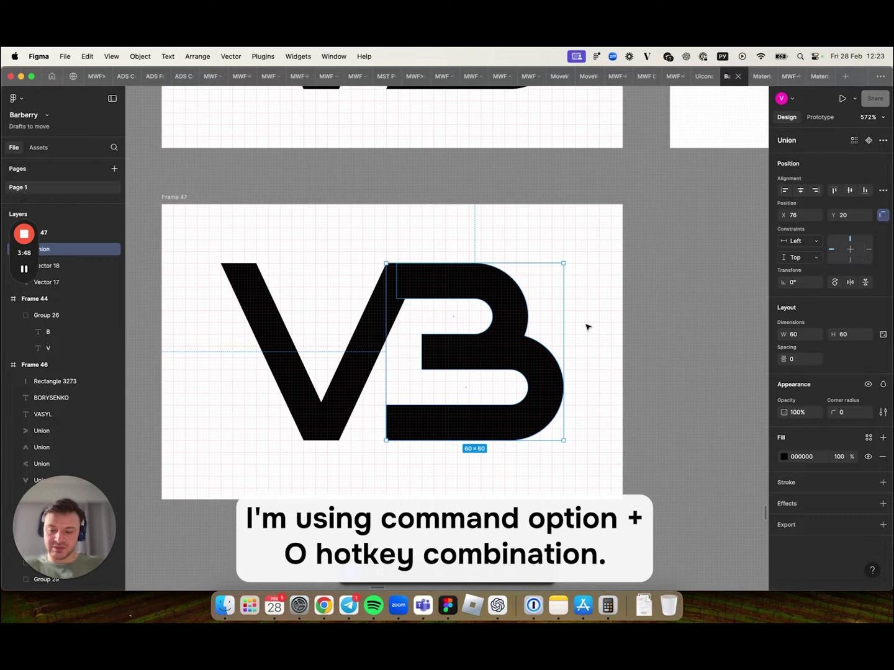
pyautogui.press('super+alt+o')
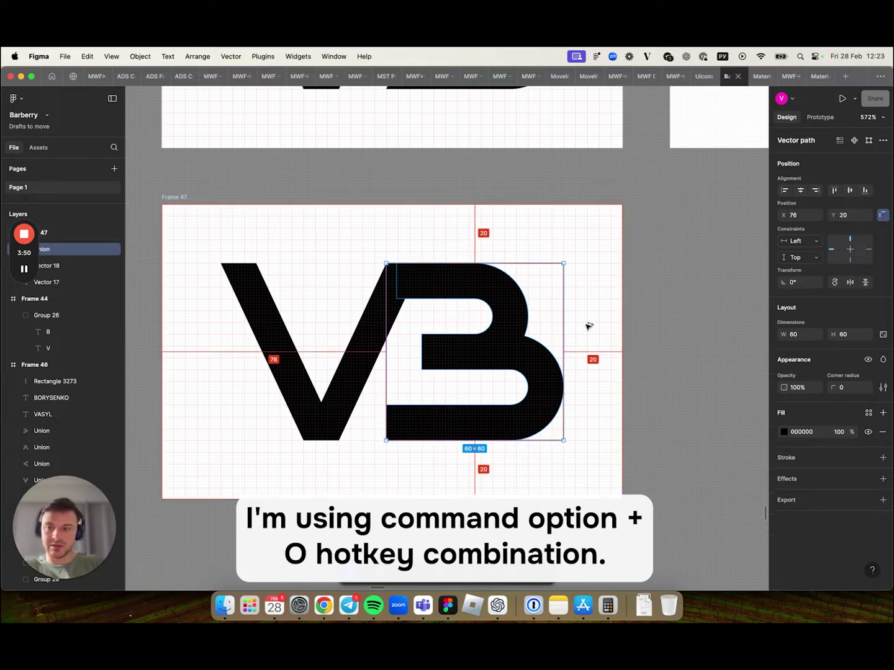
pyautogui.click(589, 326)
pyautogui.click(492, 344)
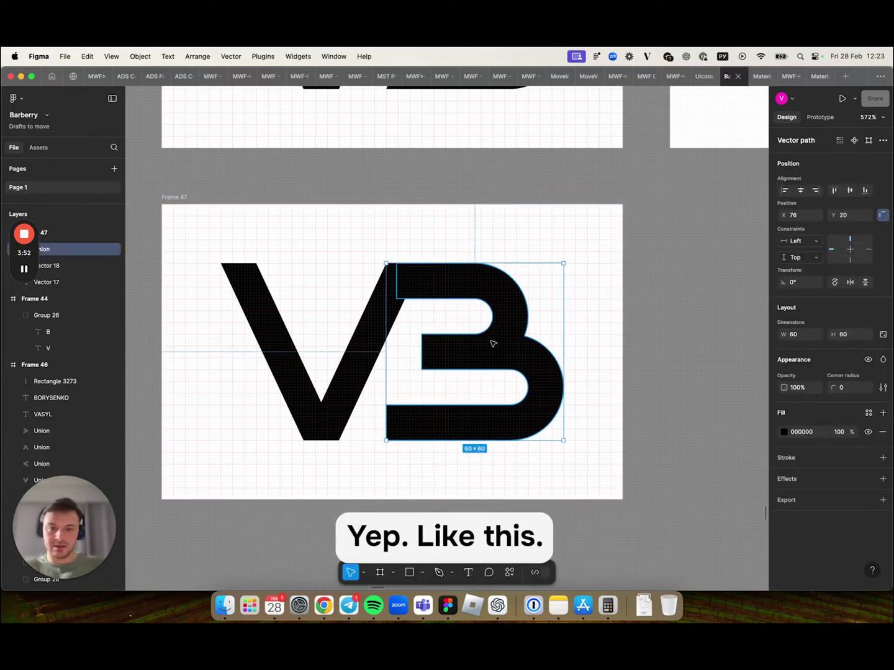
pyautogui.click(620, 360)
pyautogui.scroll(5, 620, 362)
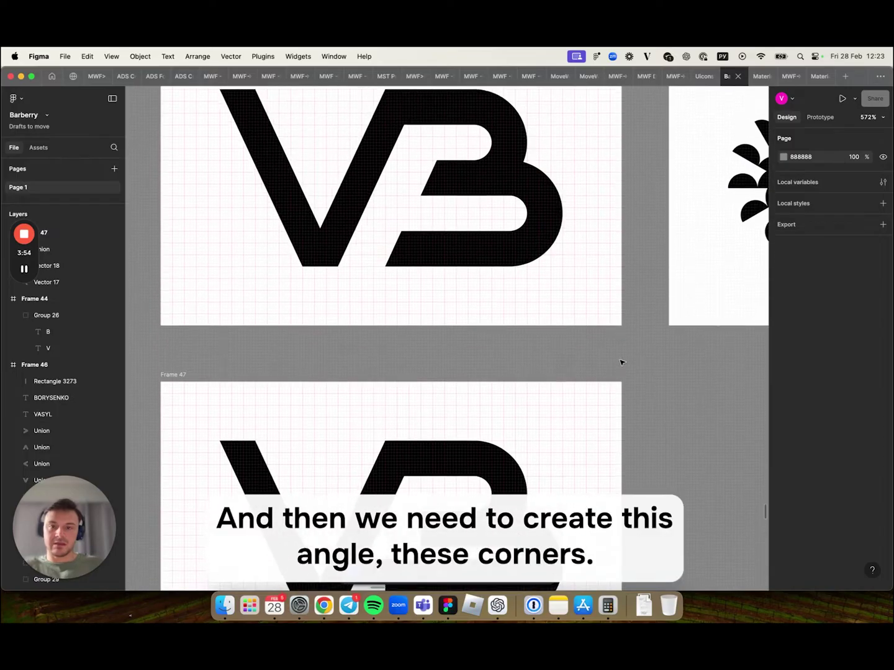
pyautogui.scroll(1, 617, 361)
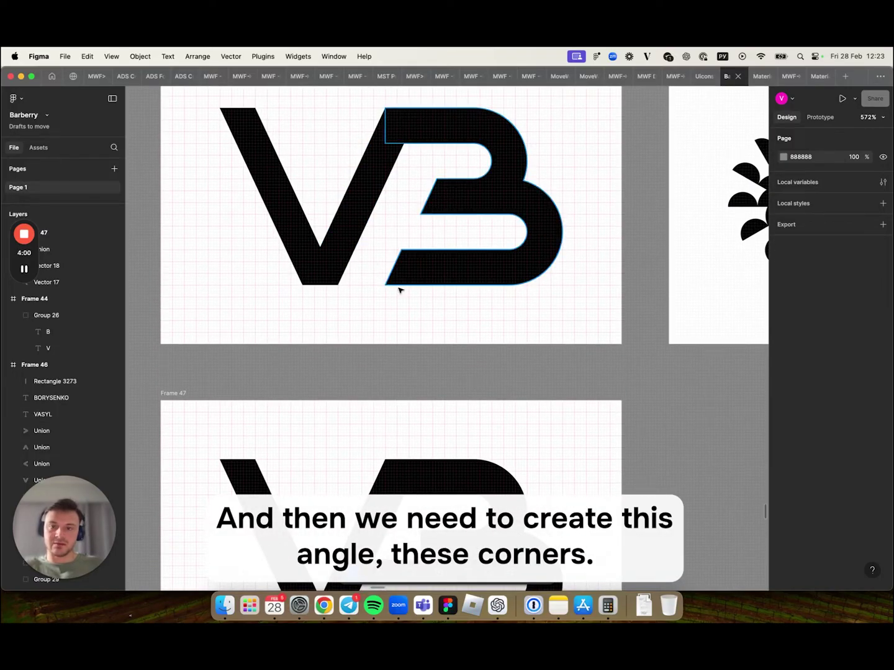
pyautogui.scroll(-5, 423, 257)
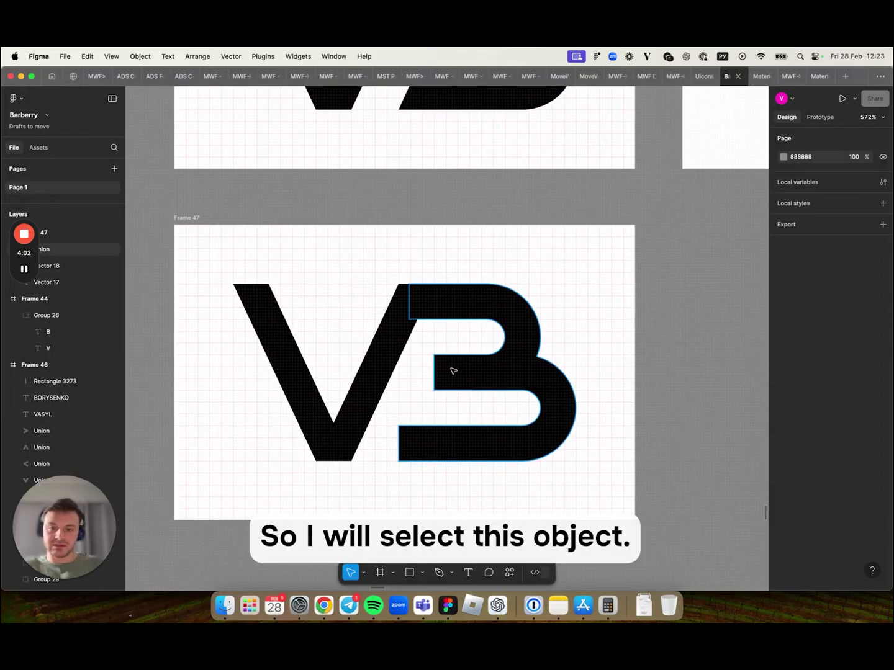
# Delete the two redundant anchors on the B's inner and bottom edges
pyautogui.click(454, 370)
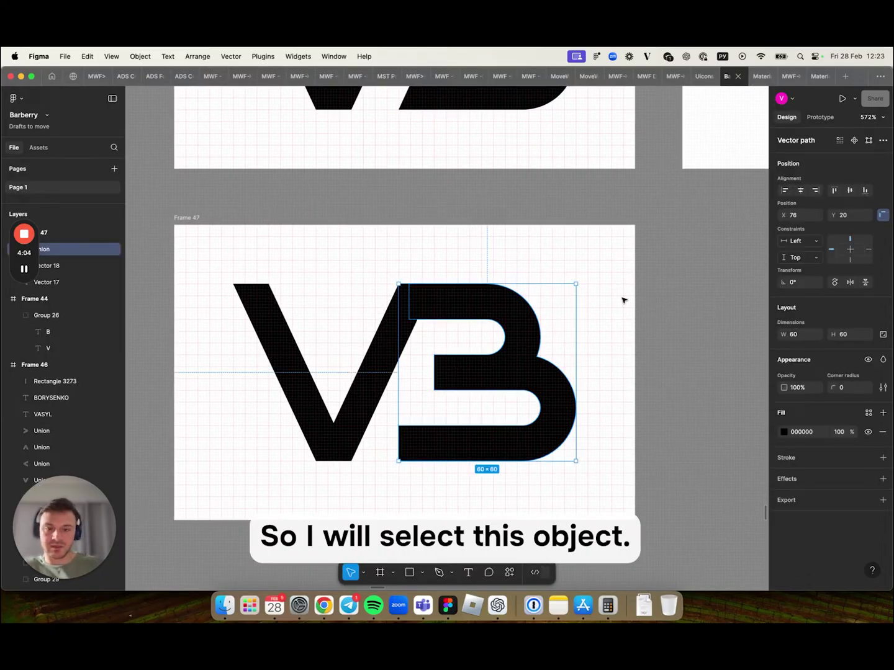
pyautogui.press('Return')
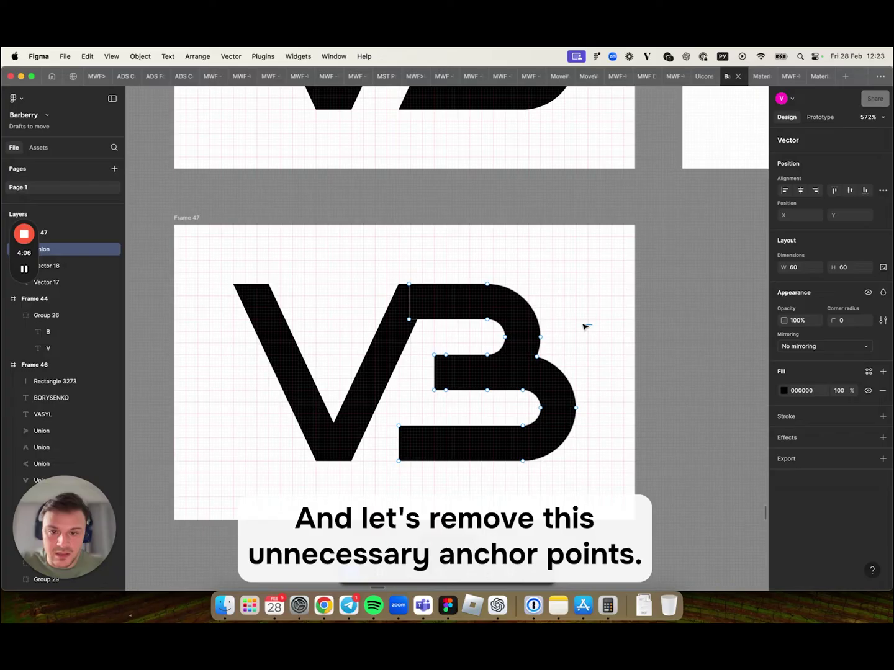
pyautogui.scroll(5, 559, 329)
pyautogui.scroll(-2, 403, 288)
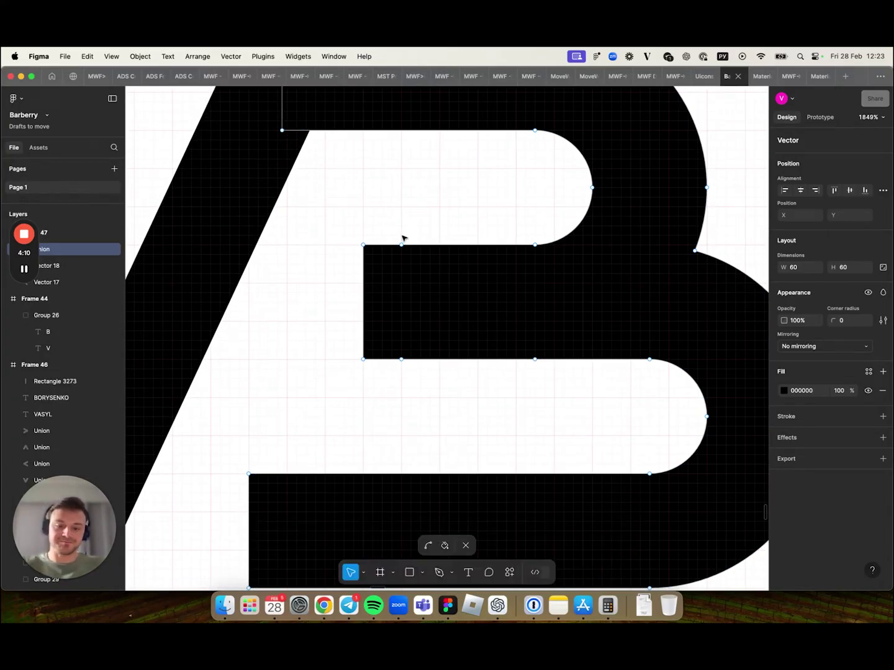
pyautogui.press('p')
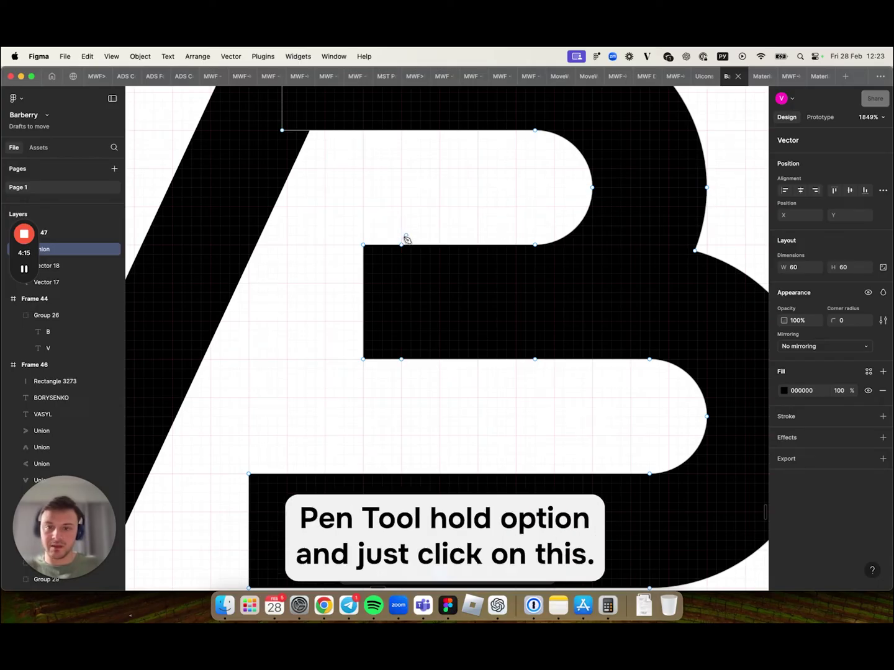
pyautogui.keyDown('alt'); pyautogui.click(402, 245); pyautogui.keyUp('alt')
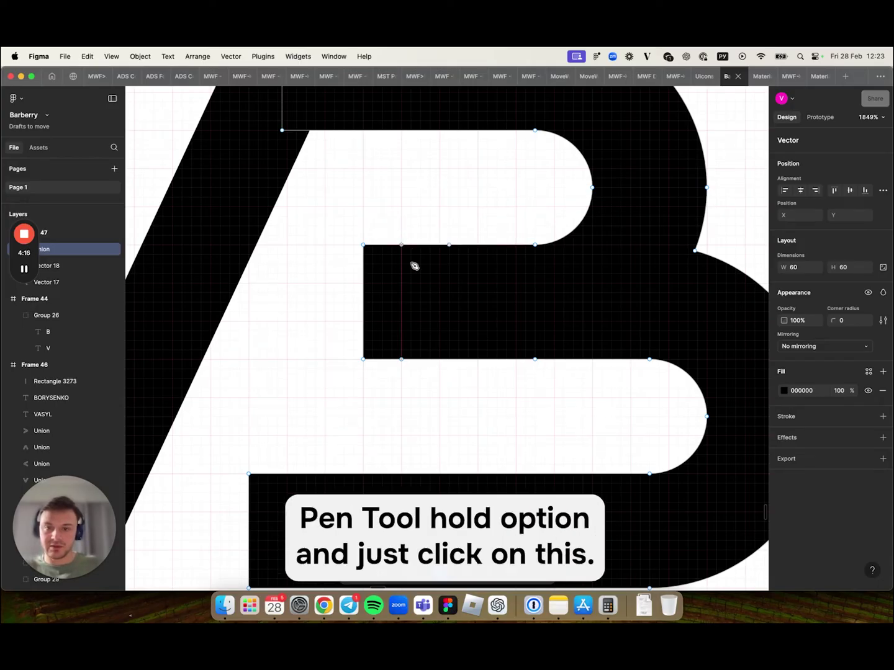
pyautogui.keyDown('alt'); pyautogui.click(401, 360); pyautogui.keyUp('alt')
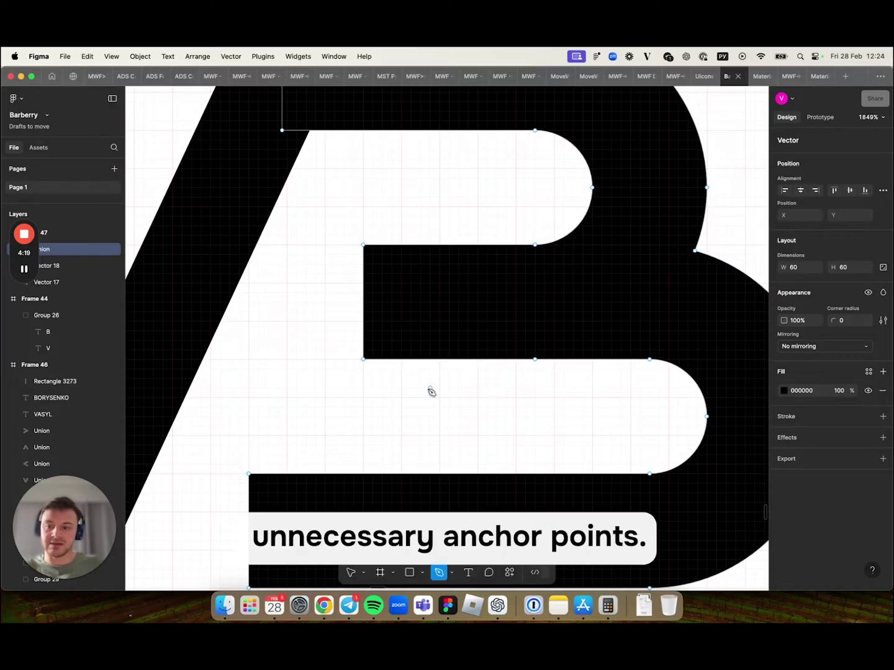
pyautogui.scroll(-5, 412, 381)
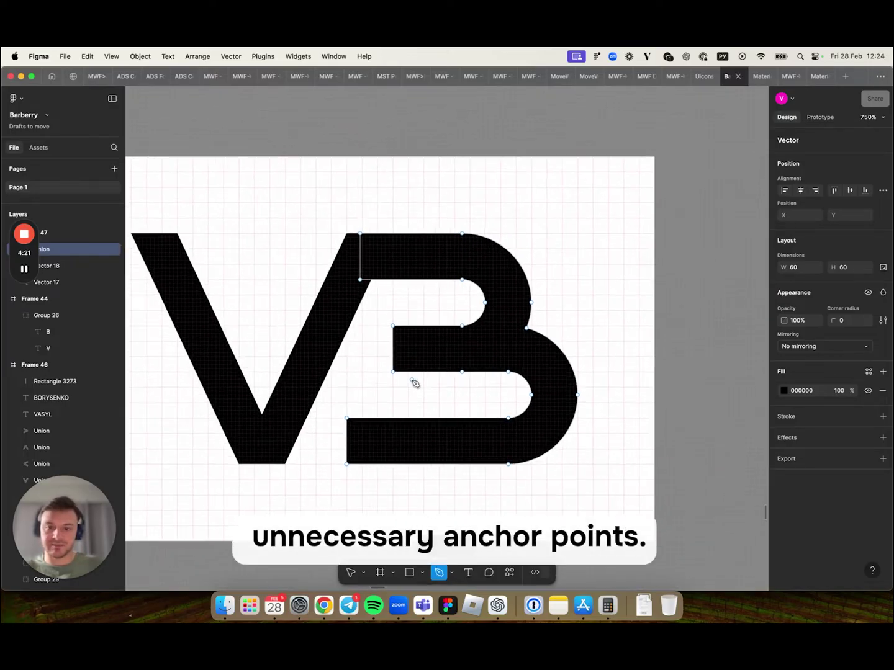
# Nudge the inner-left corners of the B's middle and bottom bars right so their edges slant like the V
pyautogui.press('Escape')
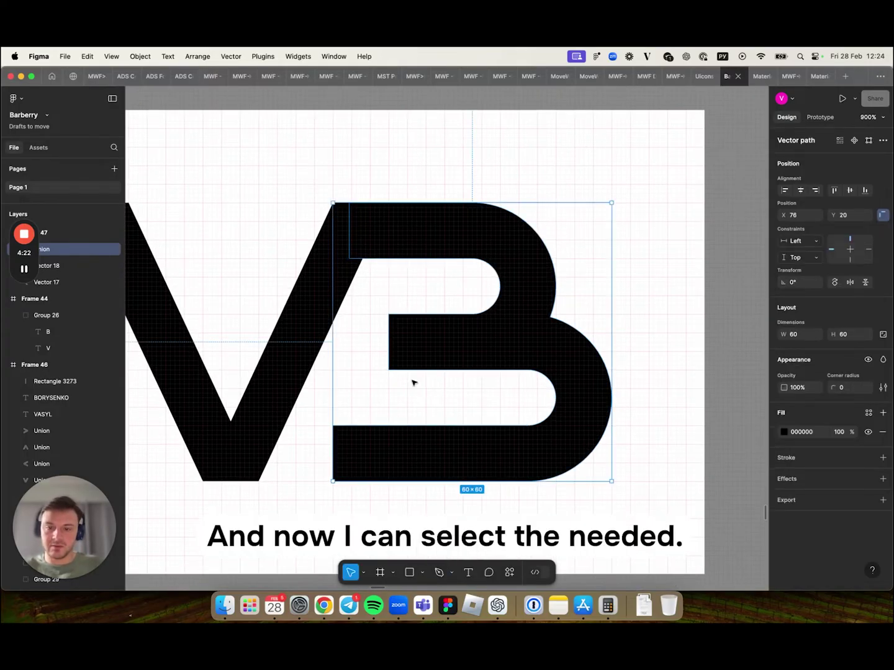
pyautogui.doubleClick(409, 343)
pyautogui.press('super+a')
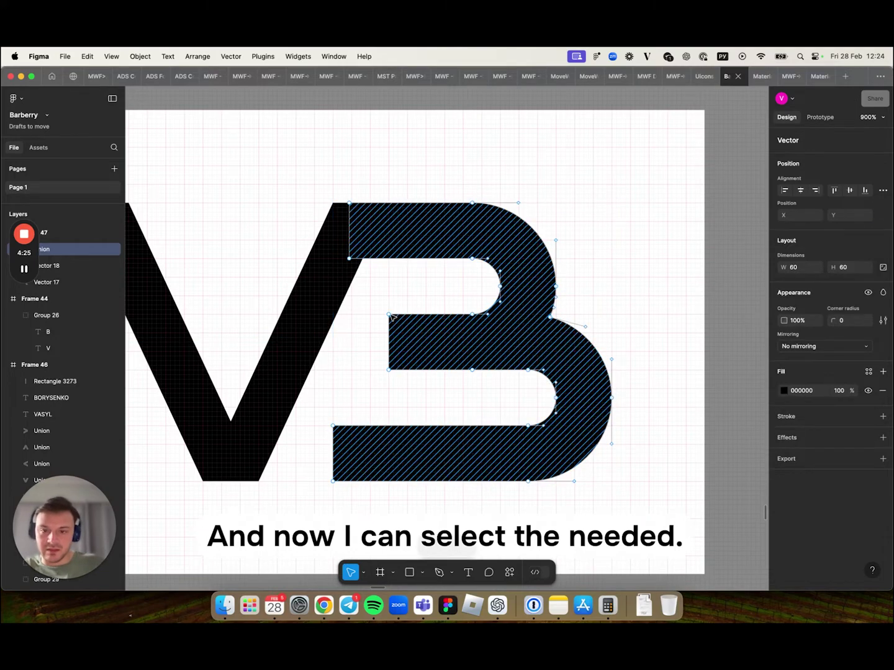
pyautogui.click(389, 315)
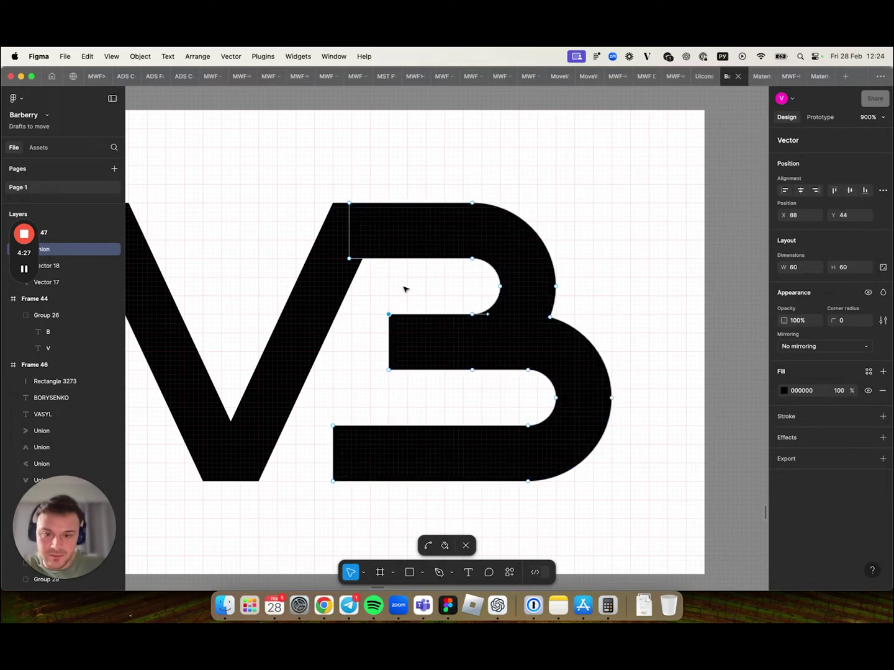
pyautogui.press('Right')
pyautogui.press('Right')
pyautogui.press('Right')
pyautogui.press('Right')
pyautogui.press('Right')
pyautogui.press('Right')
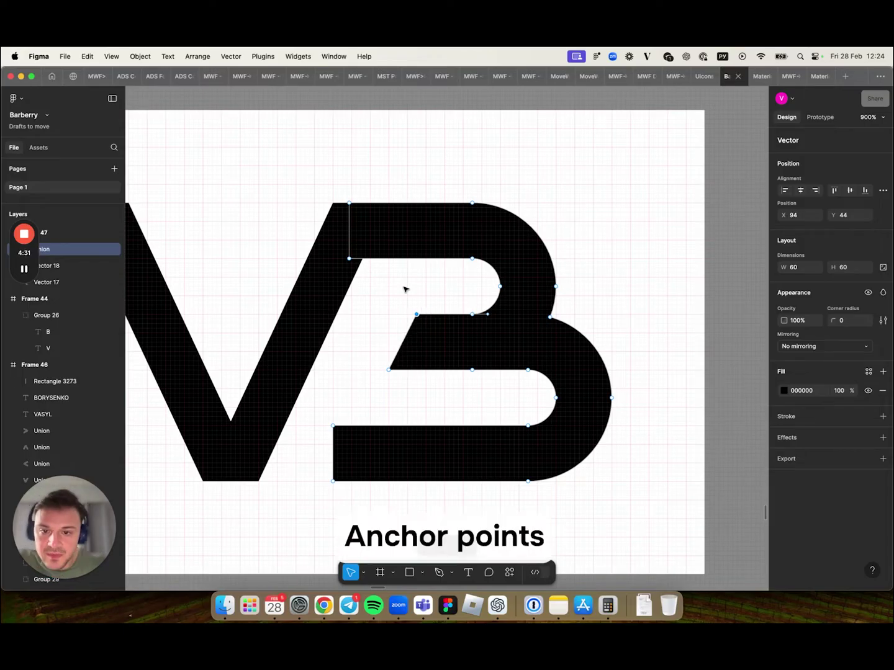
pyautogui.click(333, 426)
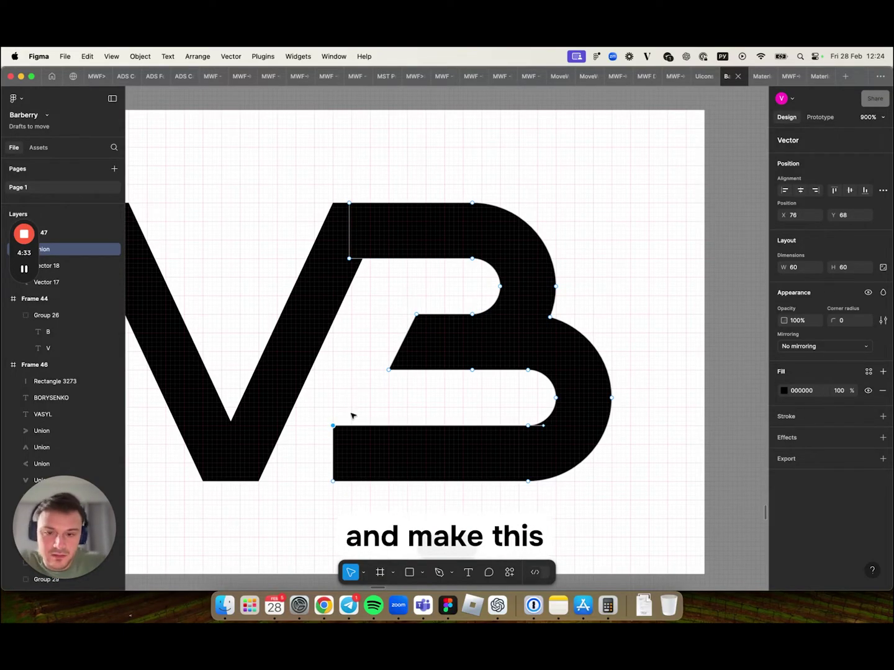
pyautogui.hotkey('shift', 'Right')
pyautogui.press('Left')
pyautogui.press('Left')
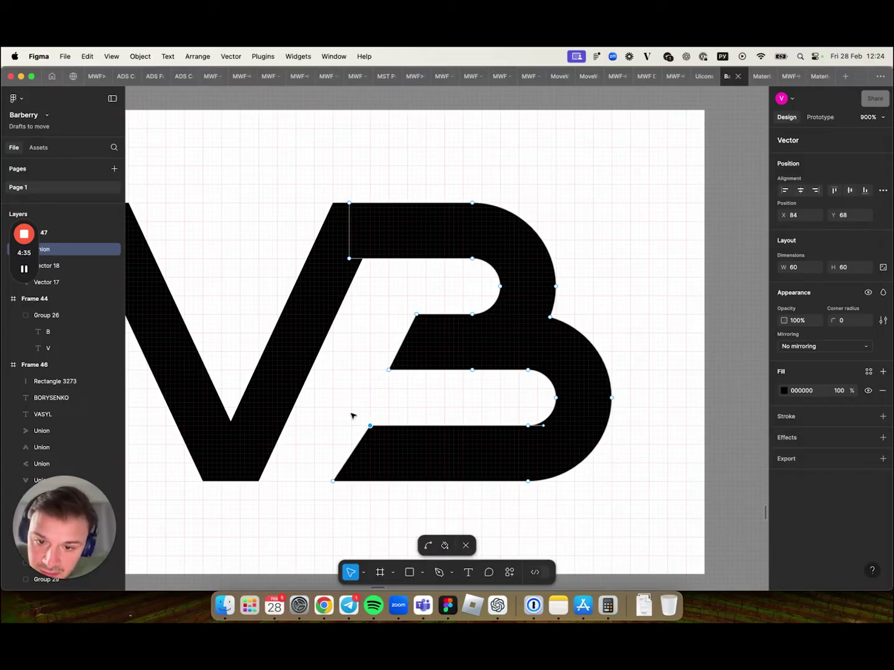
pyautogui.press('Left')
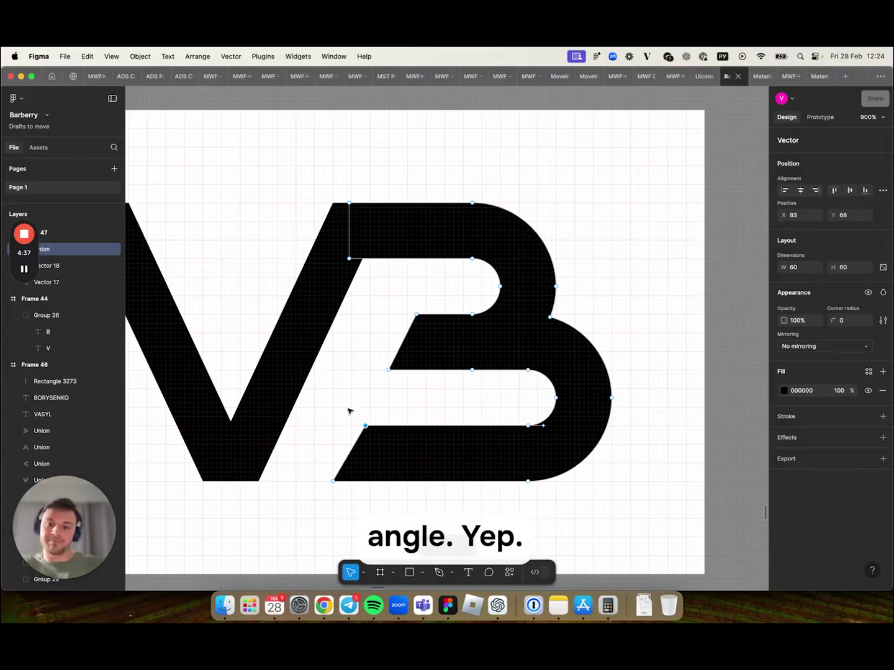
pyautogui.press('Escape')
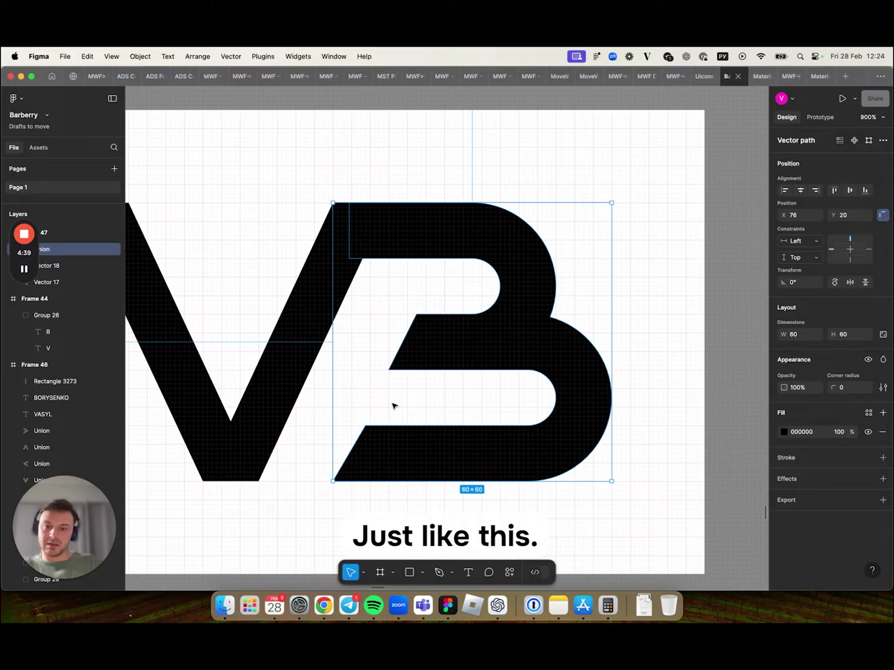
# Duplicate the V's right diagonal stroke 4 units to the right as a parallel slash
pyautogui.click(289, 400)
pyautogui.moveTo(289, 399); pyautogui.dragTo(360, 393)
pyautogui.click(409, 354)
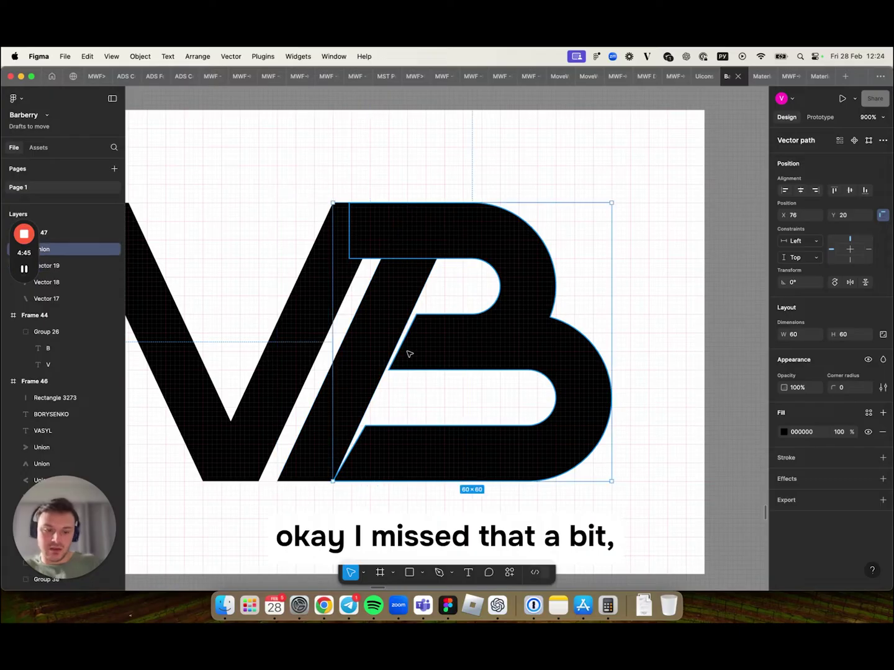
pyautogui.doubleClick(409, 354)
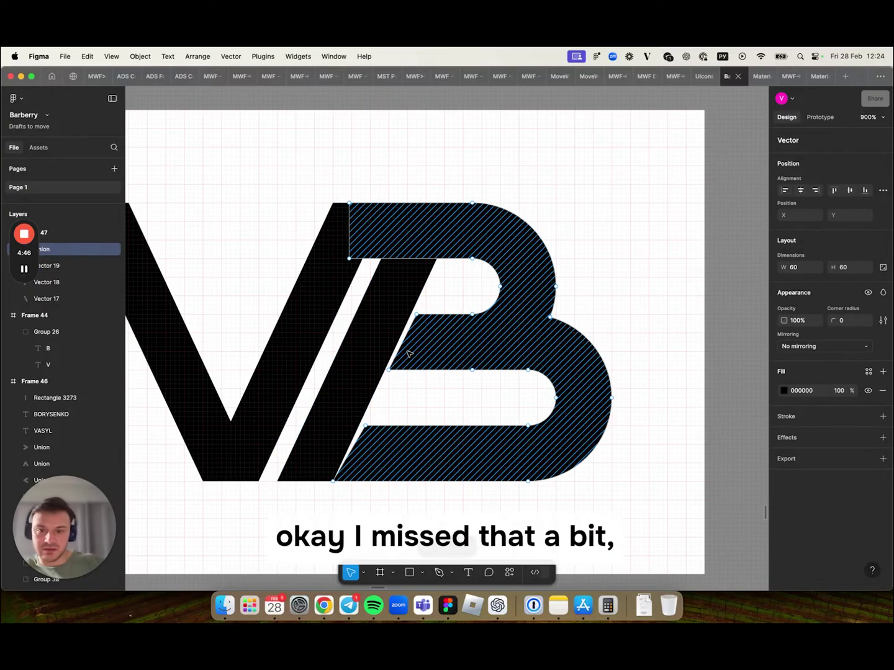
# Adjust the B's middle-bar slanted-edge anchors so the edge lines up with the new slash
pyautogui.click(416, 315)
pyautogui.click(389, 370)
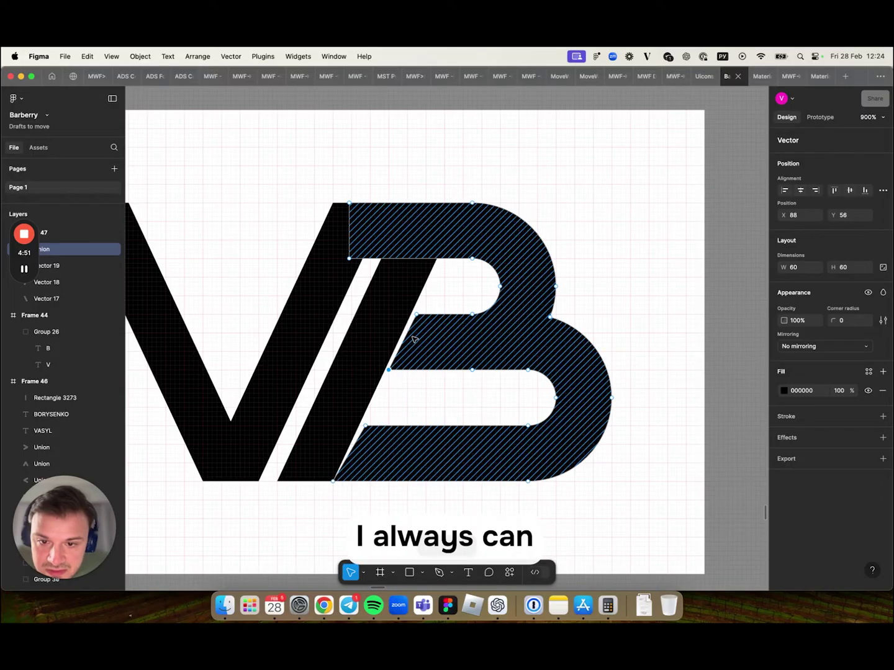
pyautogui.keyDown('shift'); pyautogui.click(417, 316); pyautogui.keyUp('shift')
pyautogui.press('Left')
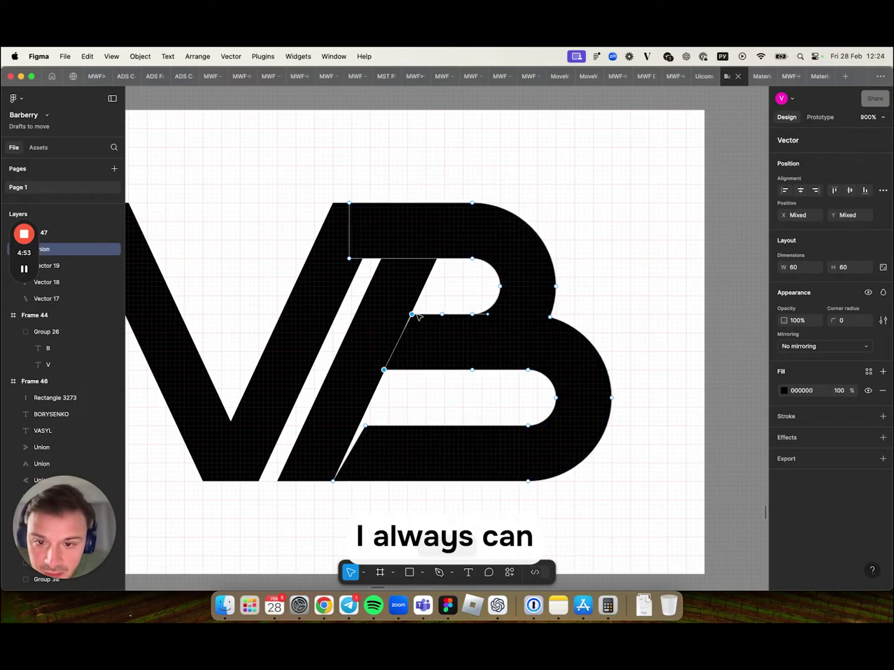
pyautogui.click(416, 314)
pyautogui.scroll(5, 447, 304)
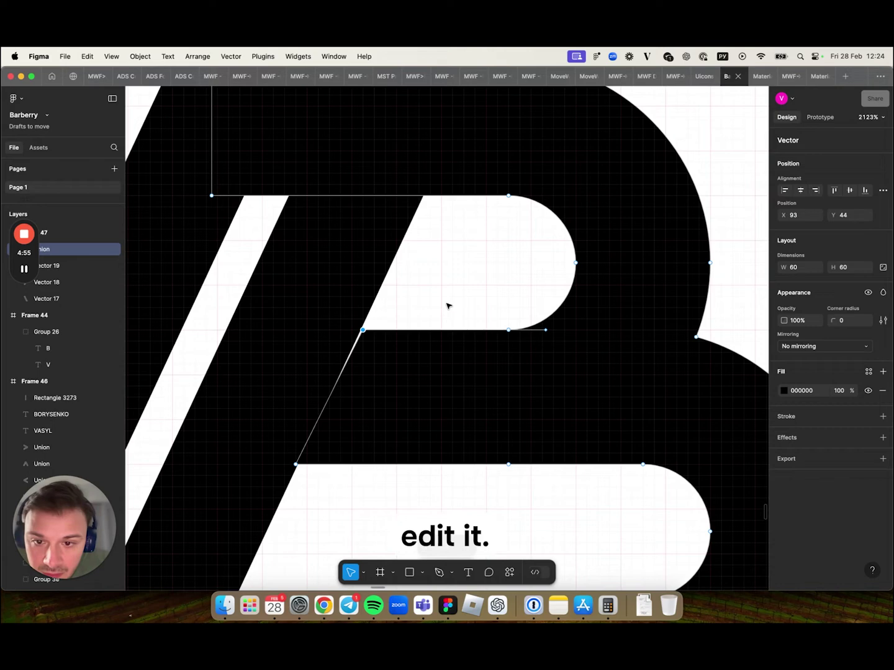
pyautogui.scroll(3, 447, 305)
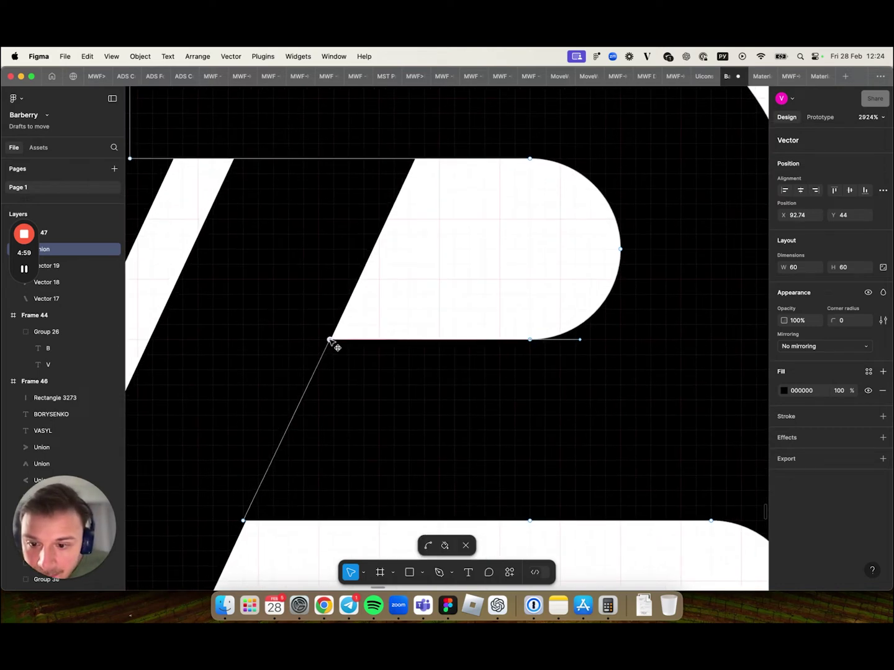
pyautogui.moveTo(332, 340); pyautogui.dragTo(330, 340)
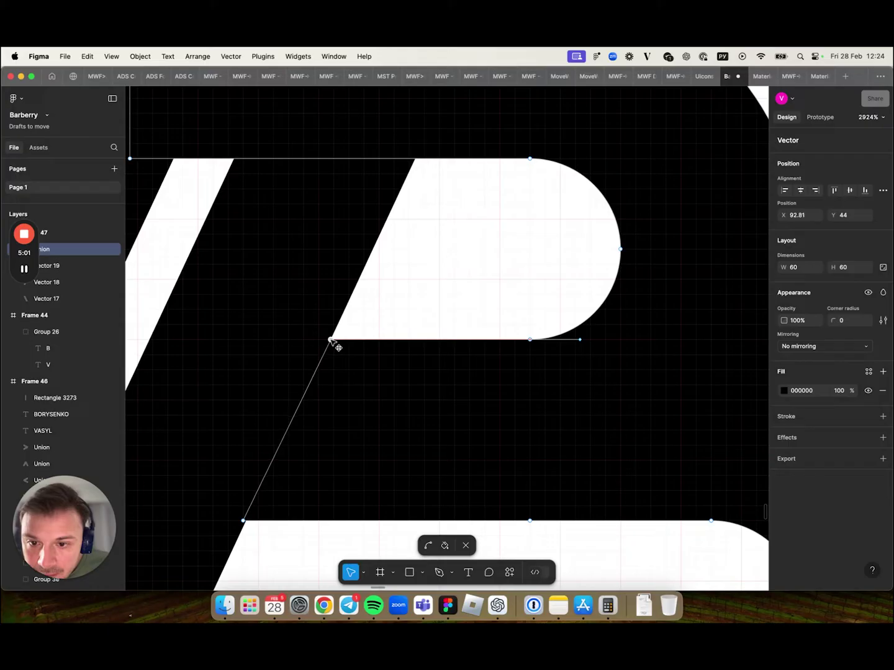
pyautogui.click(345, 388)
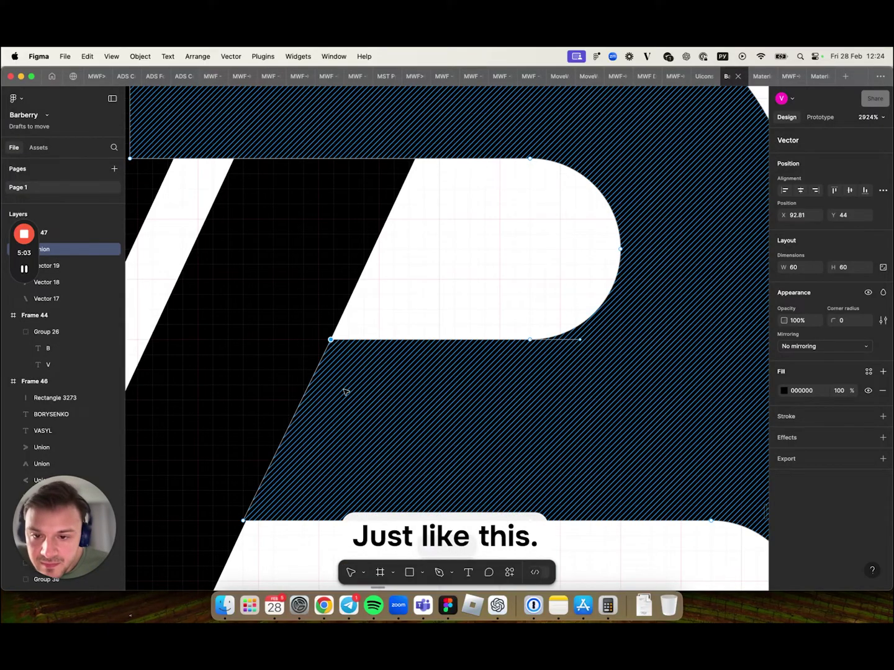
pyautogui.press('Right')
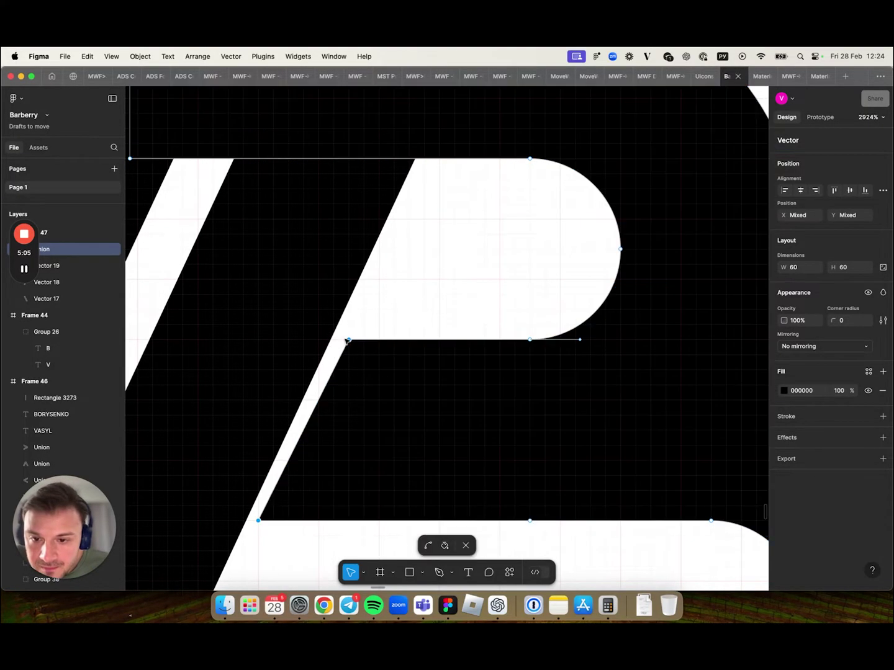
pyautogui.click(350, 341)
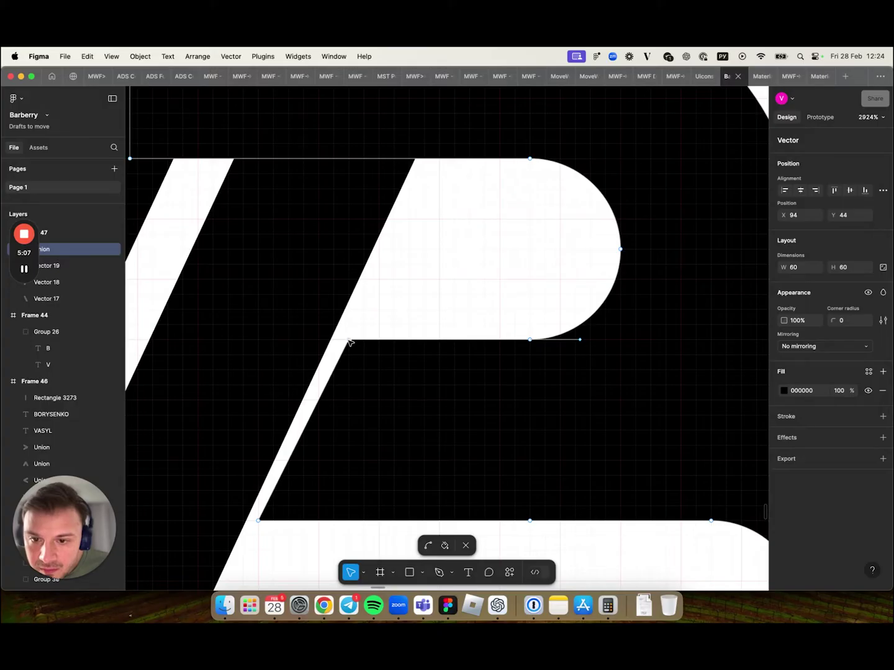
pyautogui.moveTo(349, 341); pyautogui.dragTo(351, 348)
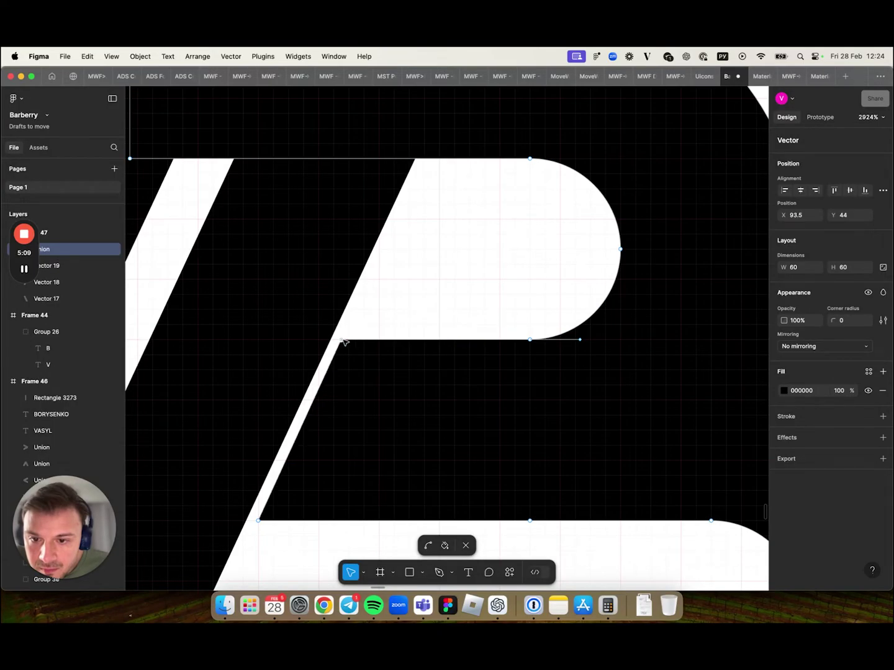
# Drag the B's bottom-bar slanted corner left to close the white sliver
pyautogui.scroll(-5, 393, 309)
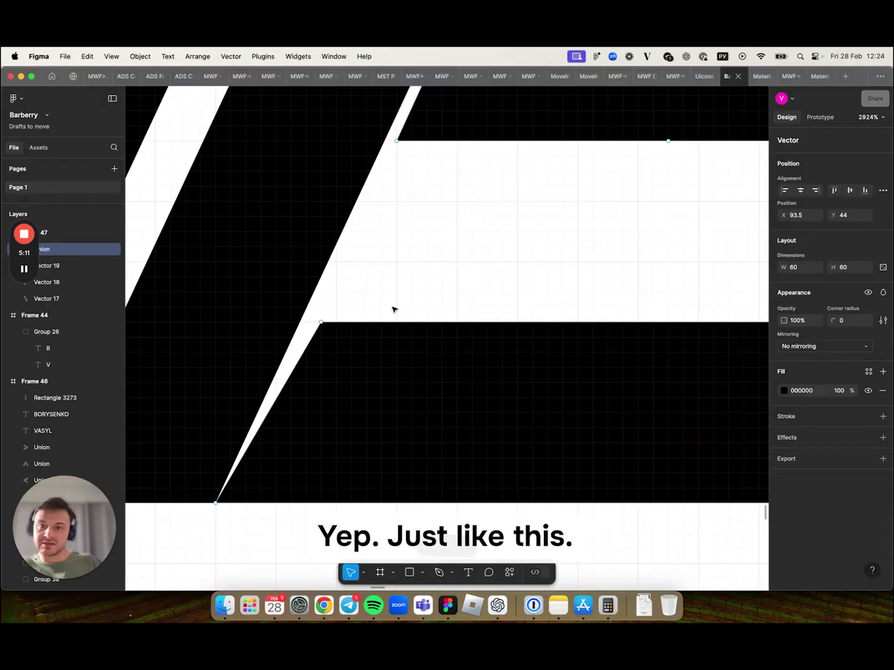
pyautogui.scroll(-3, 392, 310)
pyautogui.click(350, 254)
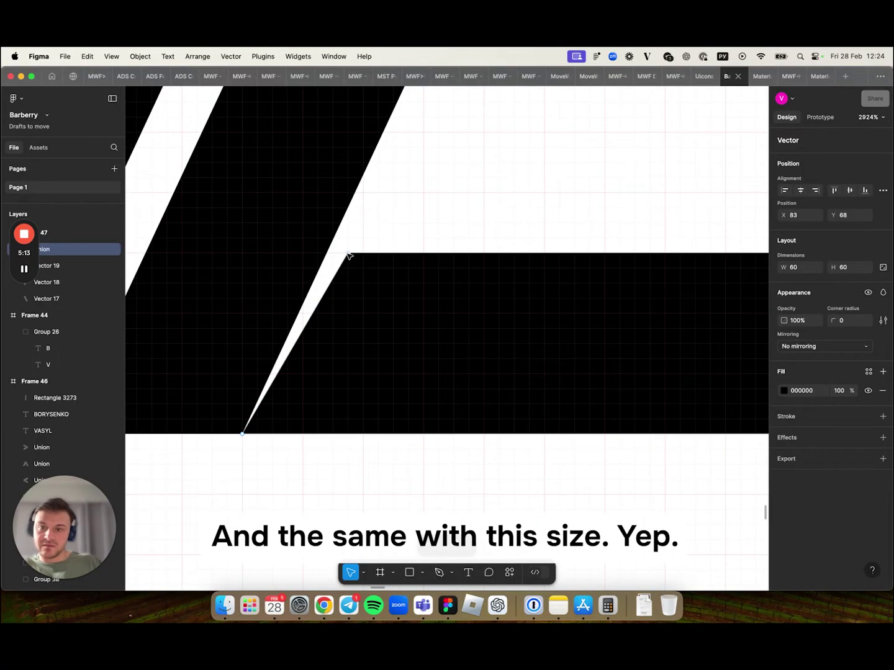
pyautogui.moveTo(349, 254); pyautogui.dragTo(327, 253)
pyautogui.press('Escape')
pyautogui.scroll(-5, 376, 242)
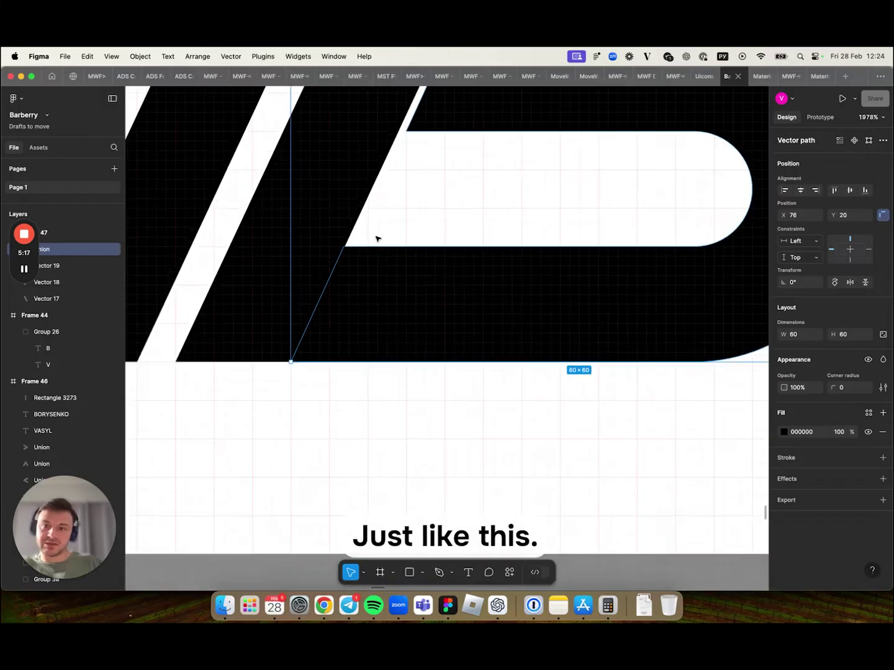
# Nudge the B's left diagonal one unit left to close the sliver, then delete the extra slash
pyautogui.scroll(2, 365, 247)
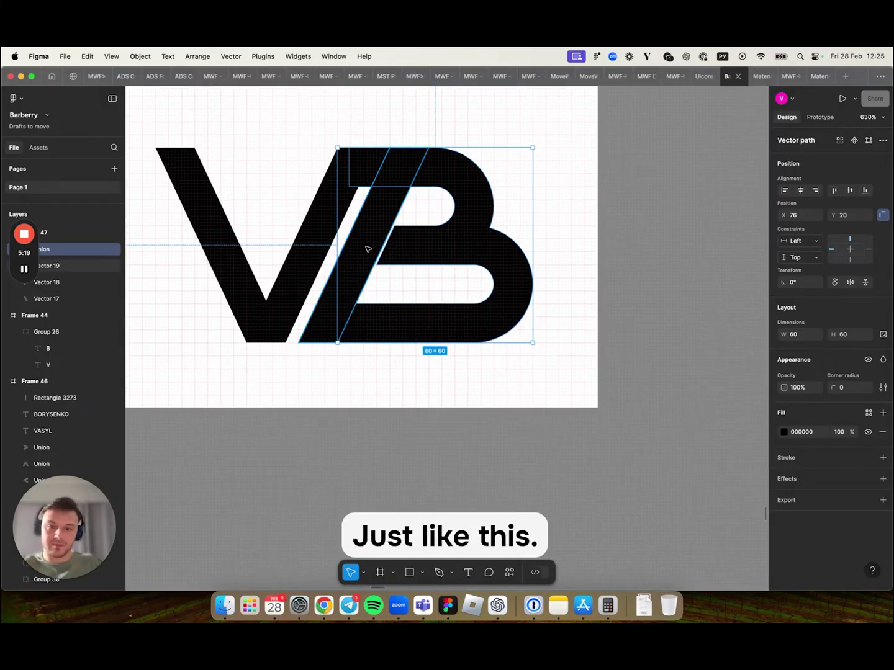
pyautogui.scroll(3, 368, 248)
pyautogui.doubleClick(432, 260)
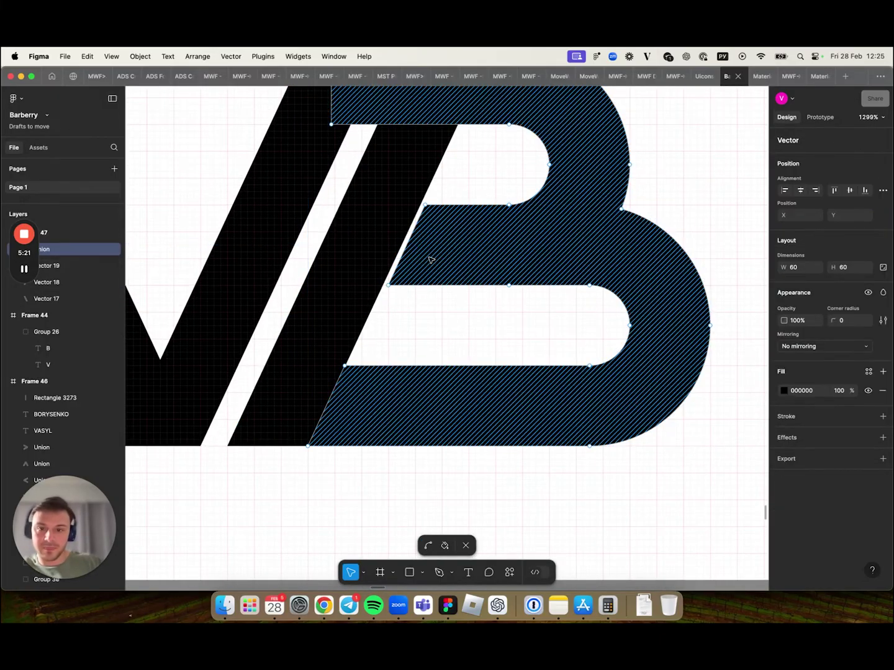
pyautogui.click(390, 286)
pyautogui.keyDown('shift'); pyautogui.click(425, 204); pyautogui.keyUp('shift')
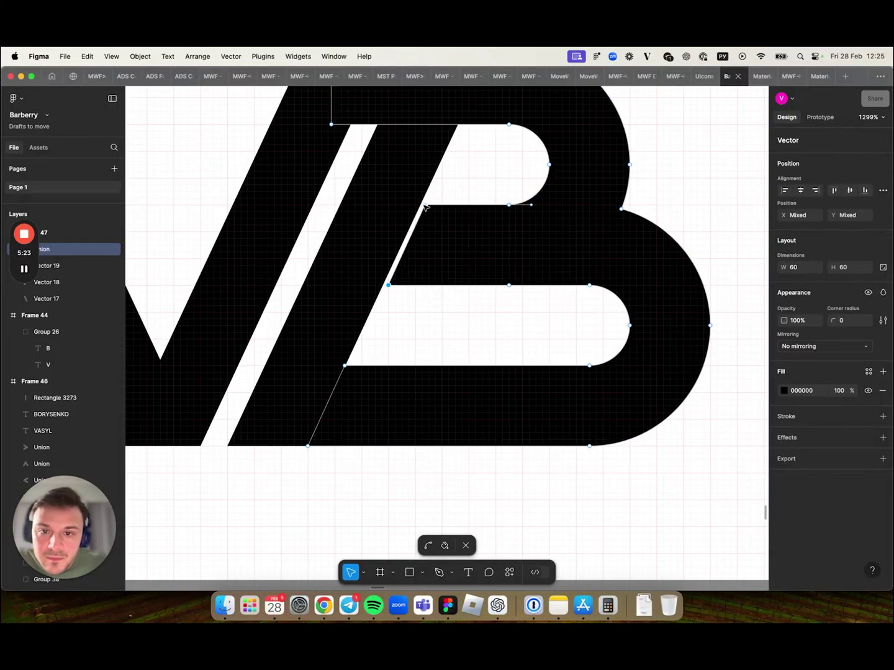
pyautogui.press('Left')
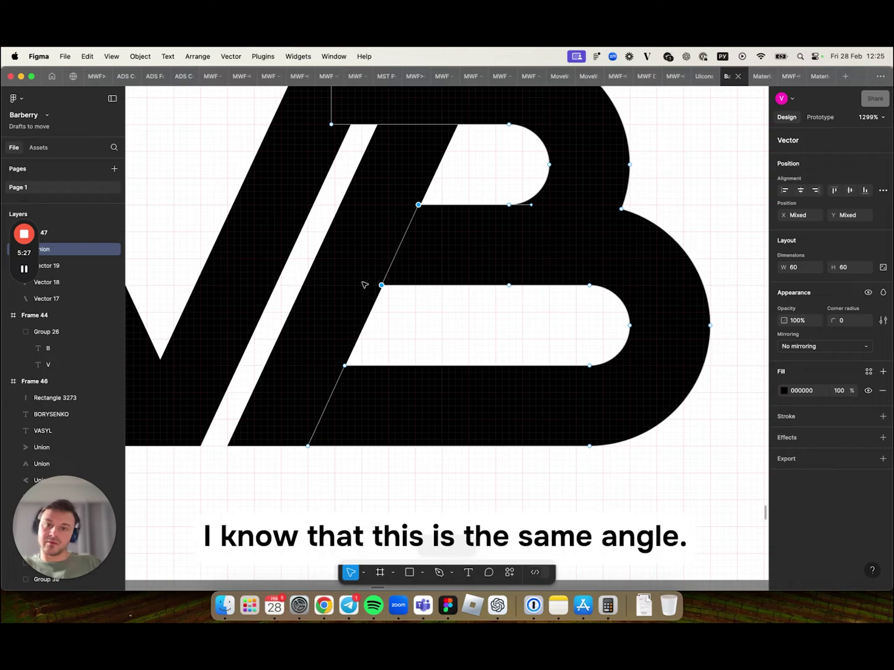
pyautogui.click(319, 322)
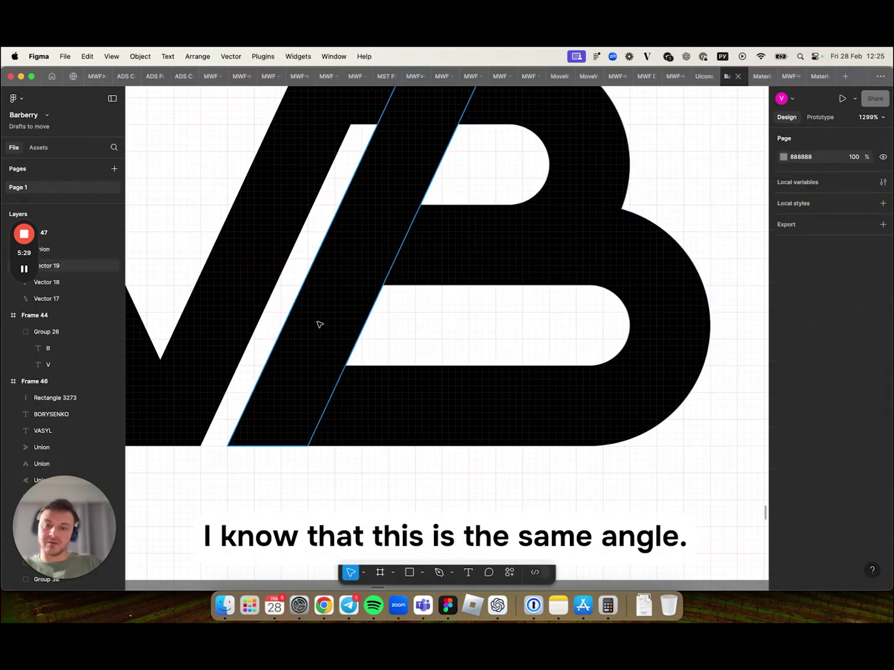
pyautogui.press('Delete')
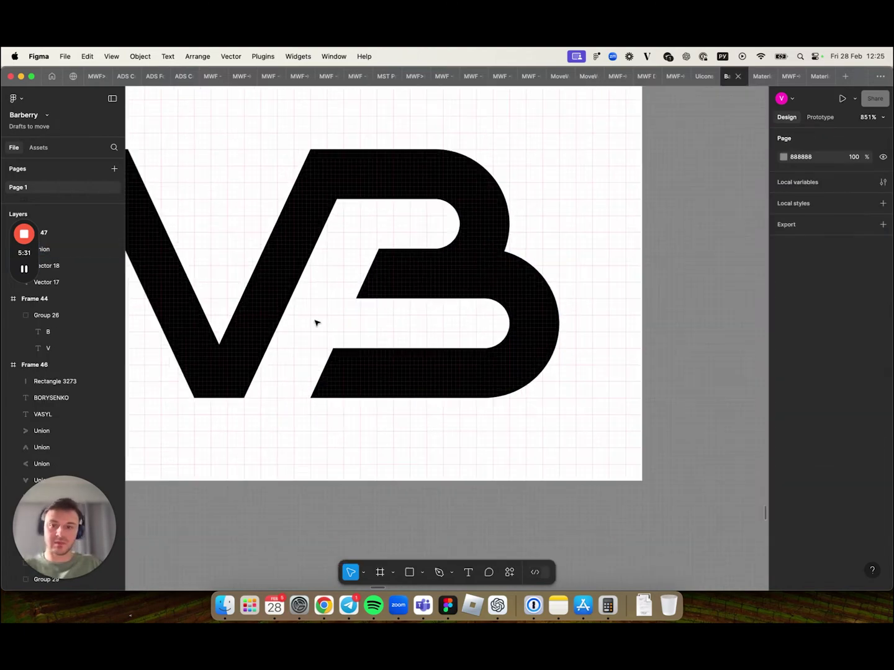
# Select the V and B shapes in Frame 47 and apply Union selection
pyautogui.scroll(-5, 317, 322)
pyautogui.hscroll(-3, 350, 319)
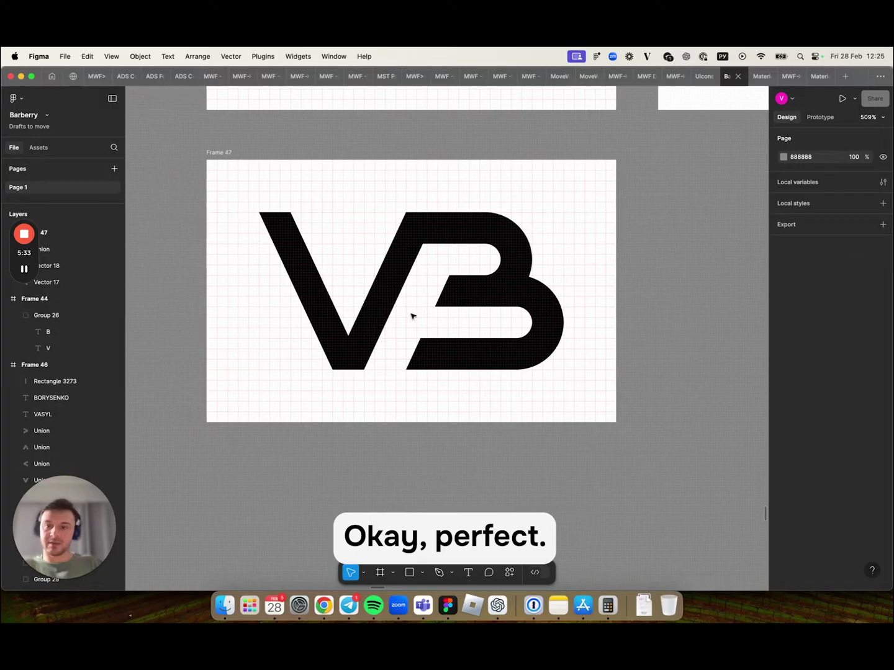
pyautogui.moveTo(564, 390); pyautogui.dragTo(245, 209)
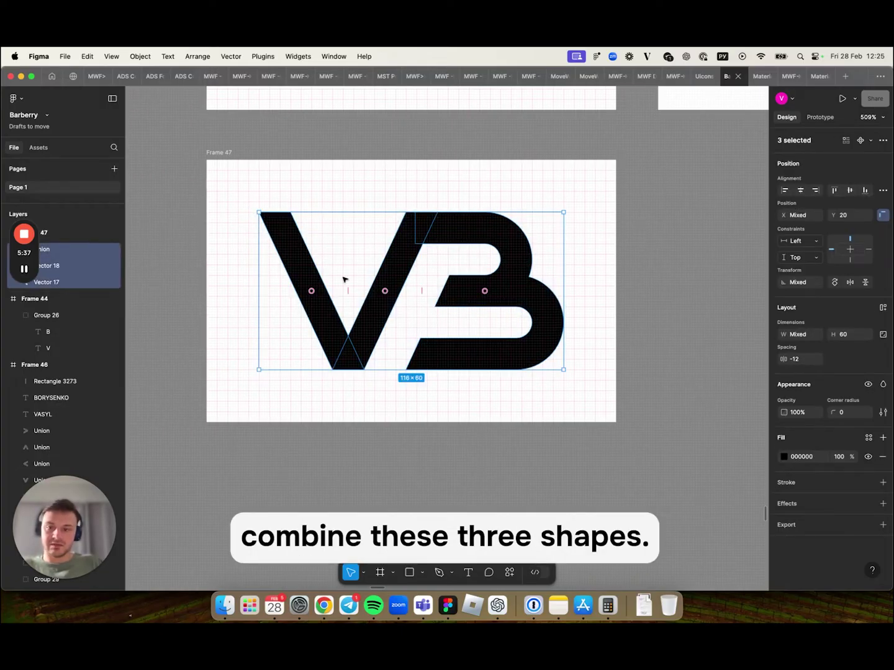
pyautogui.click(883, 139)
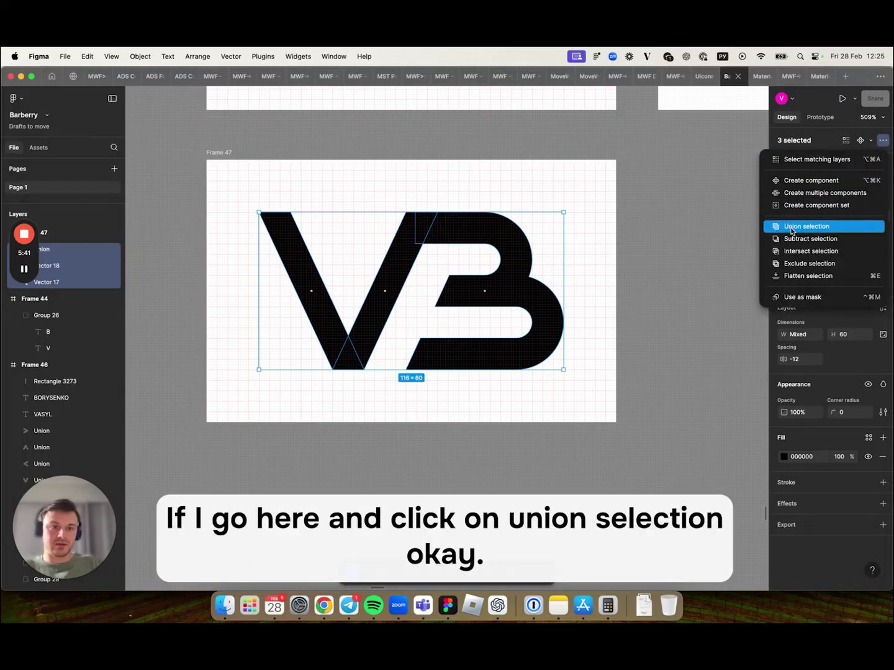
pyautogui.click(806, 227)
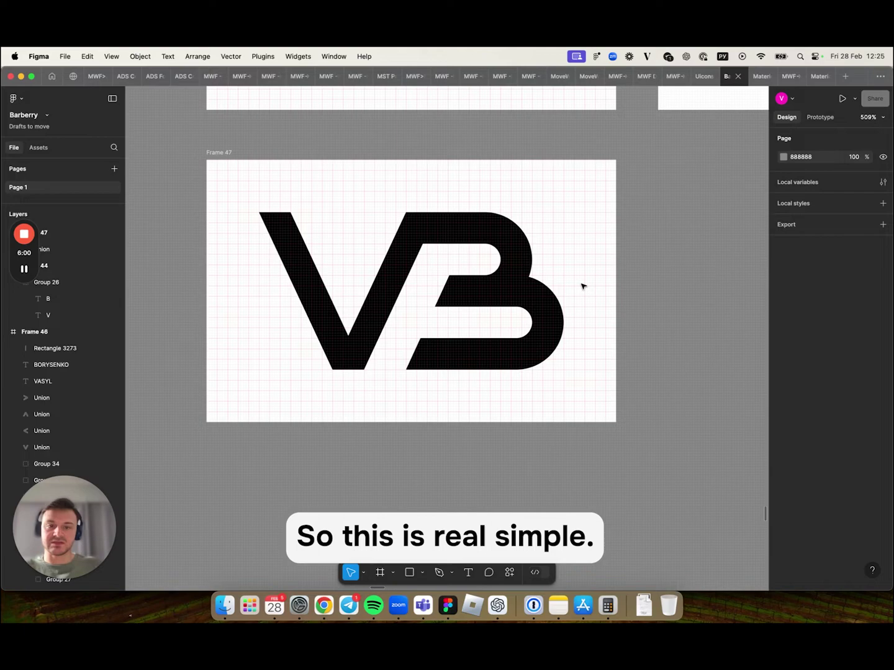
pyautogui.scroll(5, 579, 303)
pyautogui.scroll(-3, 580, 304)
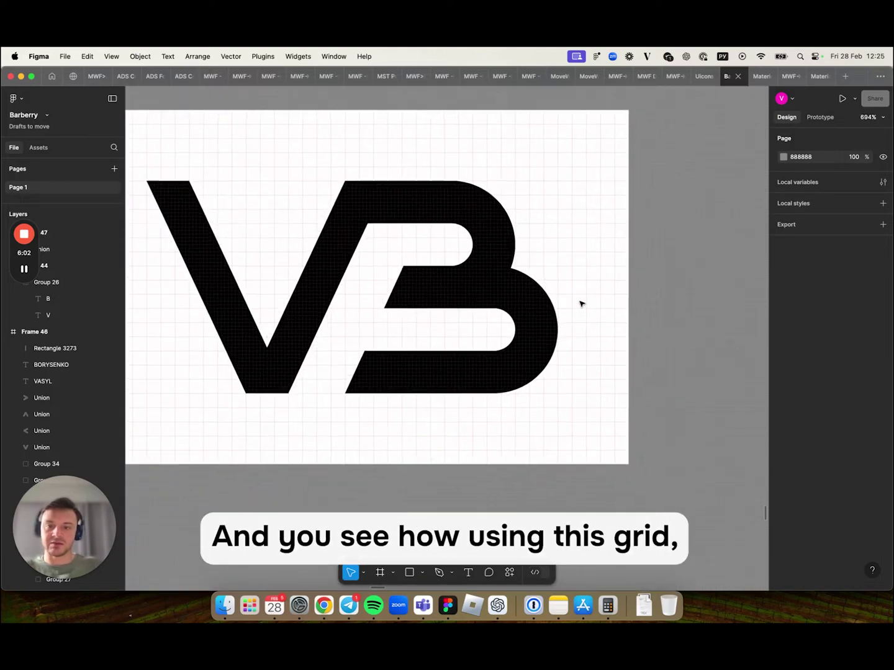
pyautogui.hscroll(-3, 578, 302)
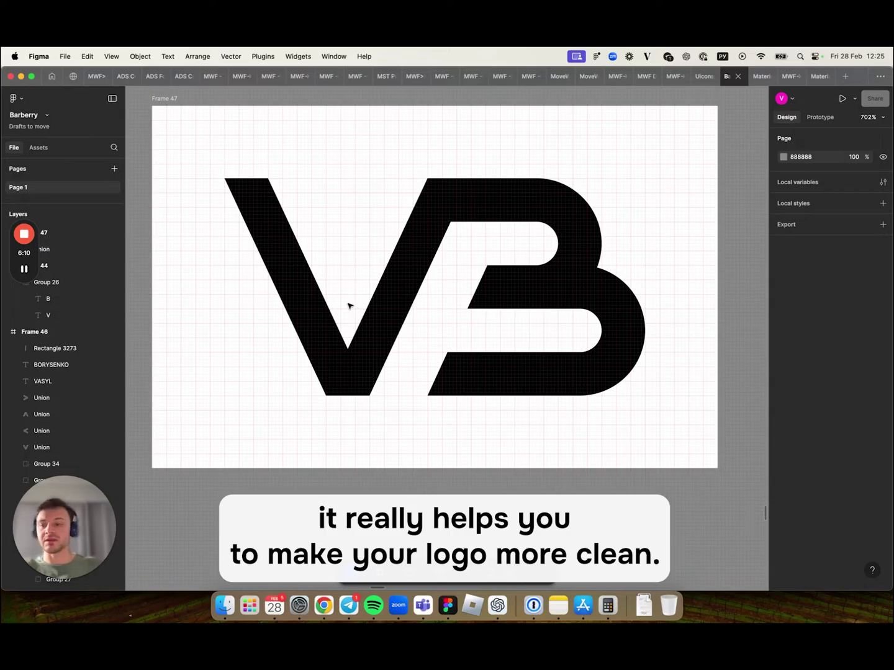
pyautogui.scroll(5, 366, 333)
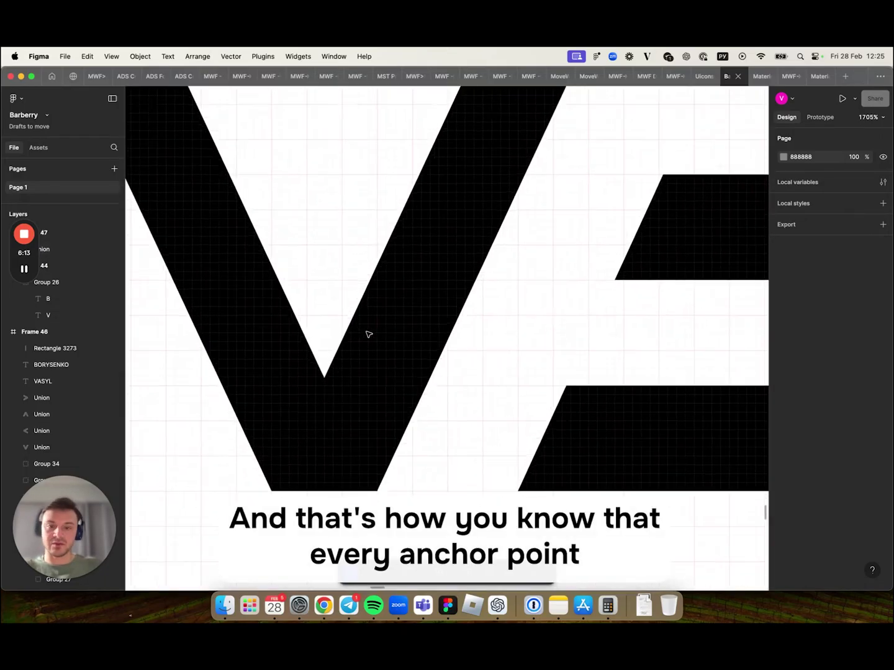
pyautogui.scroll(-5, 368, 334)
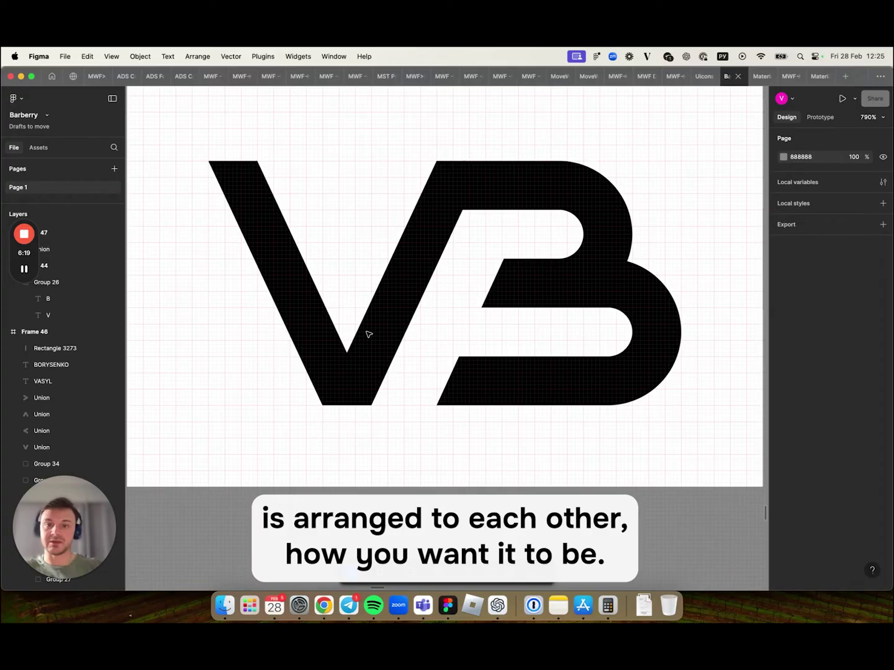
pyautogui.scroll(-5, 405, 334)
pyautogui.hscroll(5, 404, 333)
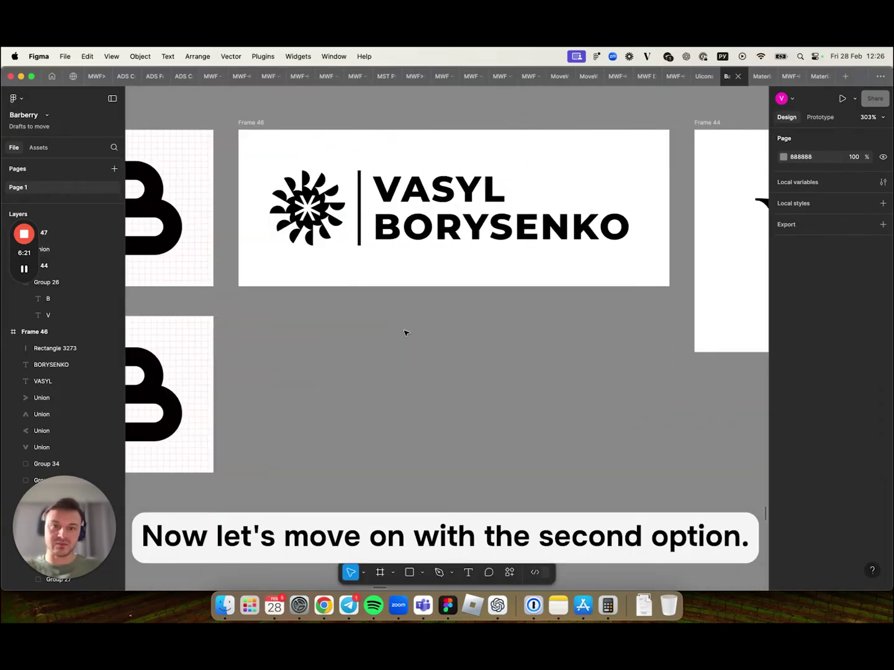
pyautogui.hscroll(2, 405, 333)
pyautogui.scroll(3, 406, 333)
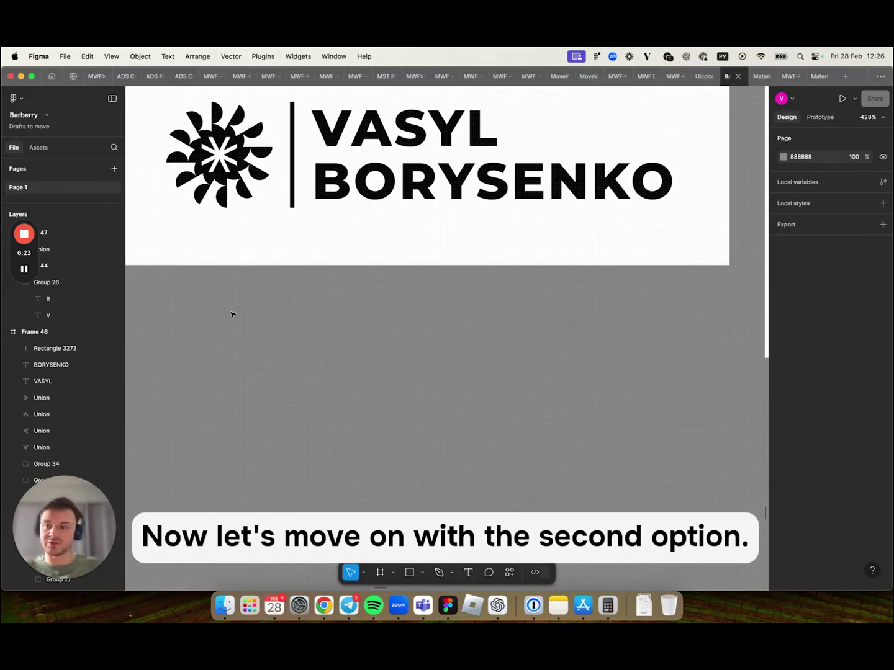
pyautogui.scroll(4, 333, 311)
pyautogui.hscroll(-1, 333, 311)
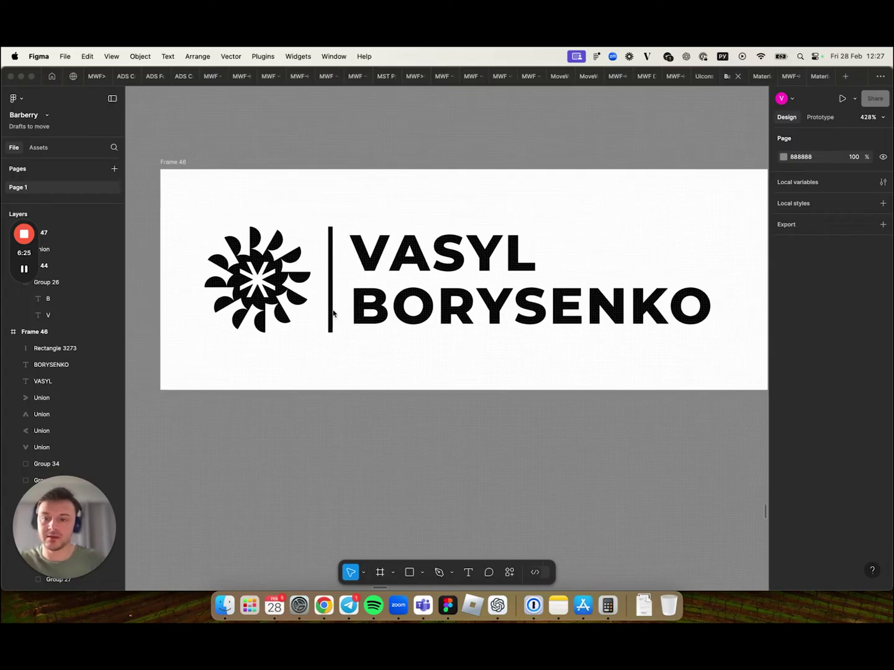
pyautogui.hscroll(-1, 332, 312)
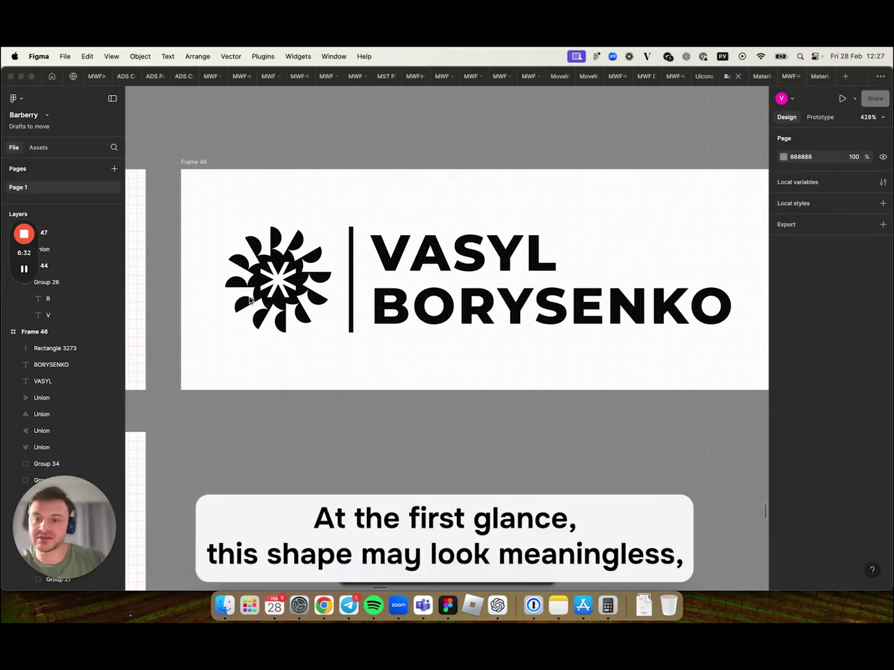
pyautogui.click(237, 345)
pyautogui.scroll(5, 236, 346)
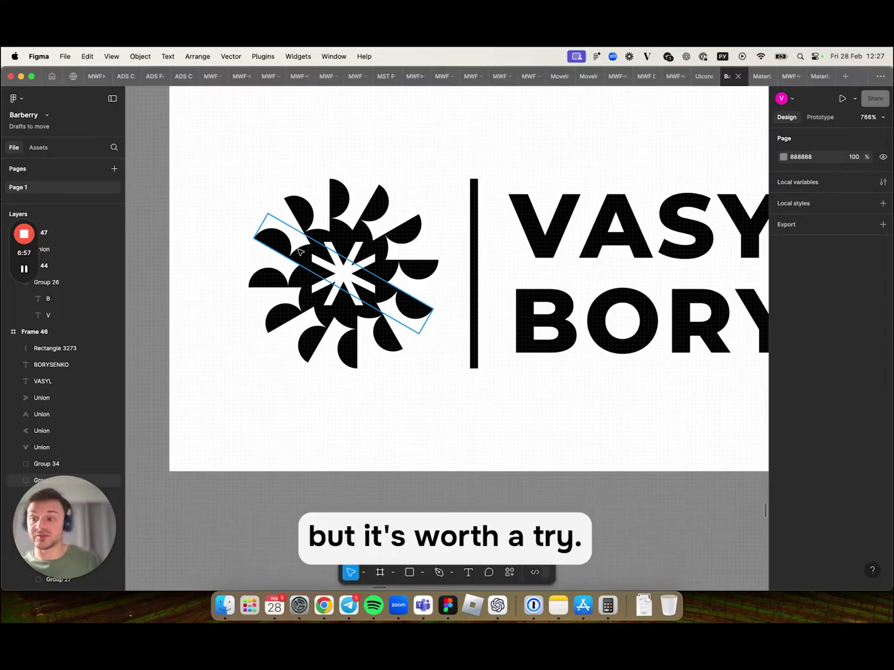
pyautogui.scroll(-3, 299, 251)
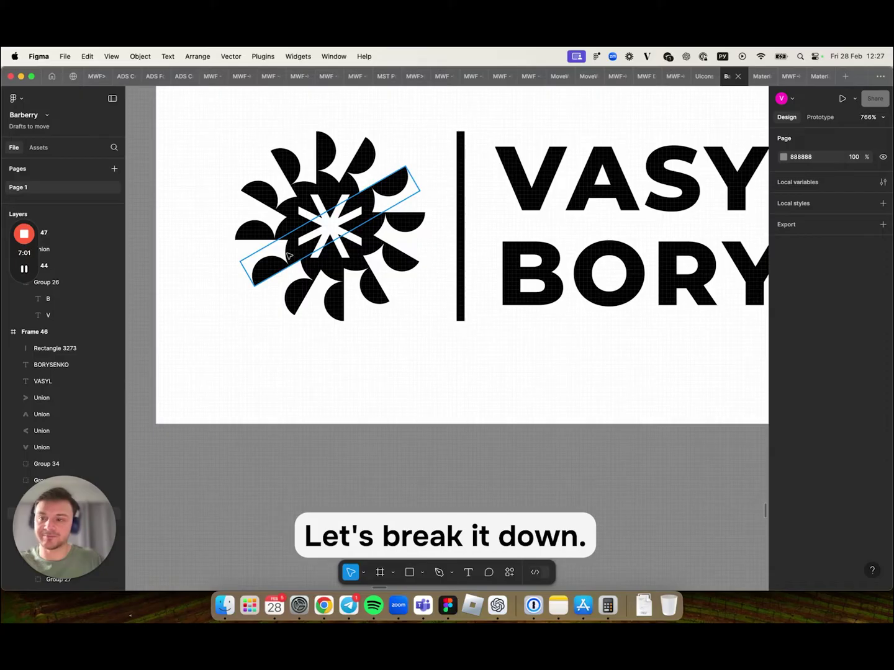
pyautogui.click(26, 282)
pyautogui.scroll(-5, 322, 338)
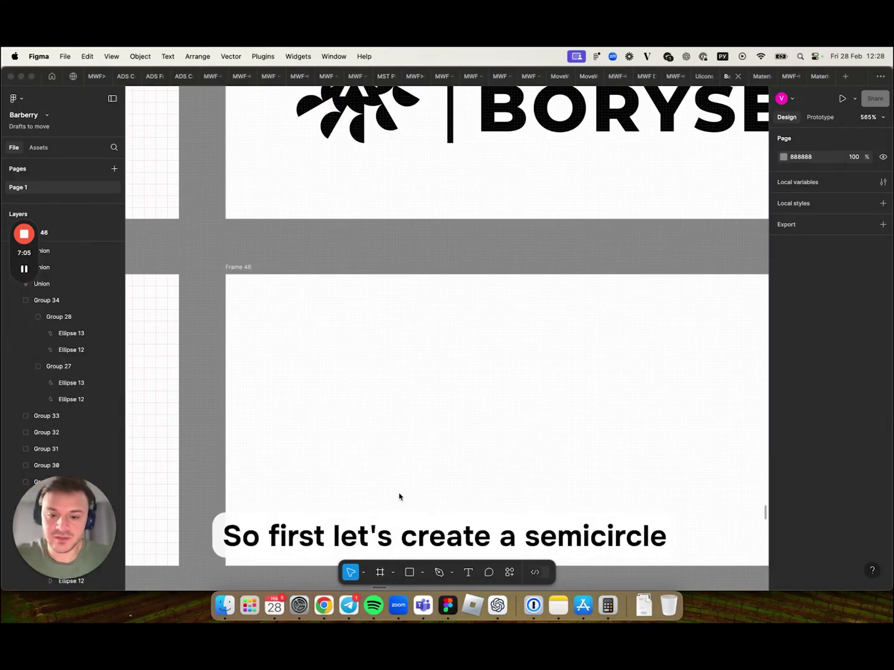
# Draw a 10×10 circle with the Ellipse tool inside Frame 48
pyautogui.click(416, 573)
pyautogui.click(422, 573)
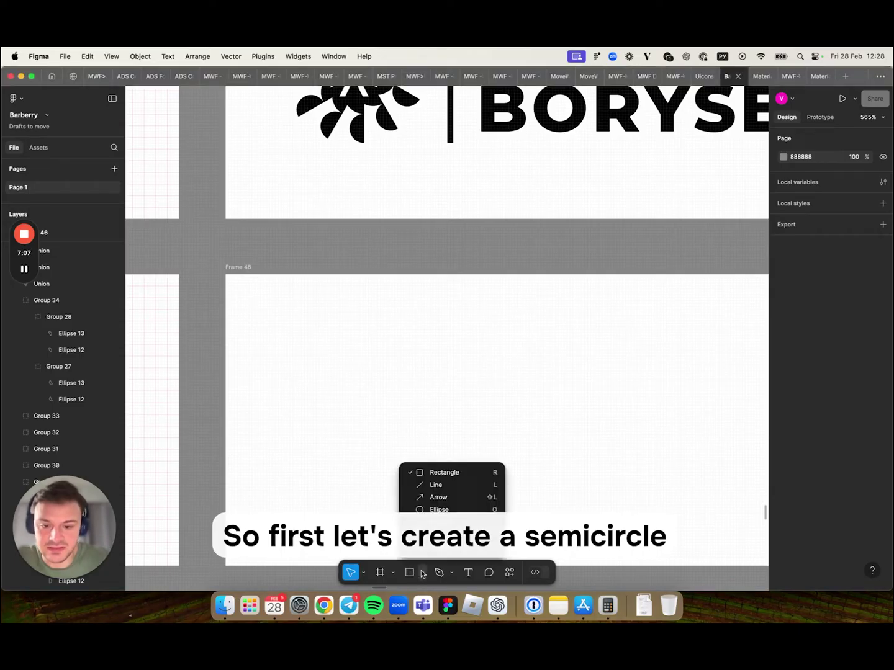
pyautogui.click(439, 511)
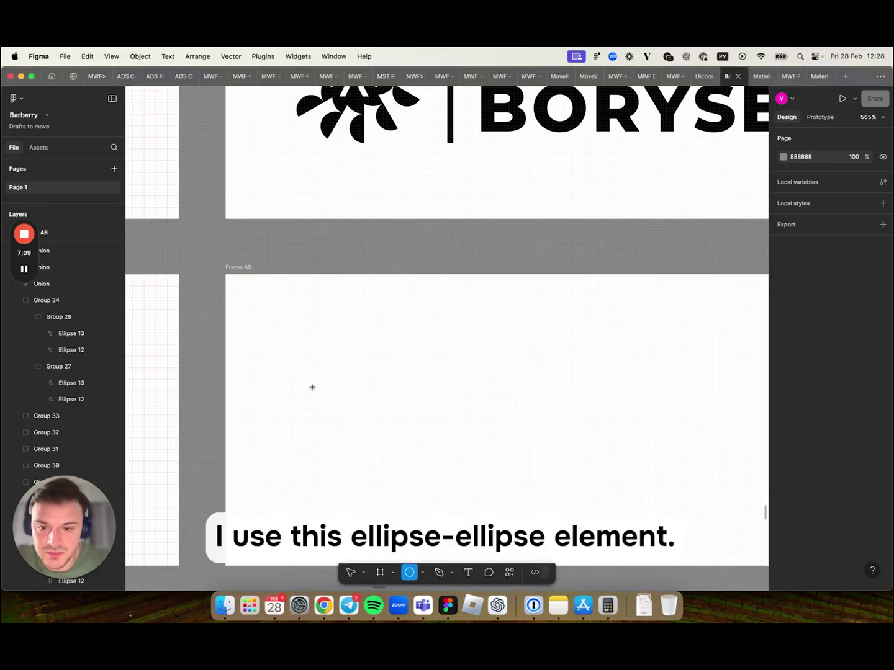
pyautogui.moveTo(316, 330); pyautogui.dragTo(345, 359)
# Draw a rectangle covering the circle's left half and select both shapes
pyautogui.hscroll(-3, 345, 359)
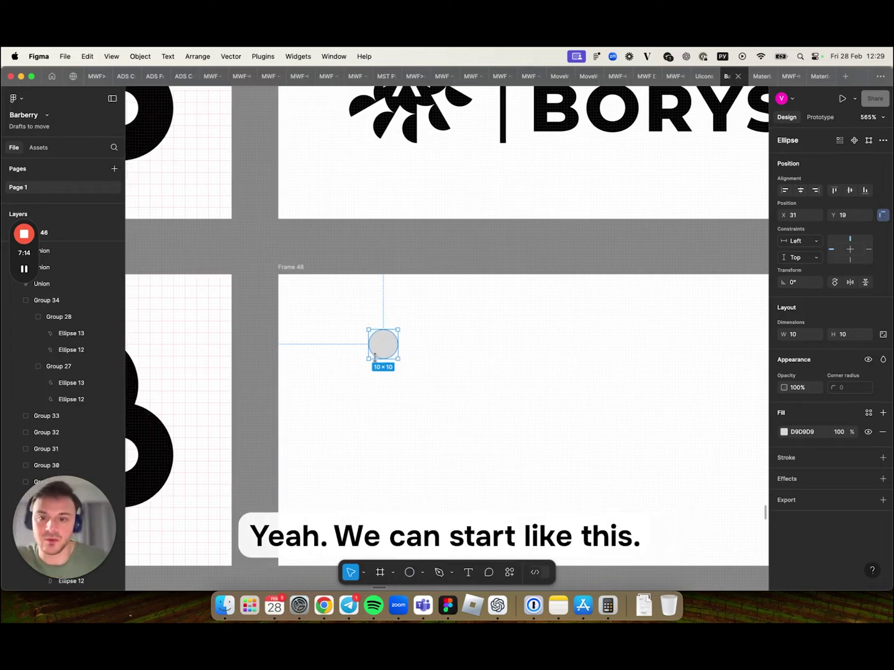
pyautogui.scroll(5, 389, 369)
pyautogui.scroll(7, 387, 372)
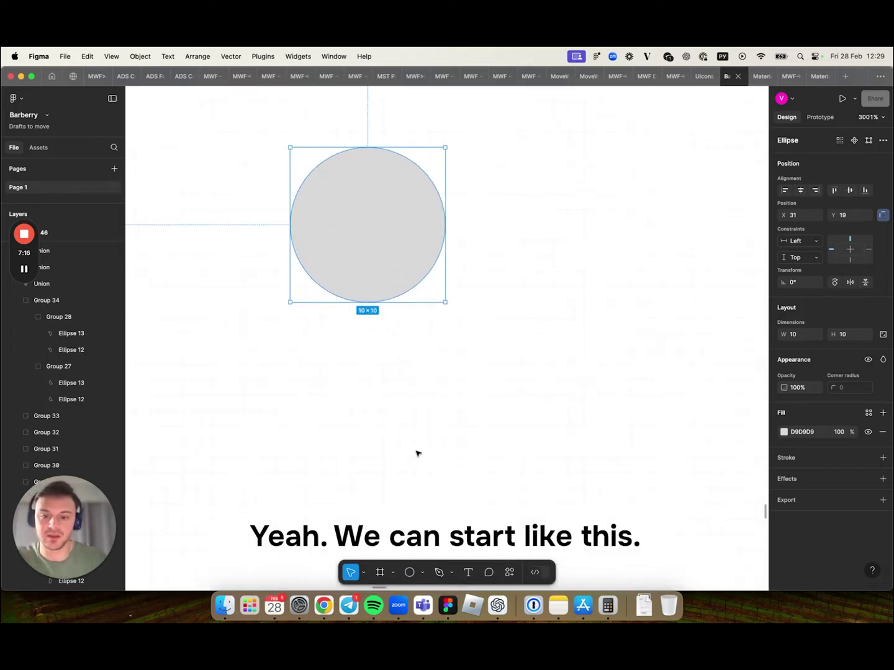
pyautogui.click(423, 574)
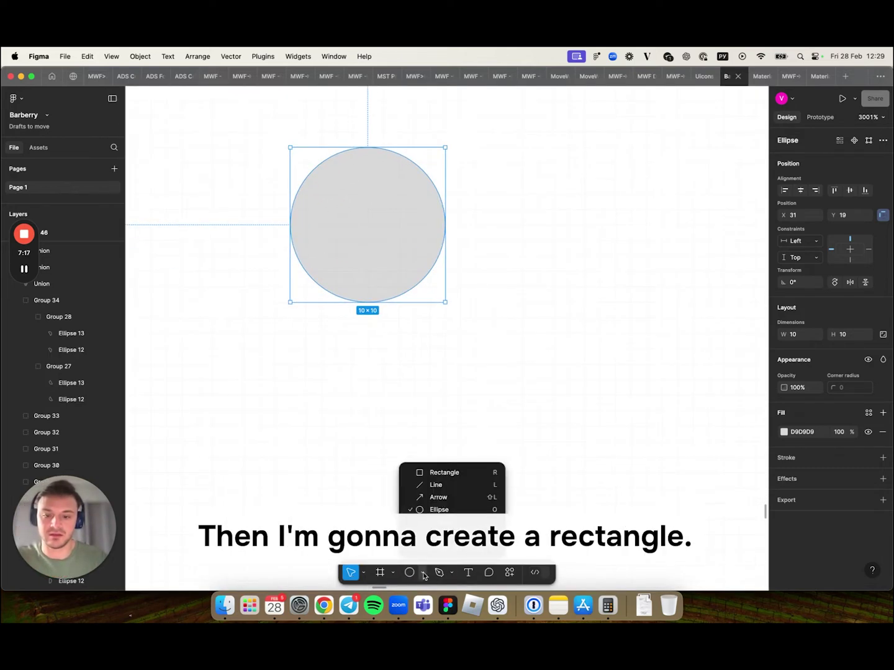
pyautogui.click(440, 472)
pyautogui.moveTo(475, 320)
pyautogui.mouseDown()
pyautogui.moveTo(569, 511)
pyautogui.moveTo(325, 296)
pyautogui.moveTo(316, 262)
pyautogui.mouseUp()
pyautogui.moveTo(512, 295); pyautogui.dragTo(321, 226)
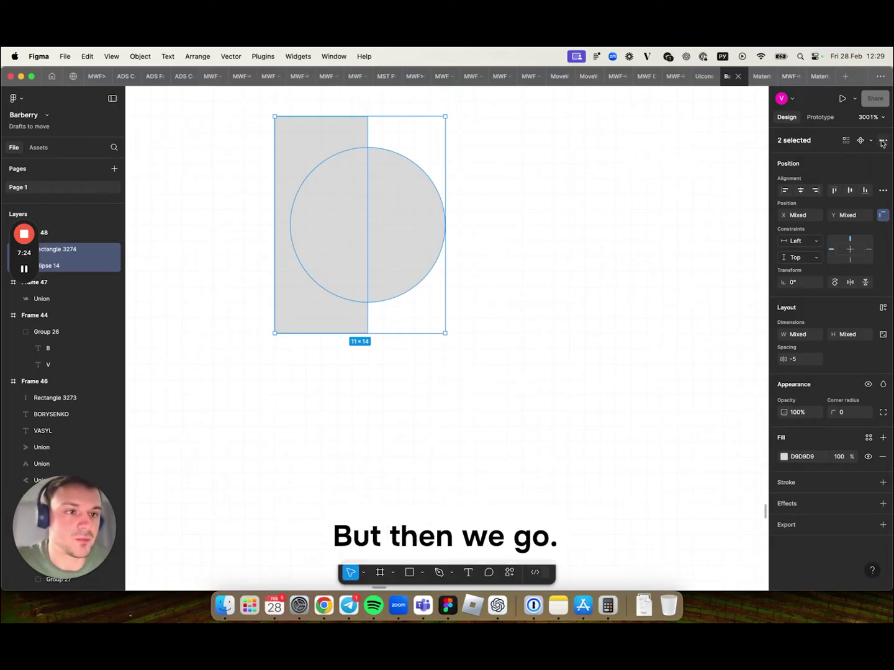
pyautogui.click(882, 141)
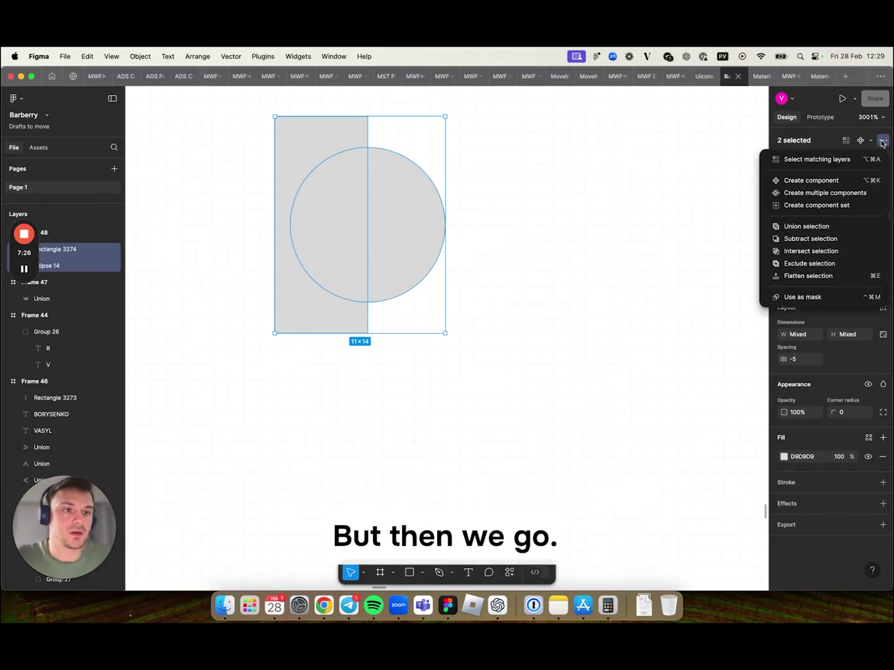
# Subtract the rectangle from the circle and flatten the resulting semicircle
pyautogui.click(811, 242)
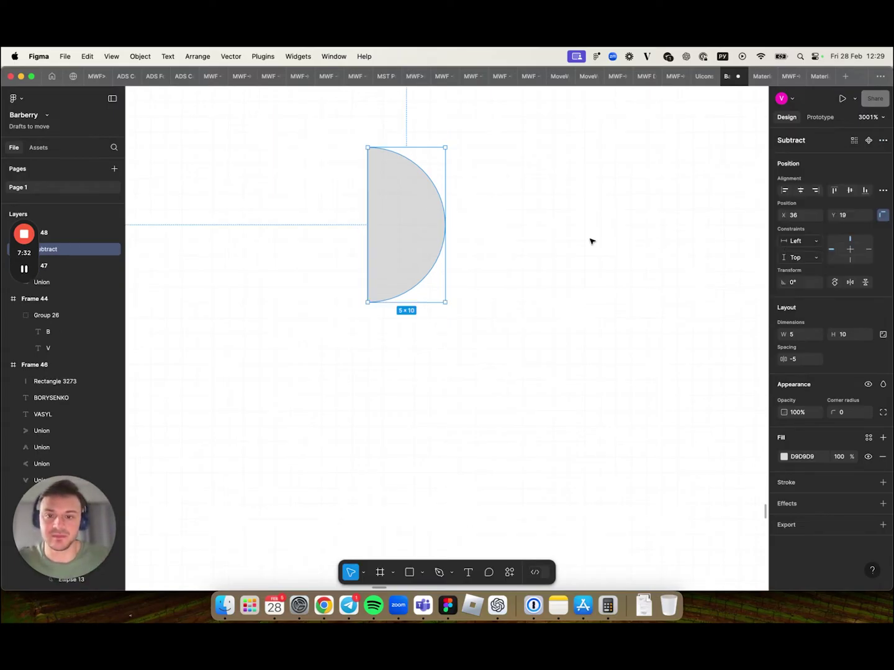
pyautogui.click(591, 242)
pyautogui.click(427, 244)
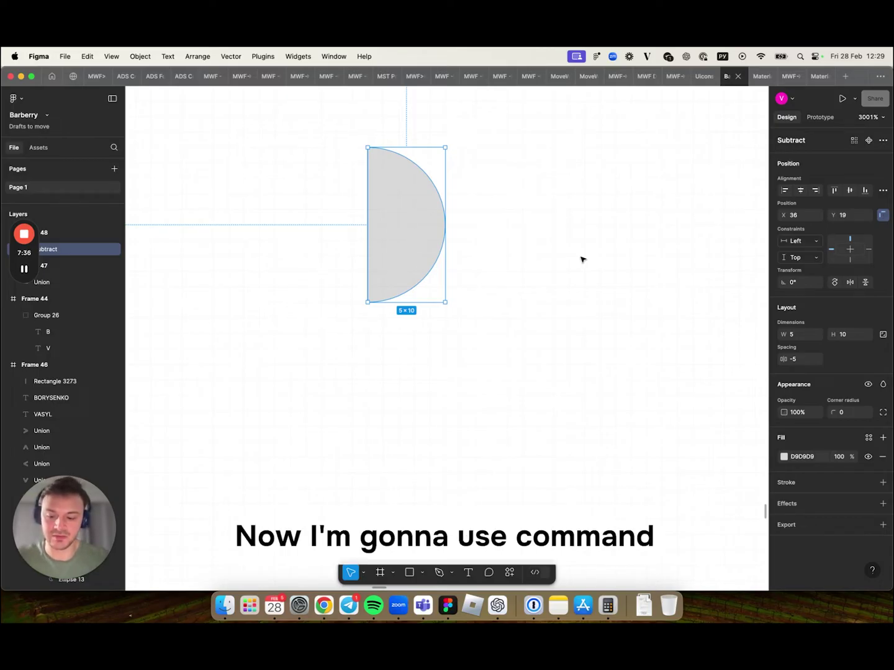
pyautogui.press('super+alt+o')
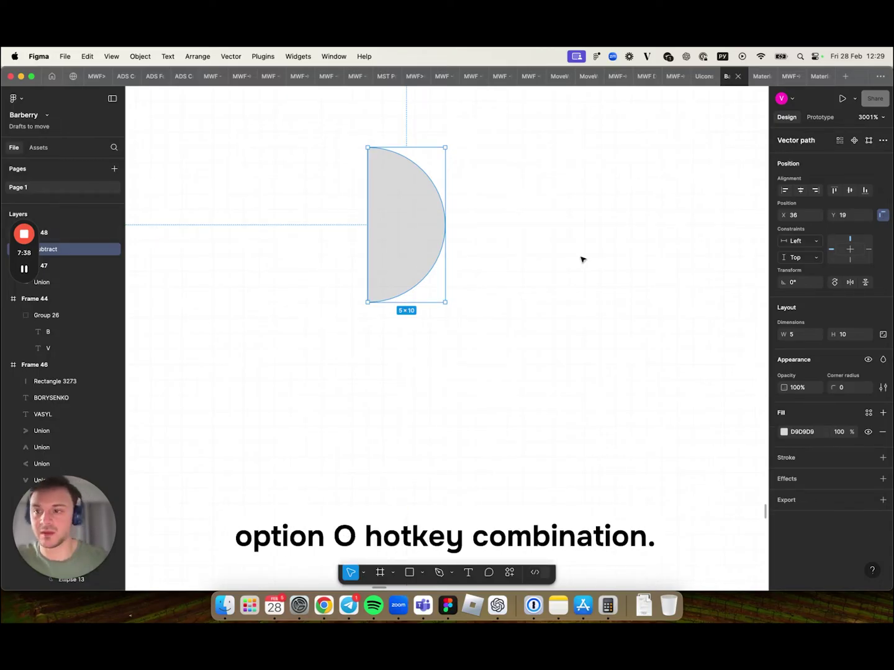
pyautogui.click(528, 255)
pyautogui.click(407, 248)
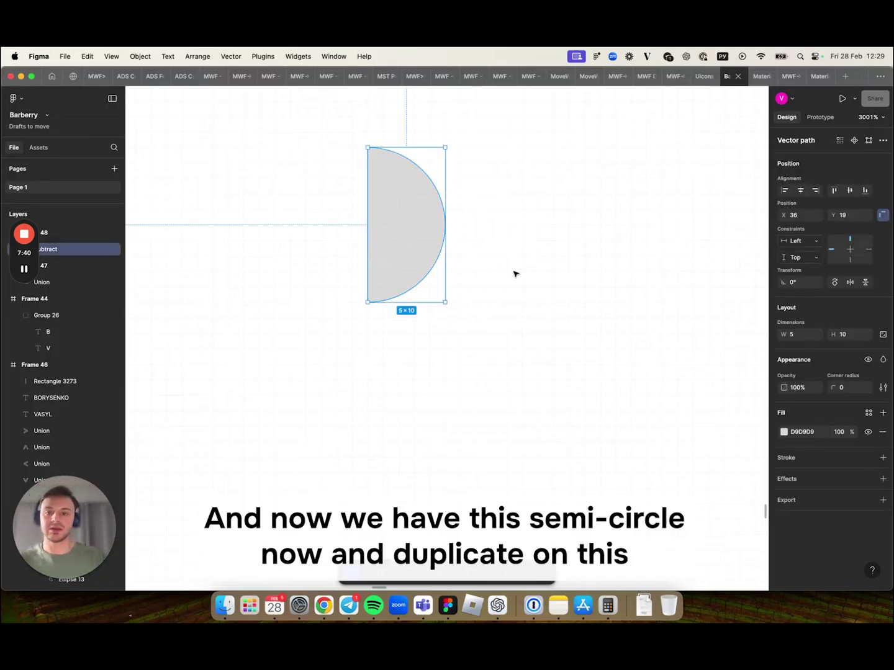
# Duplicate the semicircle below and enlarge the lower copy to about 7×14
pyautogui.scroll(-2, 465, 265)
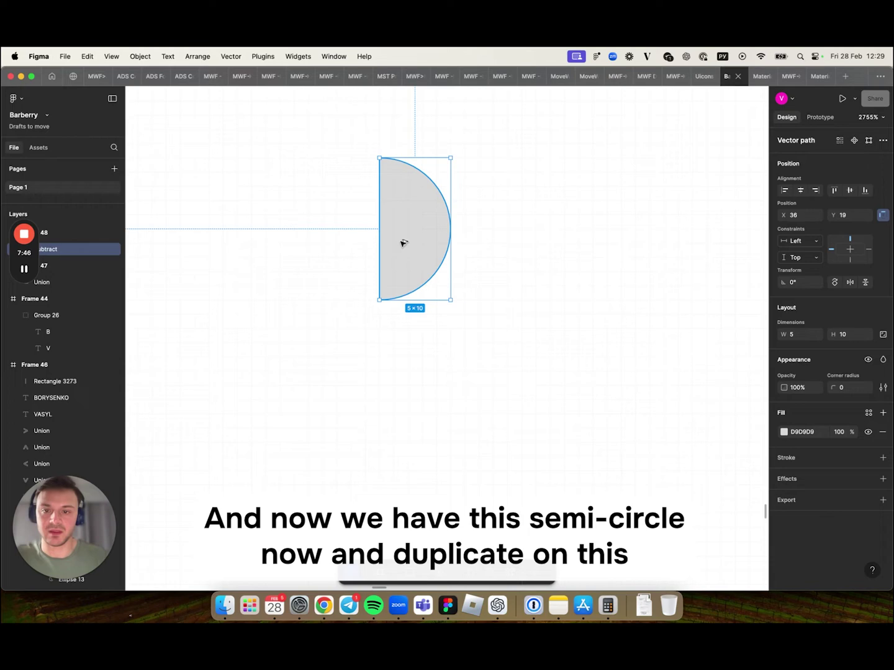
pyautogui.moveTo(402, 243); pyautogui.dragTo(472, 399)
pyautogui.scroll(-2, 400, 365)
pyautogui.click(540, 382)
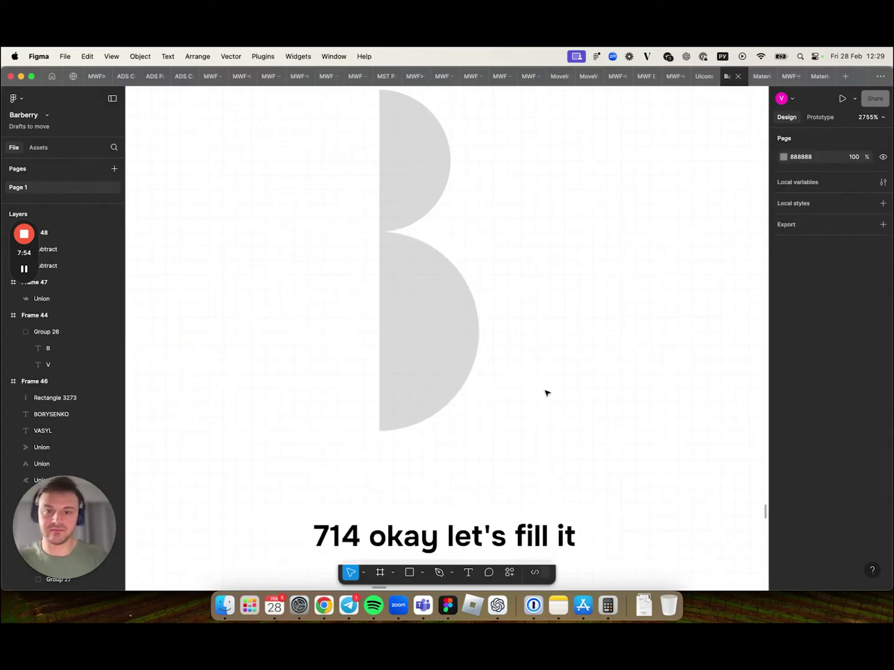
pyautogui.scroll(-5, 546, 392)
# Fill both semicircles with 000000 black and group them as Group 35
pyautogui.moveTo(549, 410); pyautogui.dragTo(444, 281)
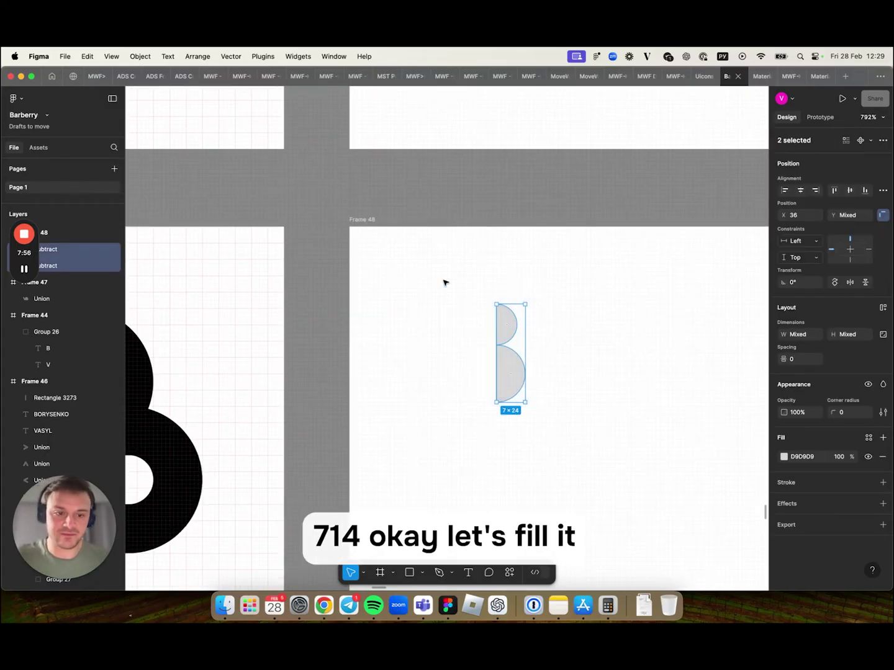
pyautogui.click(784, 457)
pyautogui.write('000000')
pyautogui.press('Return')
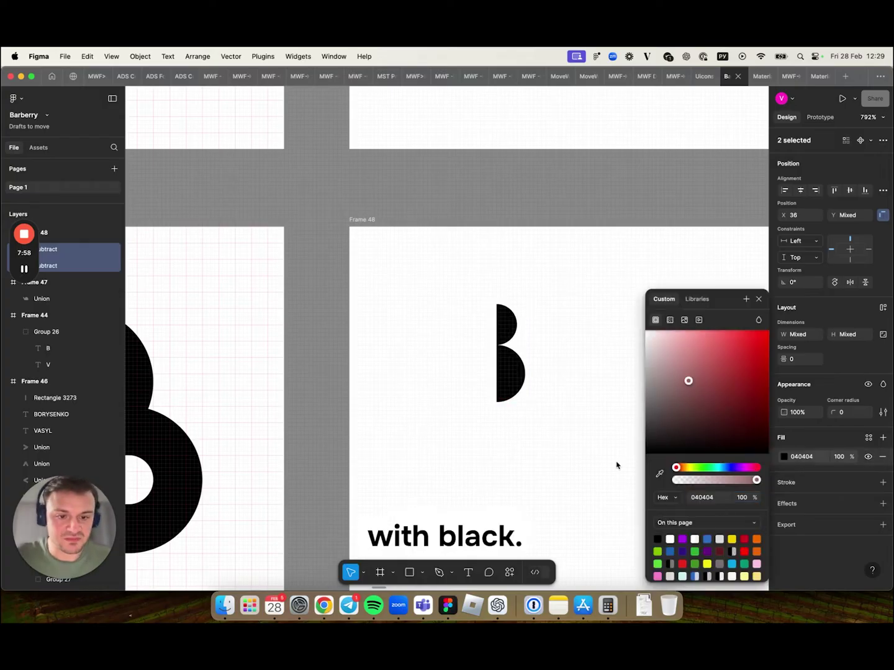
pyautogui.click(567, 457)
pyautogui.moveTo(608, 416); pyautogui.dragTo(459, 304)
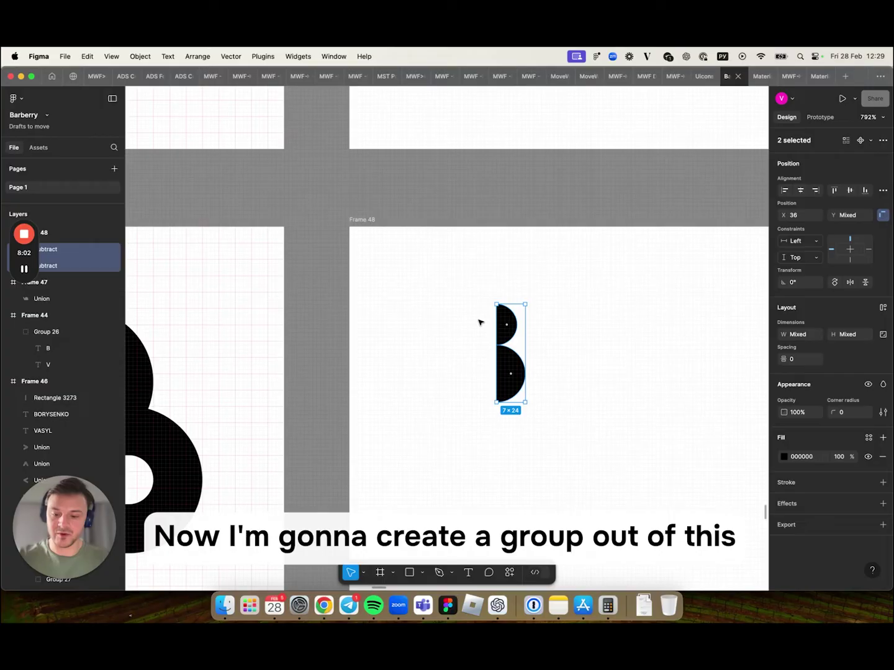
pyautogui.press('super+g')
pyautogui.click(582, 371)
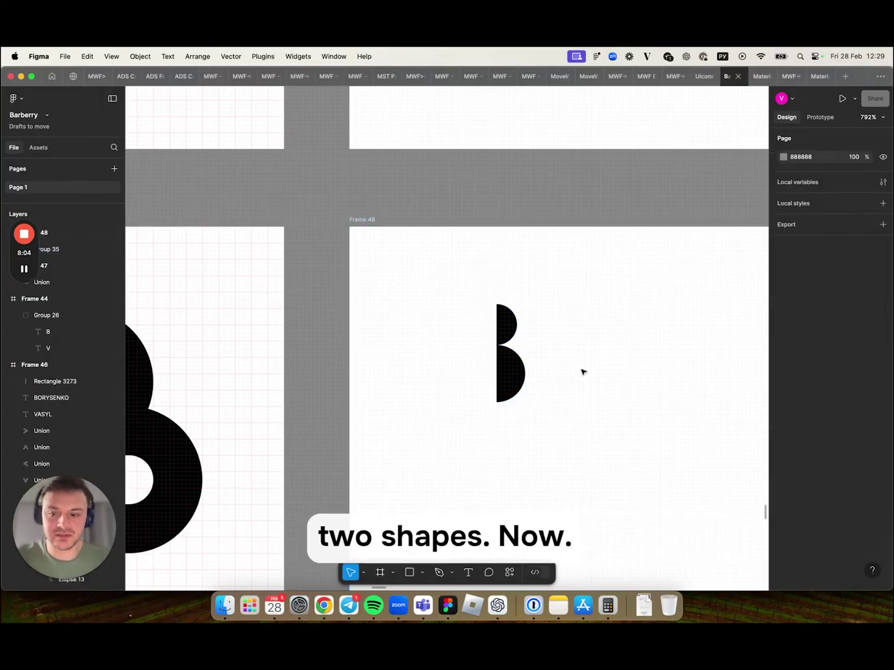
# Copy the B group directly below and group both into one tall half-circle strip
pyautogui.scroll(-2, 558, 354)
pyautogui.click(512, 314)
pyautogui.moveTo(510, 310); pyautogui.dragTo(471, 283)
pyautogui.click(590, 308)
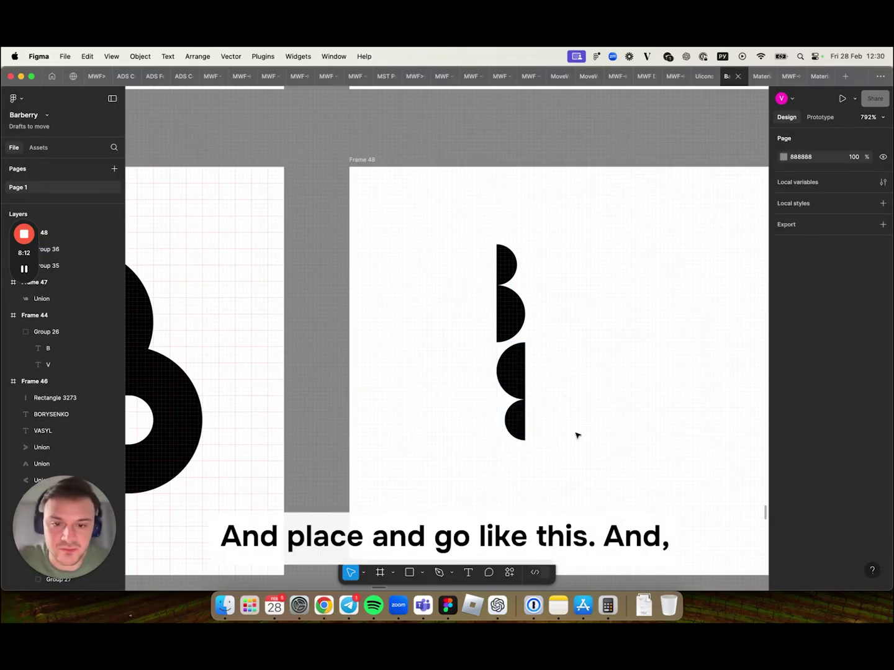
pyautogui.moveTo(578, 450); pyautogui.dragTo(445, 236)
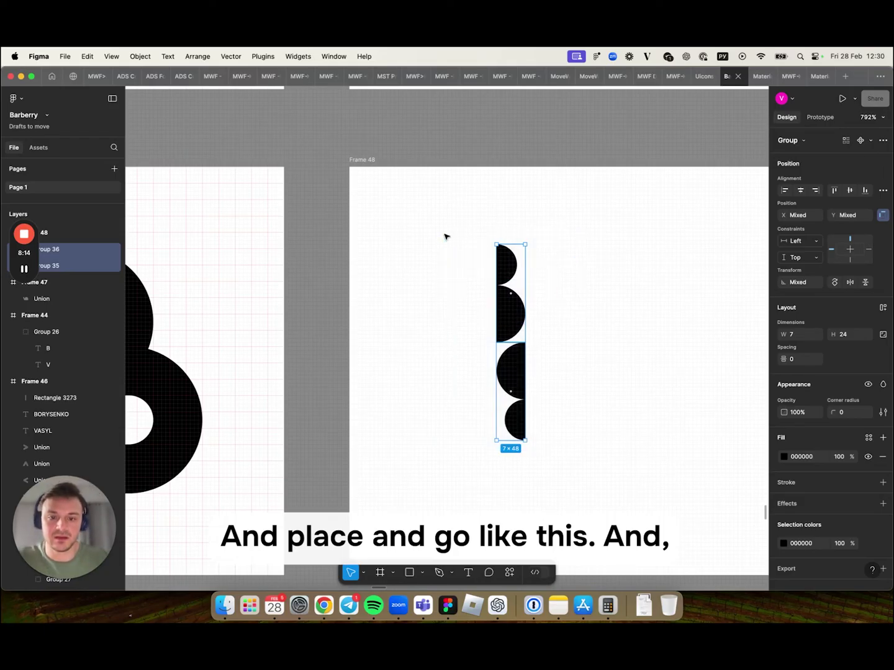
pyautogui.rightClick(507, 318)
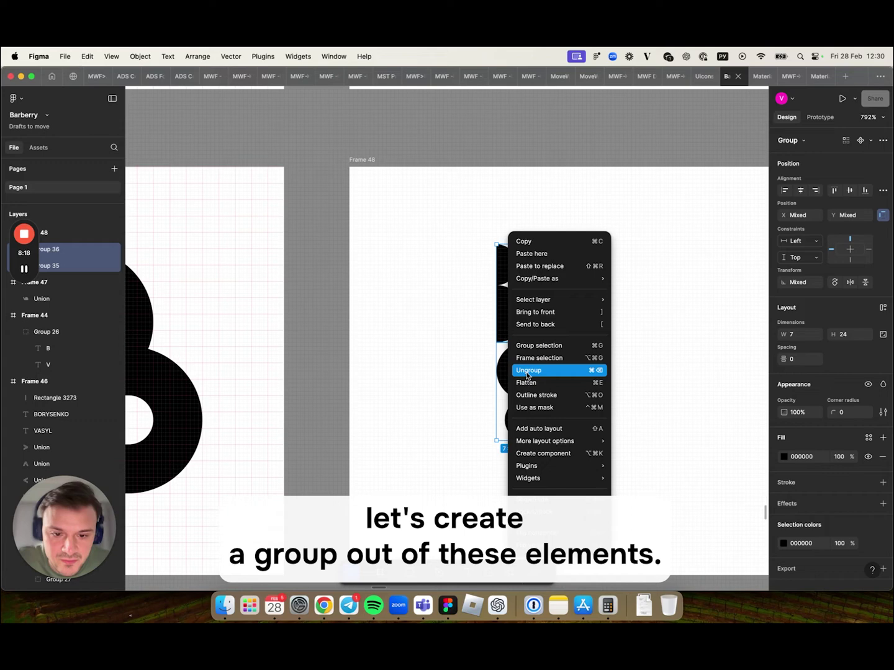
pyautogui.click(582, 471)
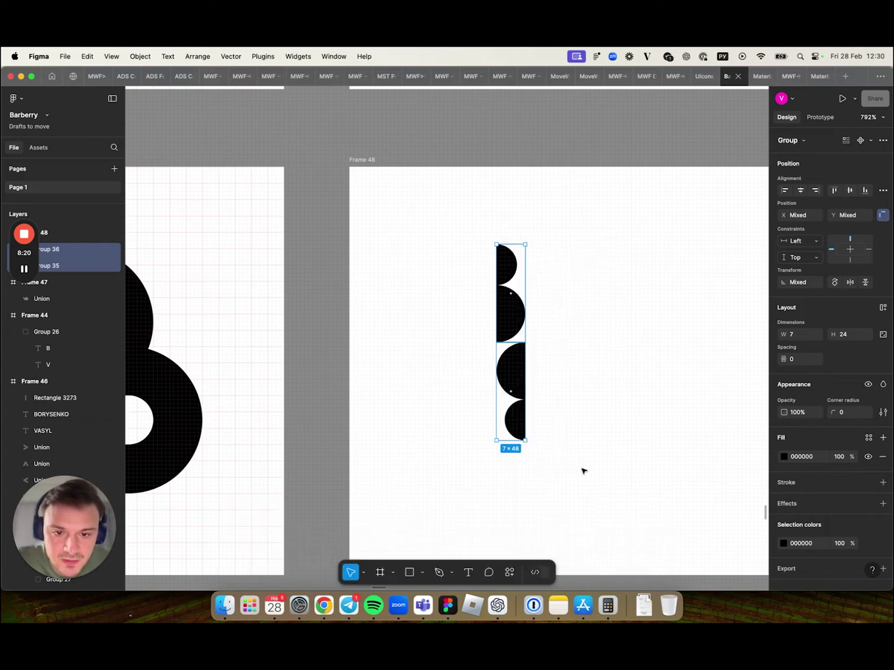
pyautogui.moveTo(581, 467); pyautogui.dragTo(456, 257)
pyautogui.press('super+g')
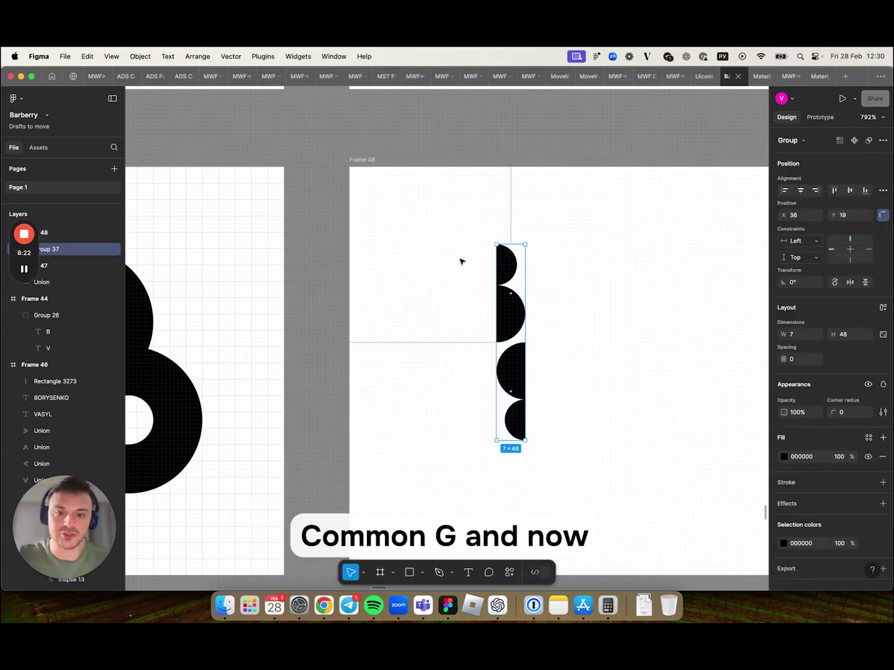
pyautogui.click(625, 317)
pyautogui.click(511, 332)
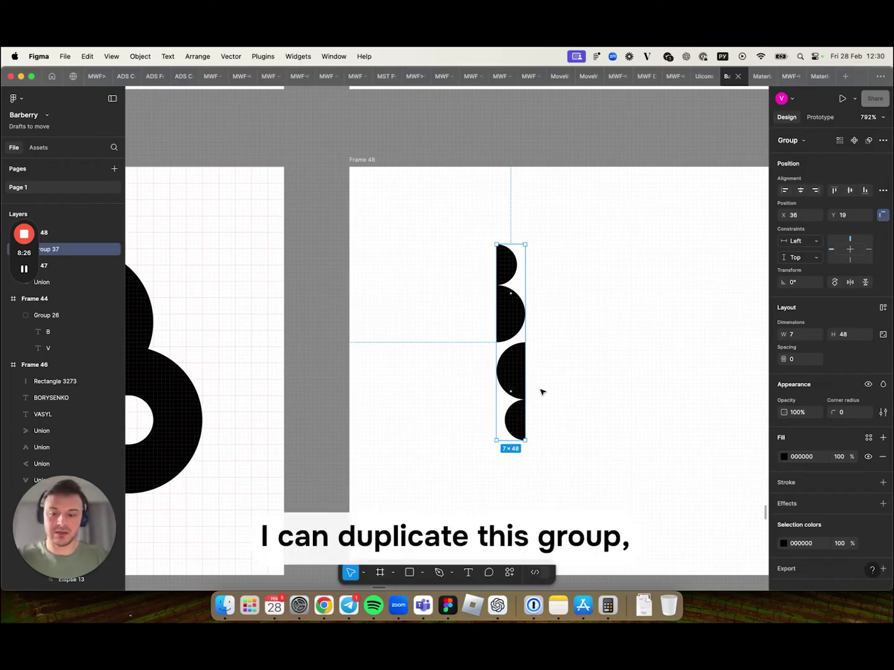
# Duplicate the strip repeatedly, rotating each copy 30°, to form the sunburst wheel
pyautogui.press('super+d')
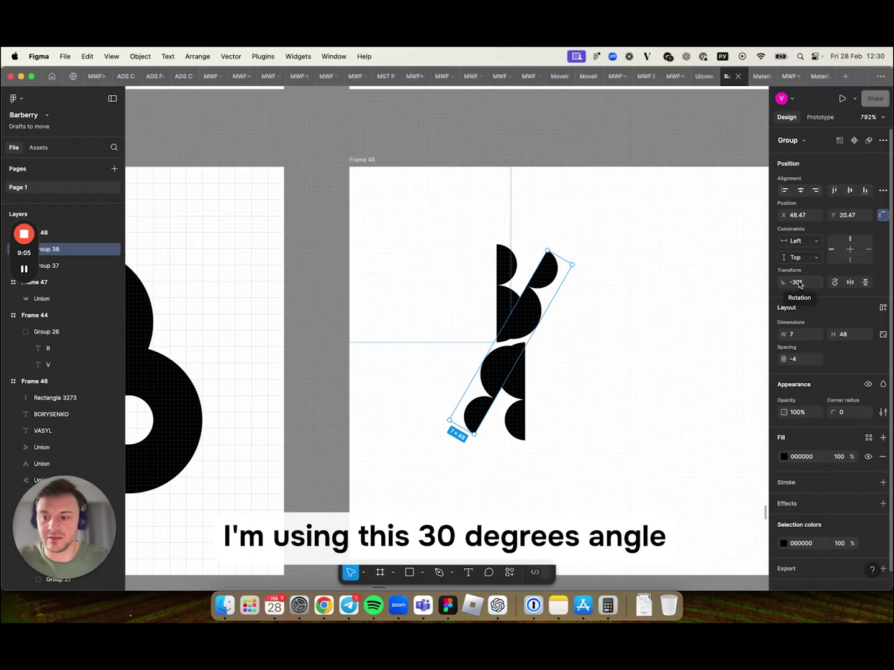
pyautogui.press('super+d')
pyautogui.press('super+d')
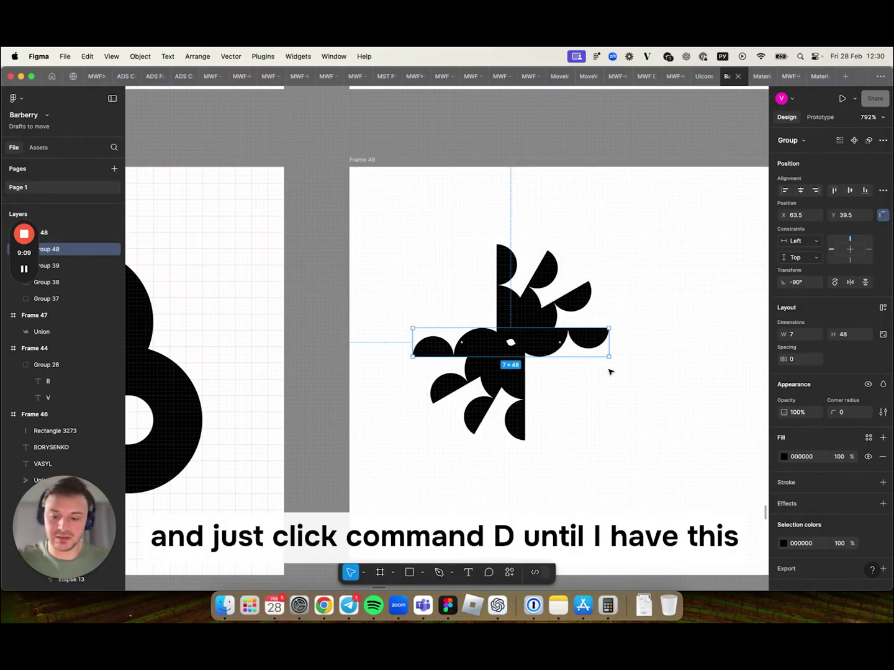
pyautogui.press('super+d')
pyautogui.press('super+d')
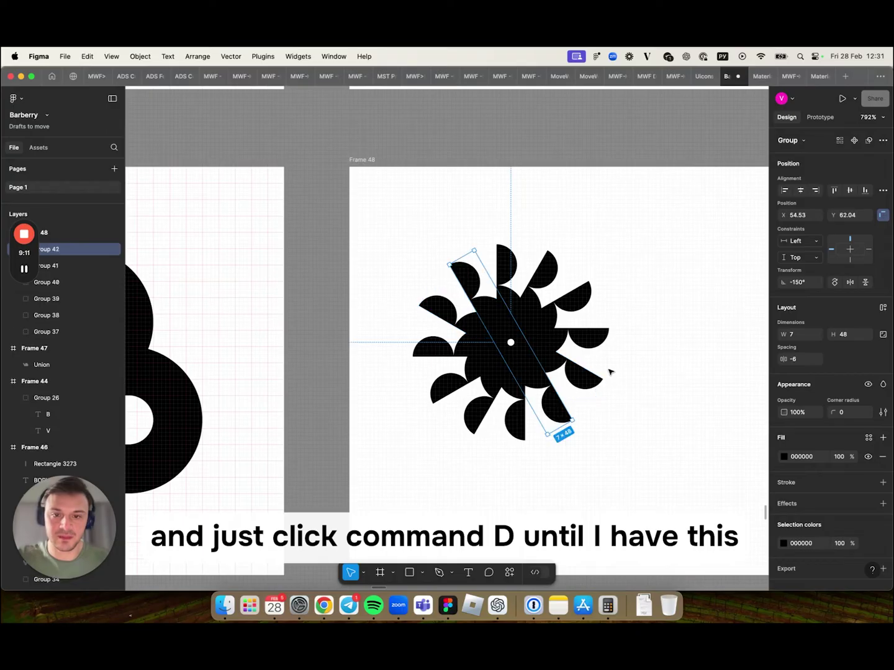
pyautogui.click(636, 411)
pyautogui.moveTo(649, 461); pyautogui.dragTo(345, 237)
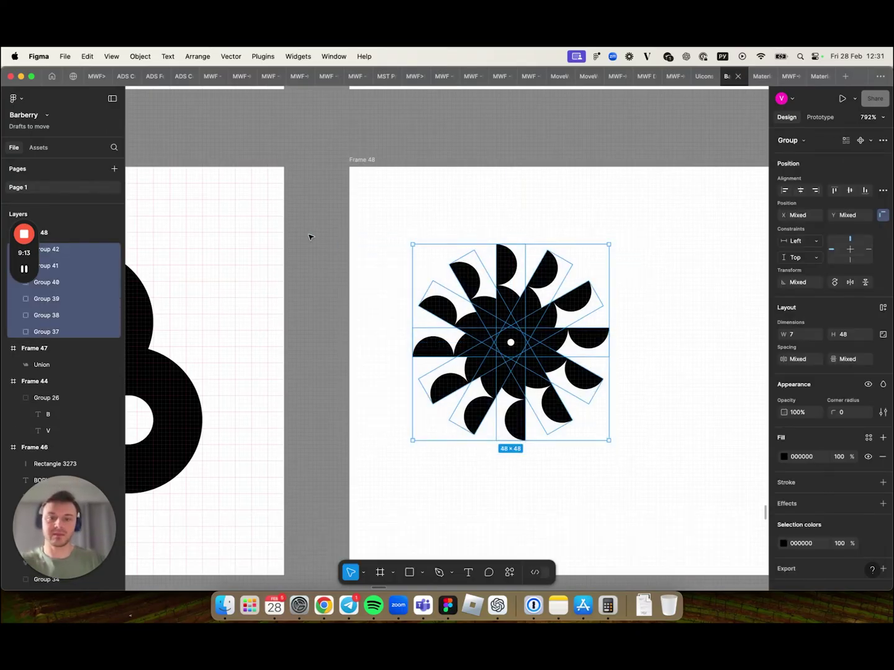
pyautogui.click(310, 236)
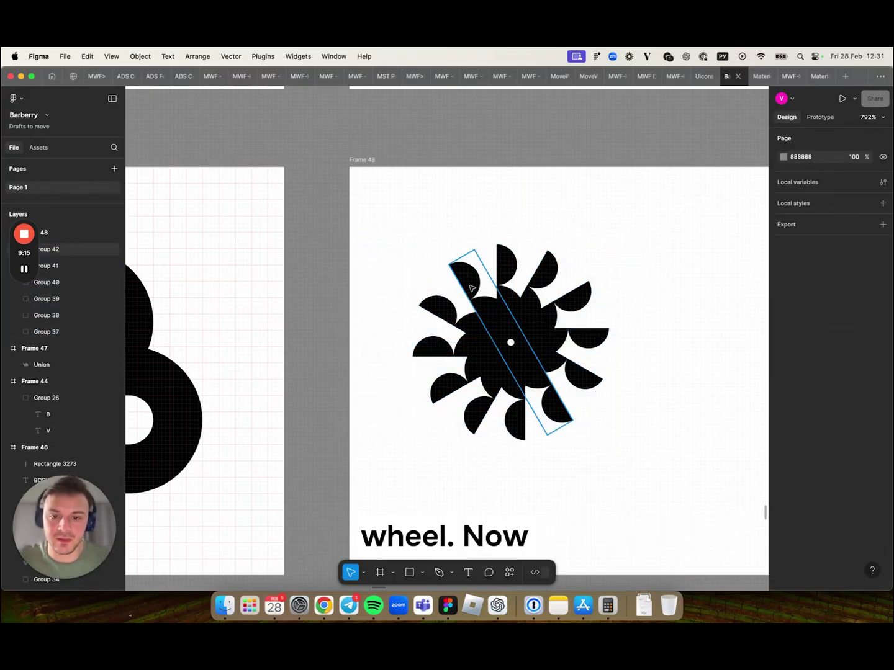
# Pan around Frame 48 to inspect the finished sunburst wheel and the divider line beside it
pyautogui.scroll(10, 472, 288)
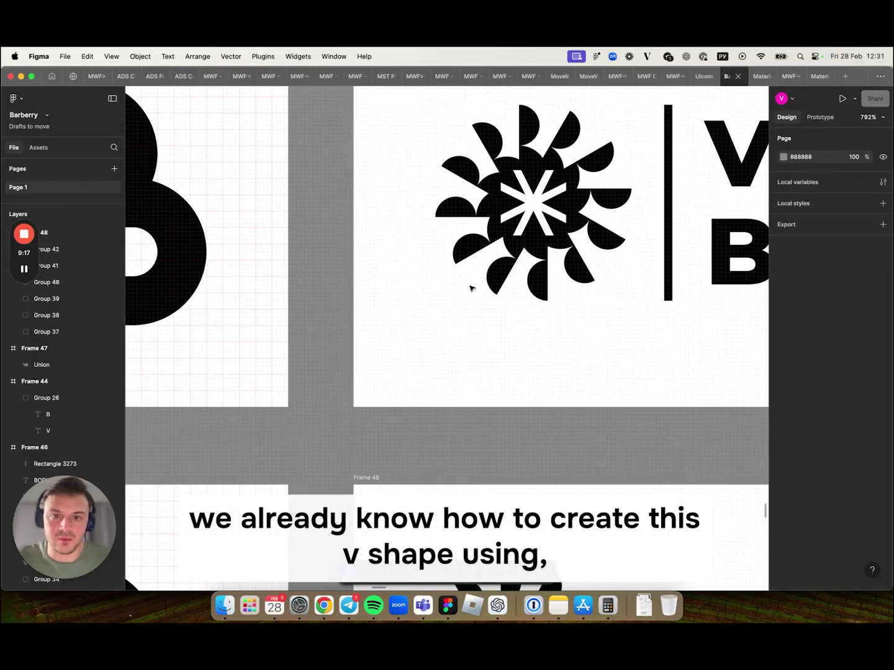
pyautogui.scroll(-3, 472, 288)
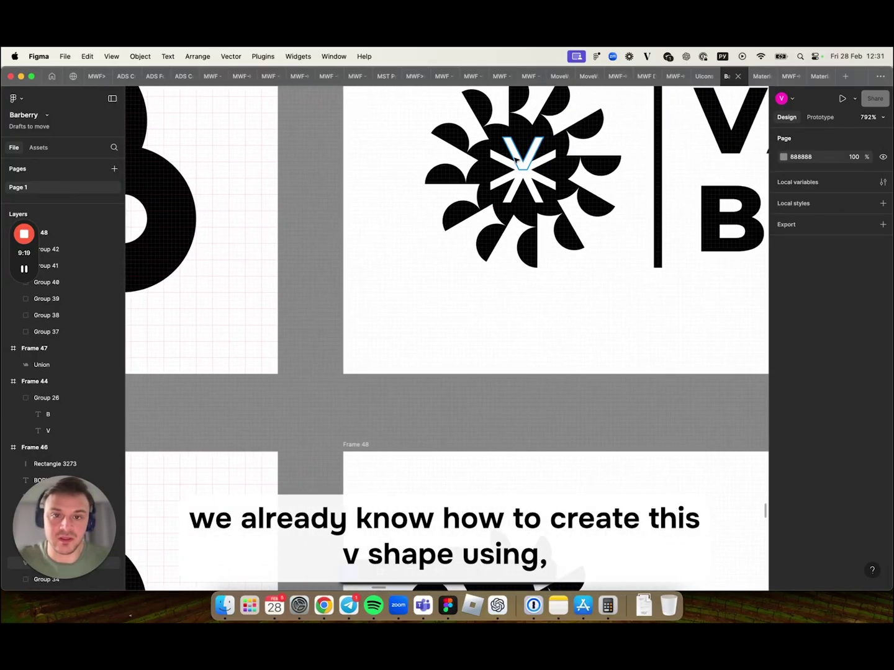
pyautogui.hscroll(-3, 506, 165)
pyautogui.hscroll(3, 504, 167)
pyautogui.scroll(-3, 505, 169)
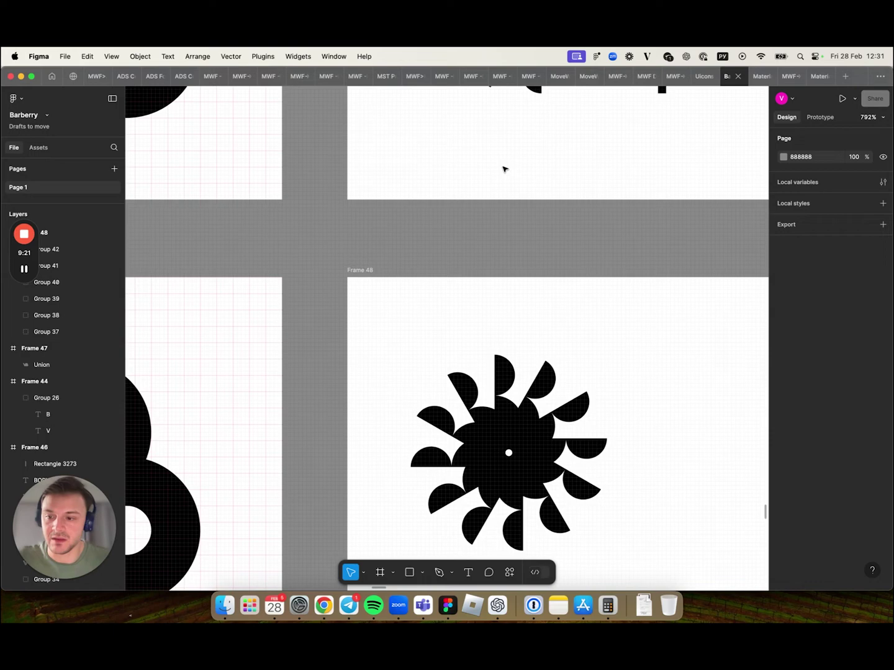
pyautogui.scroll(4, 505, 169)
pyautogui.hscroll(3, 503, 174)
pyautogui.scroll(5, 499, 183)
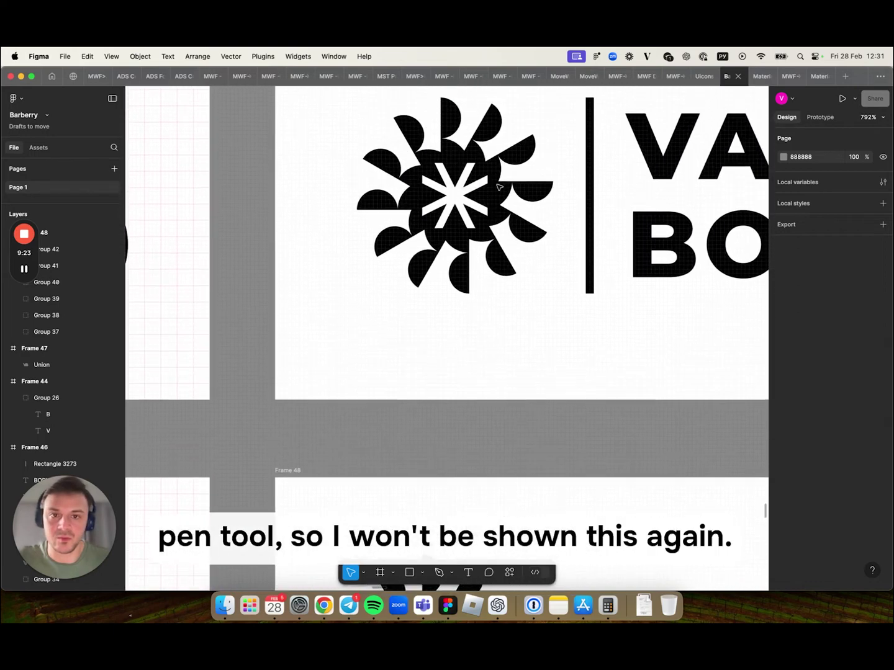
pyautogui.scroll(2, 499, 187)
pyautogui.scroll(-5, 496, 188)
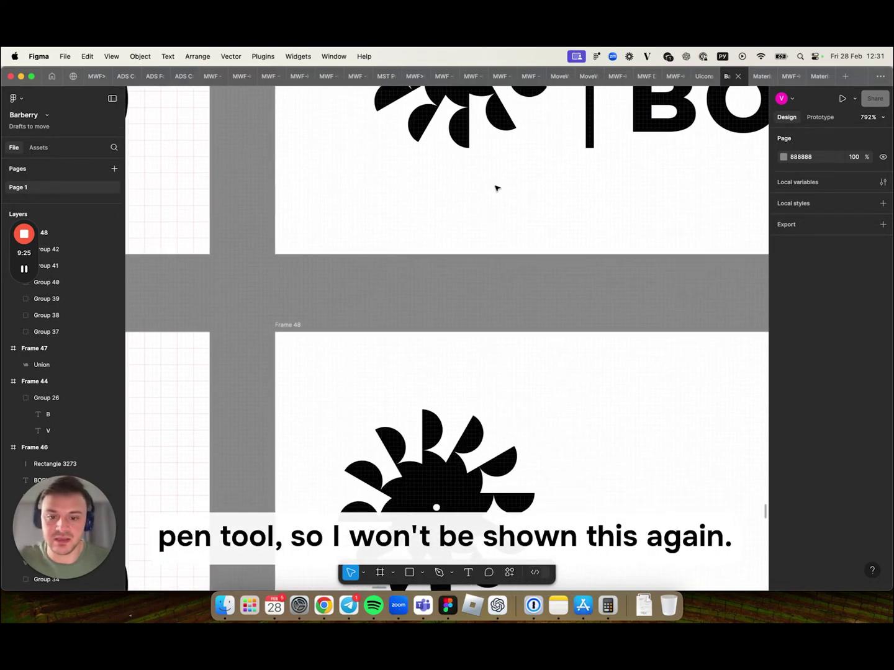
pyautogui.scroll(4, 496, 187)
pyautogui.scroll(-1, 496, 187)
pyautogui.scroll(2, 494, 187)
pyautogui.hscroll(1, 488, 188)
pyautogui.scroll(-4, 487, 187)
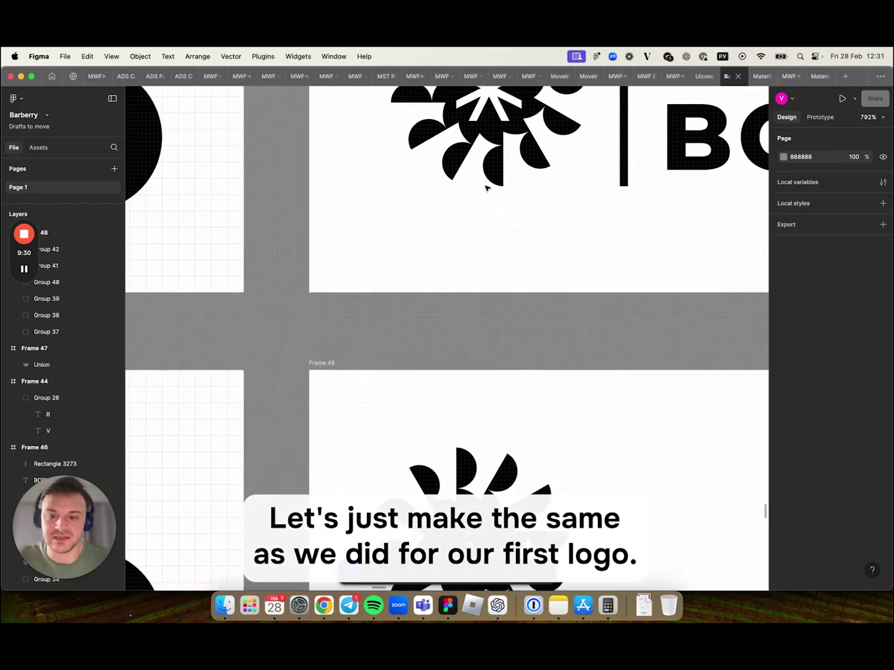
pyautogui.hscroll(-3, 496, 193)
pyautogui.scroll(-3, 503, 198)
pyautogui.scroll(-4, 501, 195)
pyautogui.hscroll(3, 502, 196)
pyautogui.hscroll(-2, 502, 196)
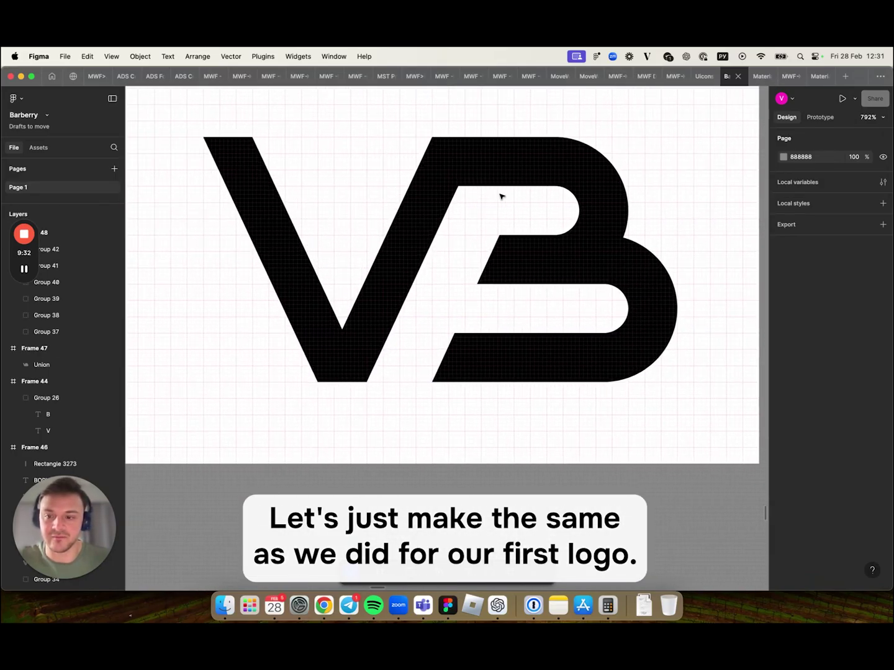
pyautogui.click(23, 270)
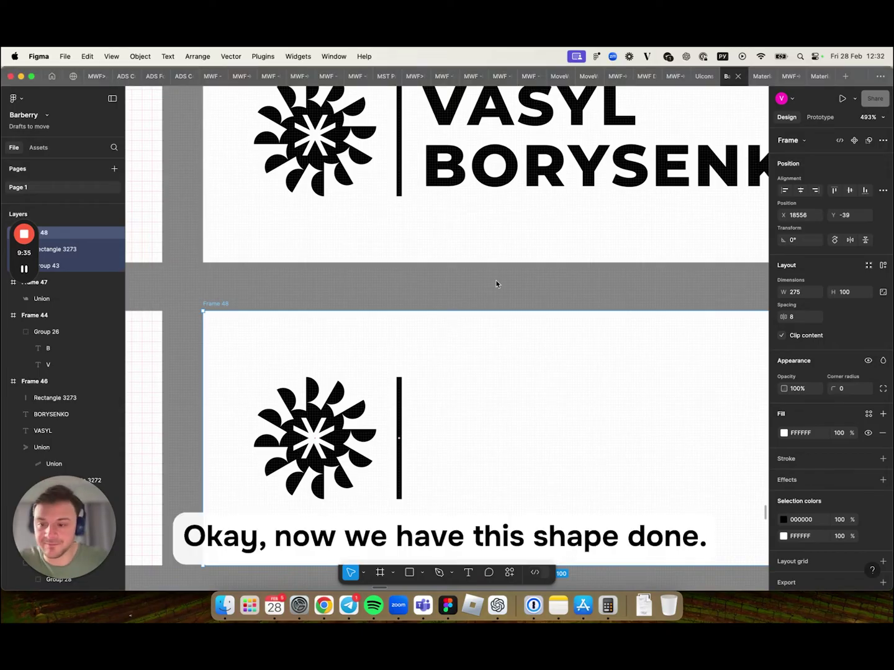
pyautogui.scroll(-1, 496, 282)
pyautogui.click(365, 511)
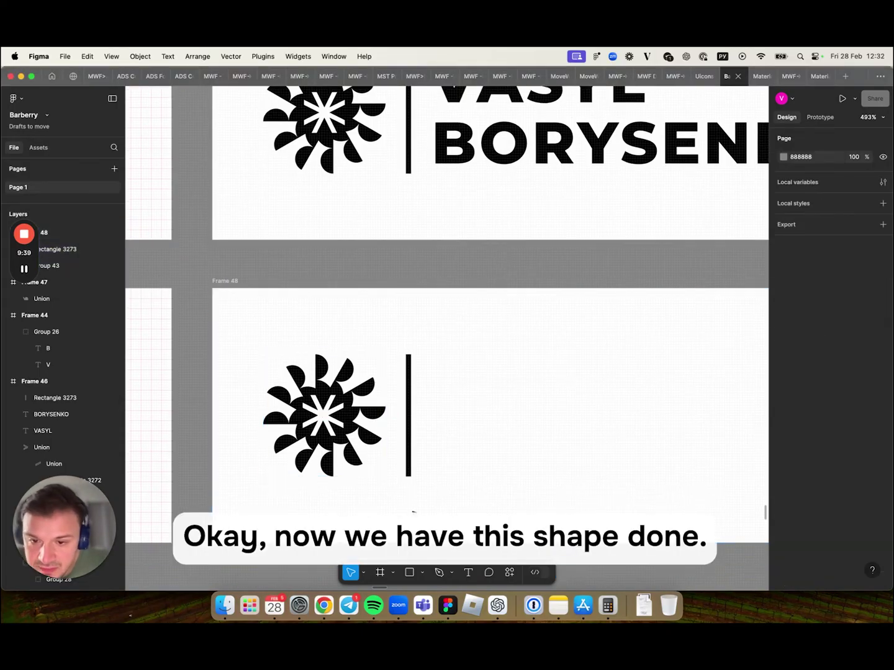
pyautogui.scroll(3, 428, 484)
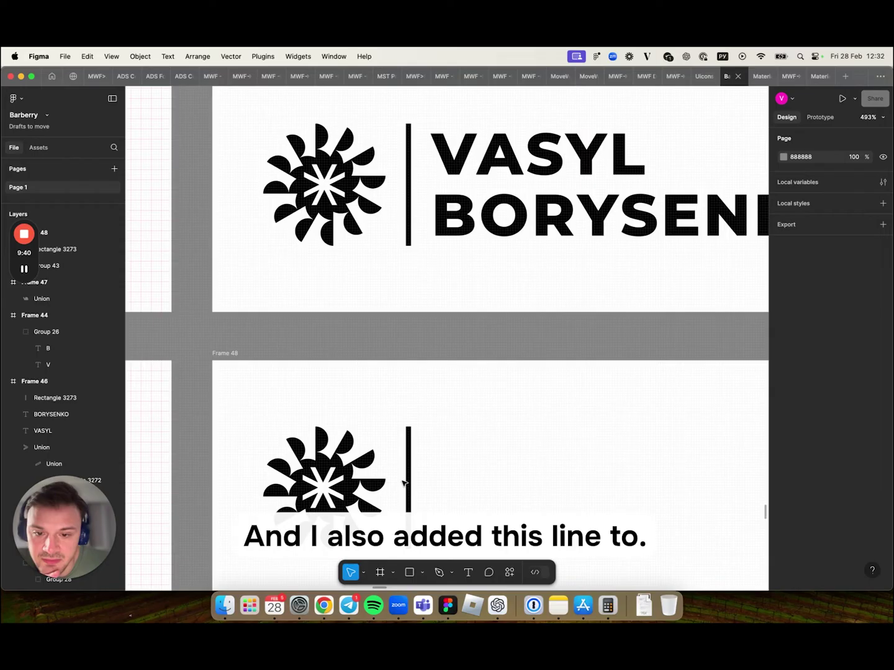
pyautogui.scroll(-1, 478, 473)
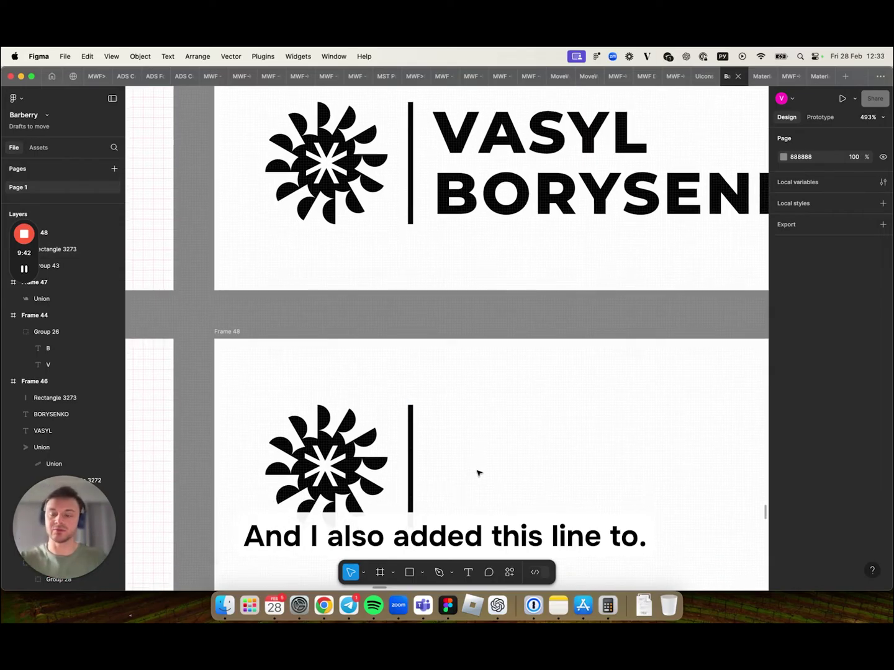
pyautogui.scroll(-1, 478, 473)
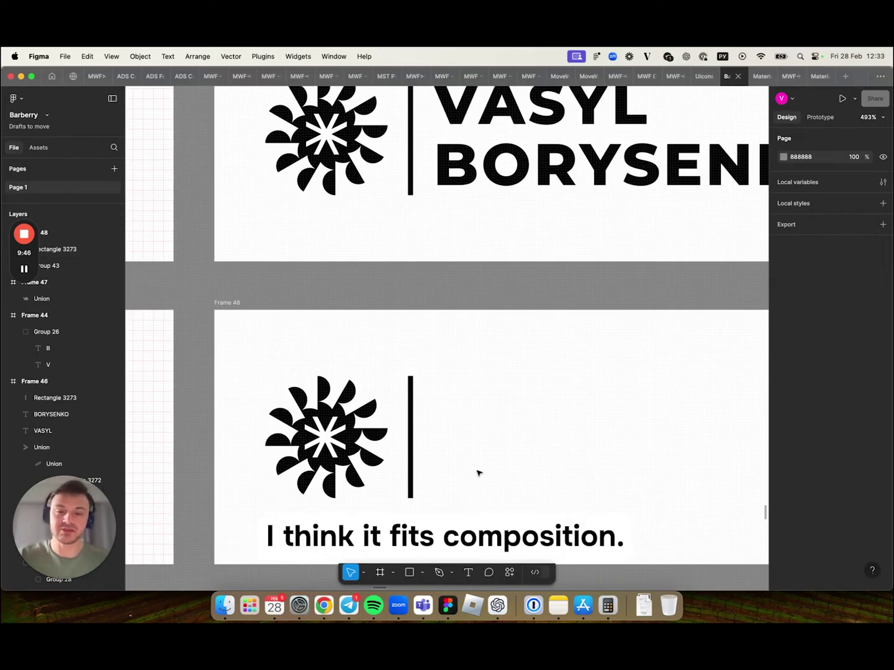
pyautogui.scroll(3, 477, 473)
pyautogui.scroll(-3, 477, 472)
pyautogui.scroll(1, 477, 473)
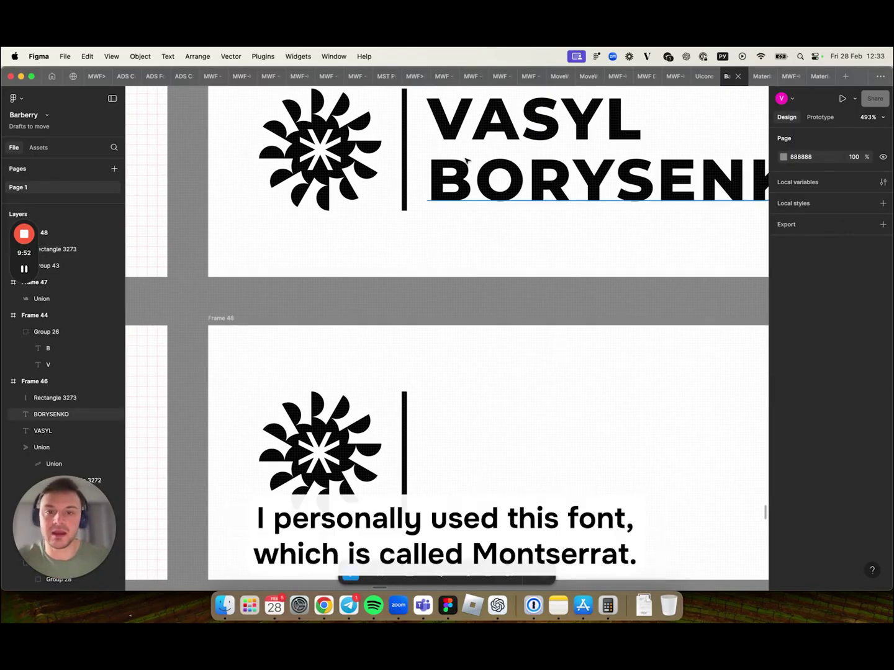
# Deselect the VASYL wordmark text and pan across to Frame 44's serif BV monogram
pyautogui.click(466, 131)
pyautogui.scroll(5, 509, 199)
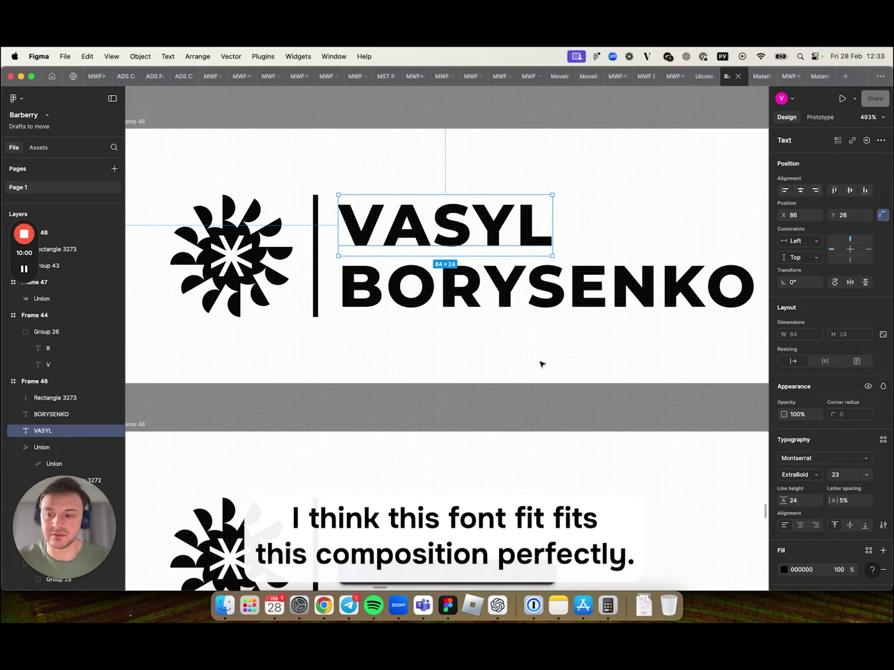
pyautogui.hscroll(-3, 539, 362)
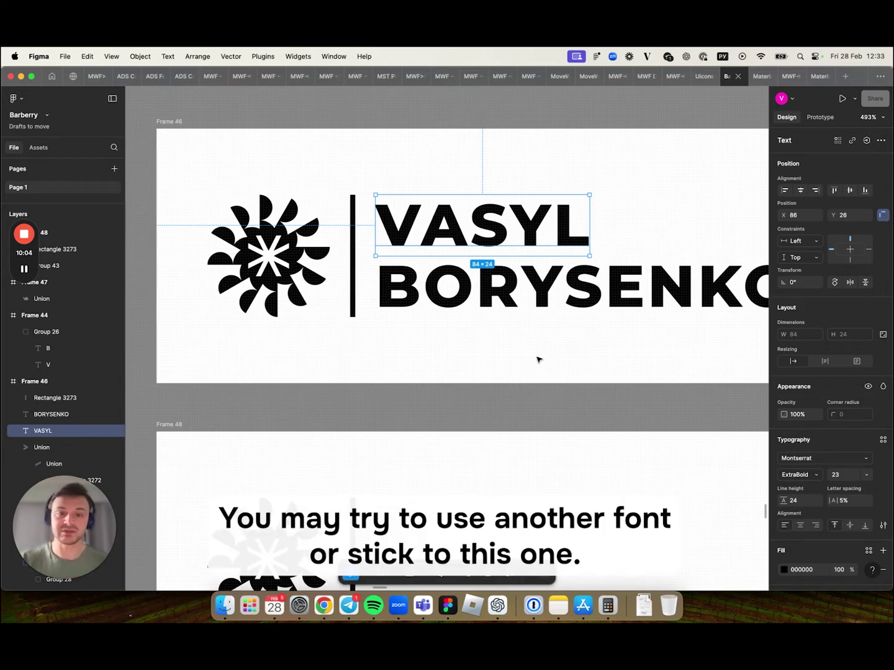
pyautogui.scroll(-5, 537, 359)
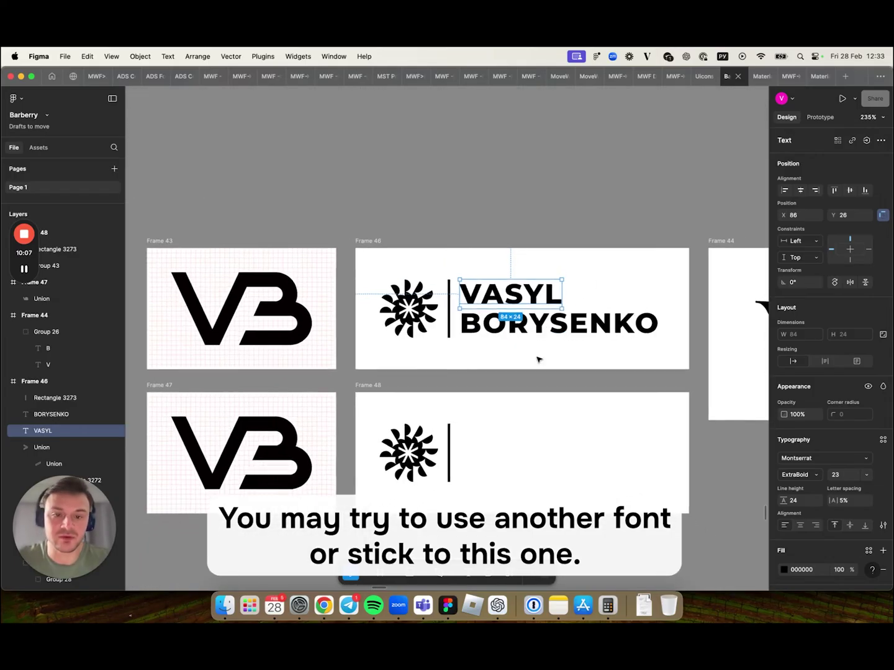
pyautogui.click(537, 360)
pyautogui.scroll(3, 538, 360)
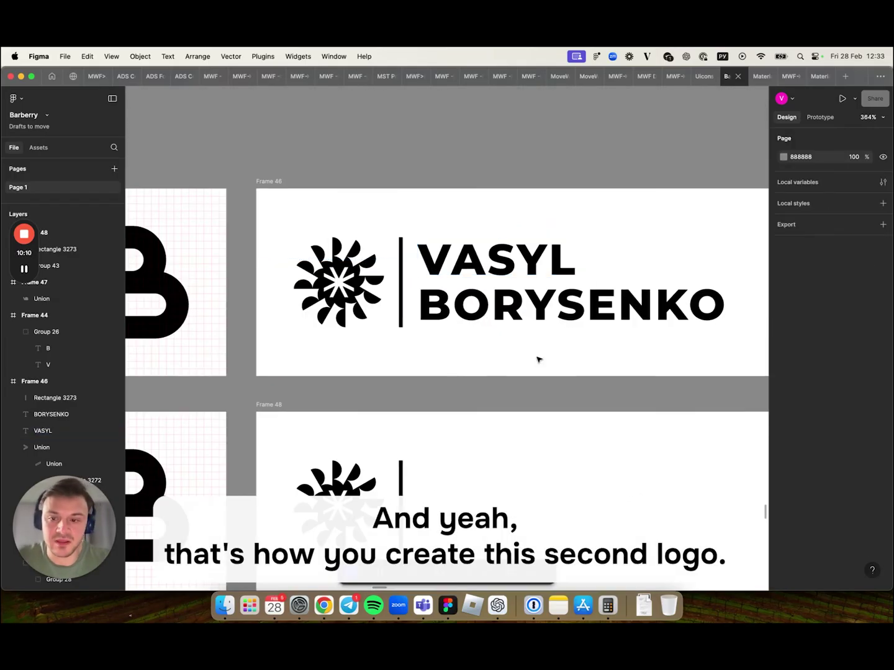
pyautogui.hscroll(3, 538, 360)
pyautogui.scroll(2, 538, 360)
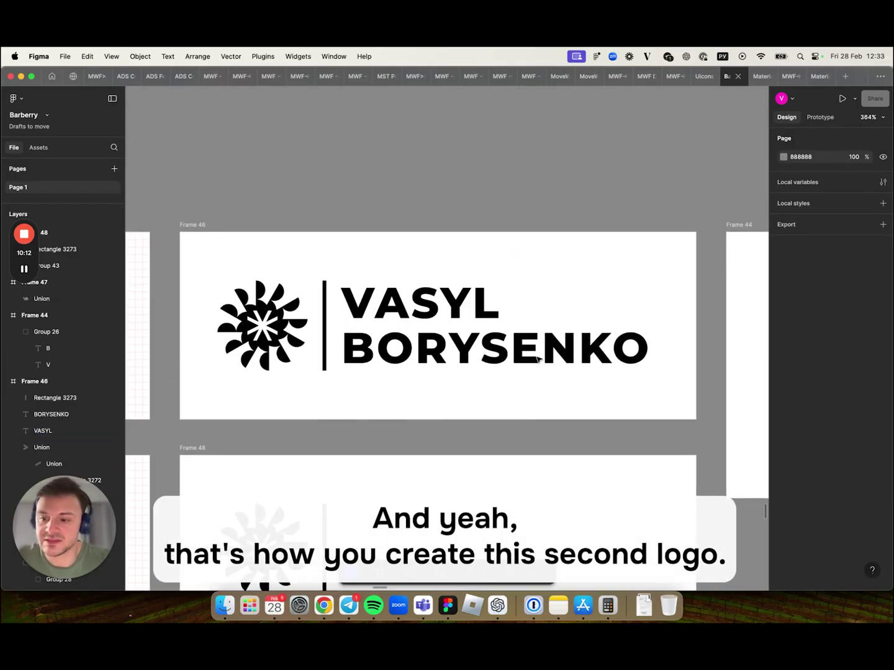
pyautogui.hscroll(7, 537, 360)
pyautogui.scroll(-3, 538, 360)
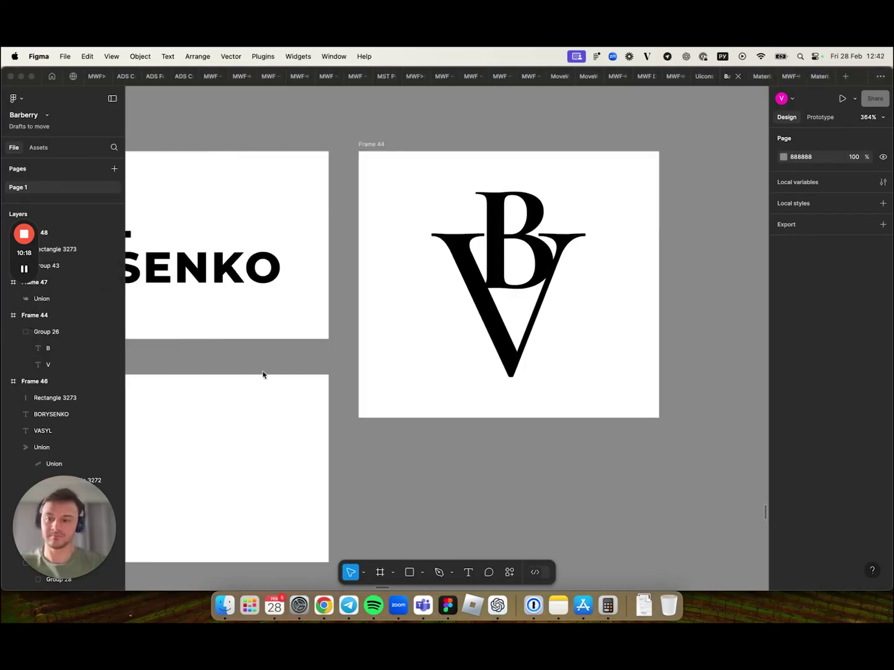
# Switch from Figma to Chrome's Google Fonts page filtered to Serif — Old Style
pyautogui.click(431, 419)
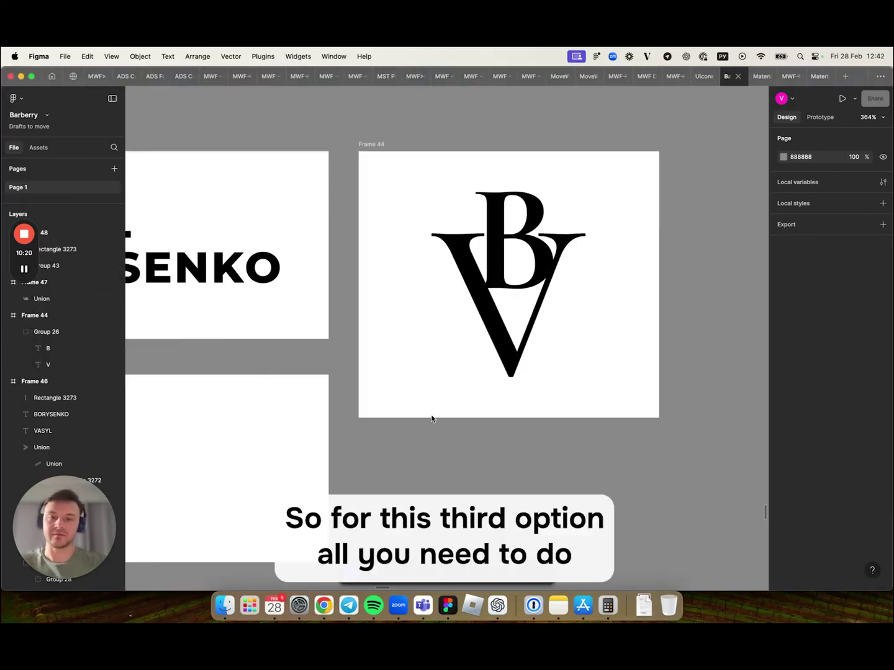
pyautogui.scroll(1, 431, 418)
pyautogui.hscroll(1, 432, 418)
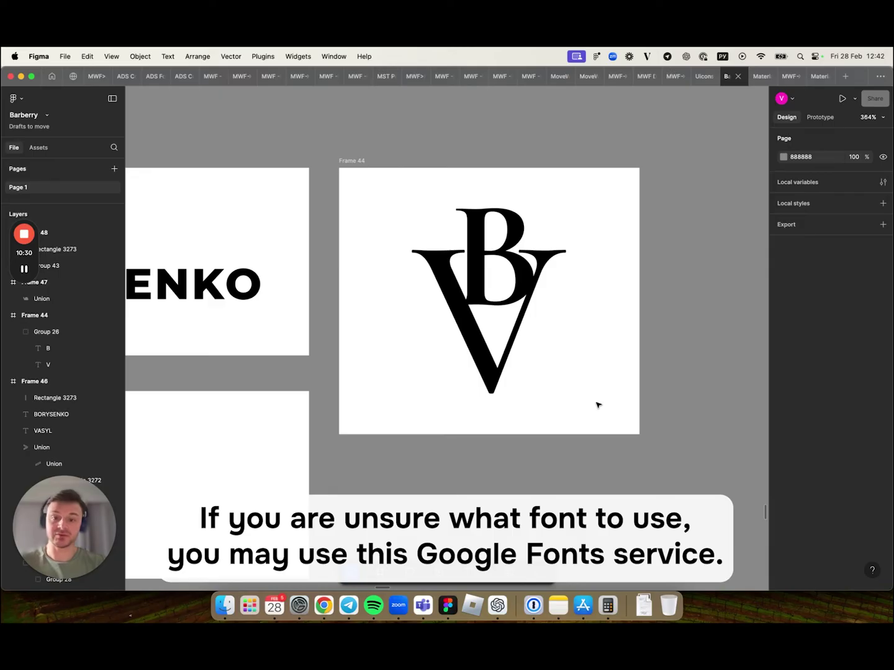
pyautogui.press('super+Tab')
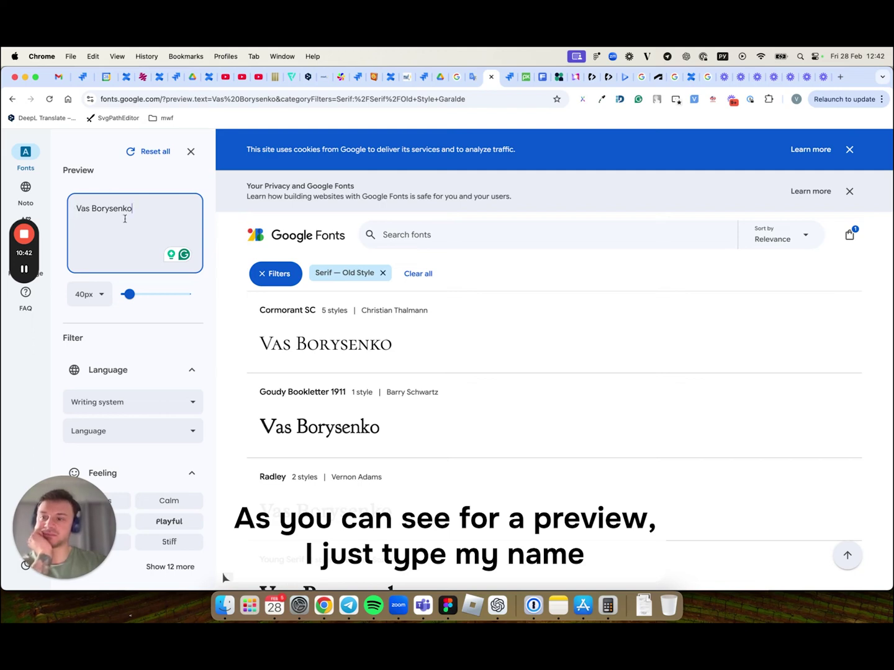
pyautogui.scroll(-10, 163, 219)
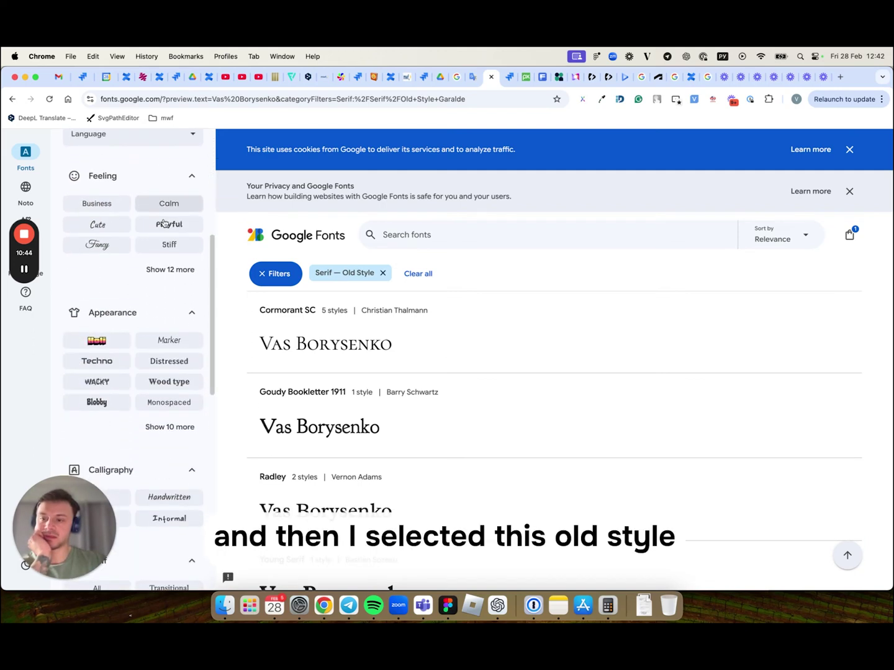
pyautogui.scroll(-5, 164, 219)
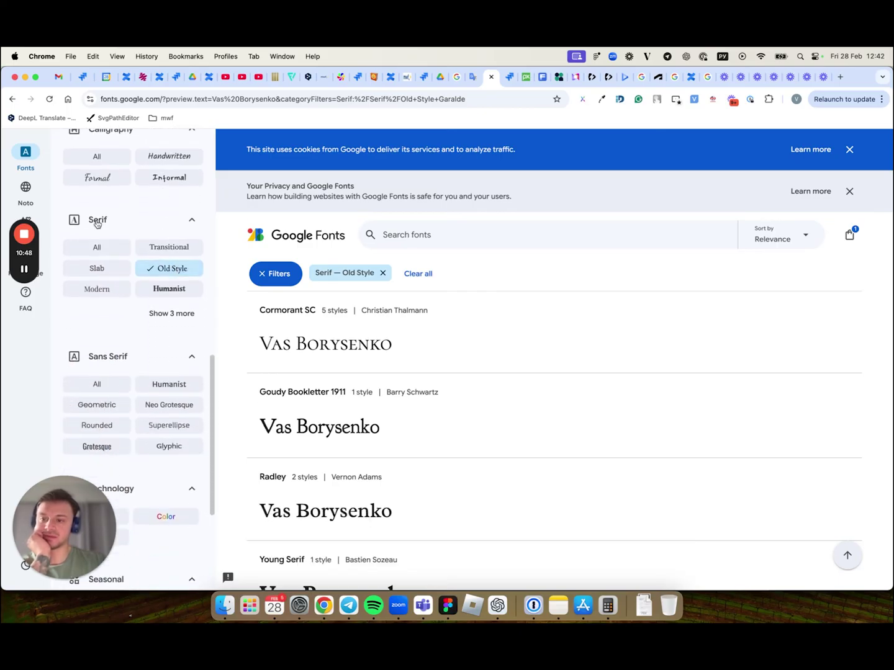
pyautogui.scroll(-5, 143, 249)
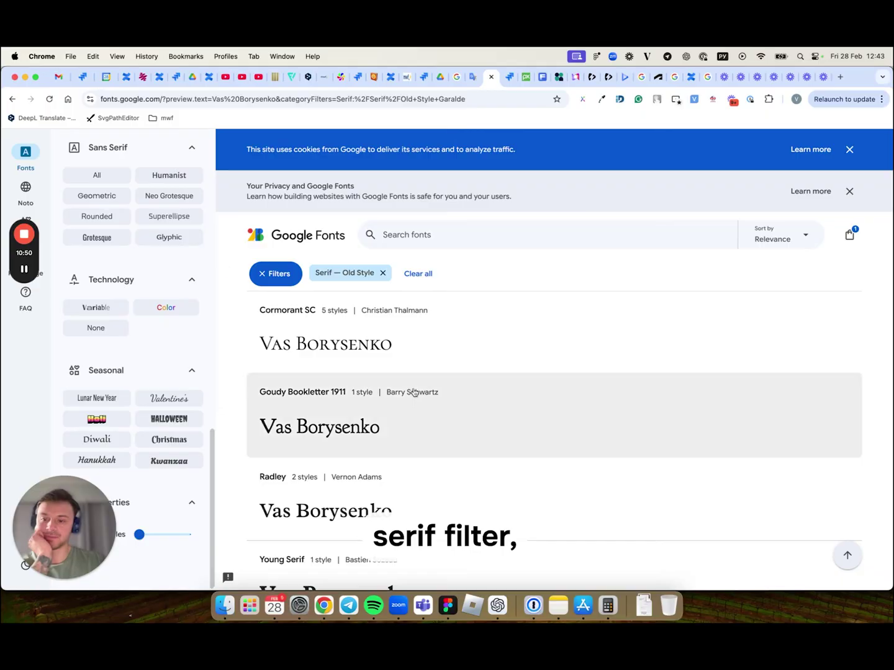
pyautogui.scroll(3, 429, 363)
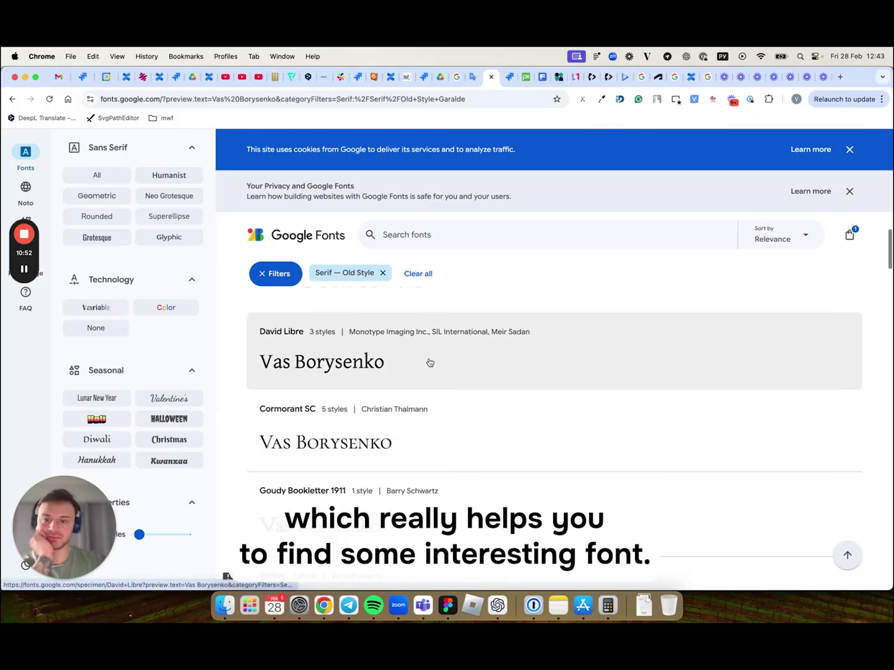
pyautogui.scroll(-2, 430, 362)
pyautogui.scroll(-2, 429, 362)
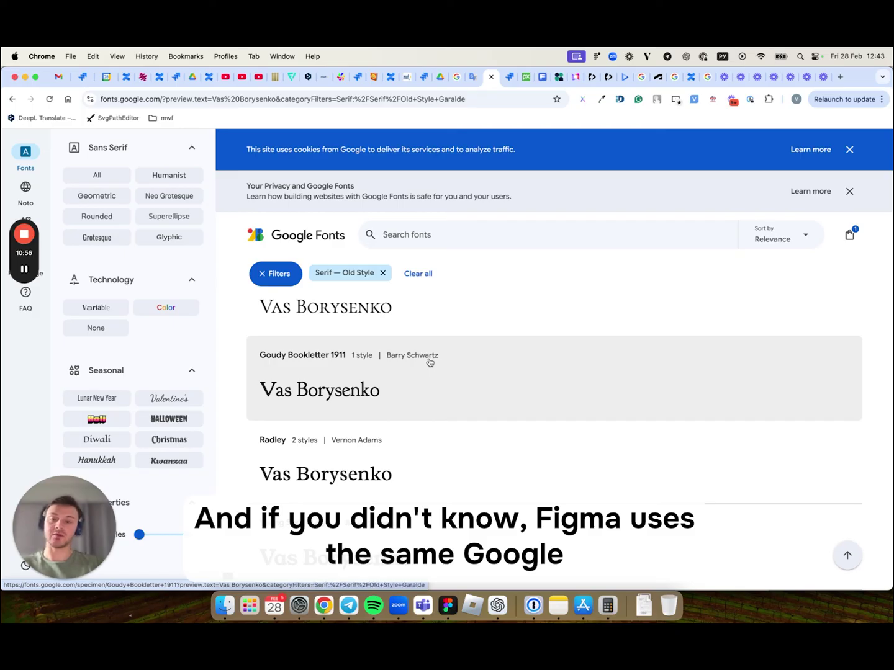
pyautogui.scroll(1, 430, 363)
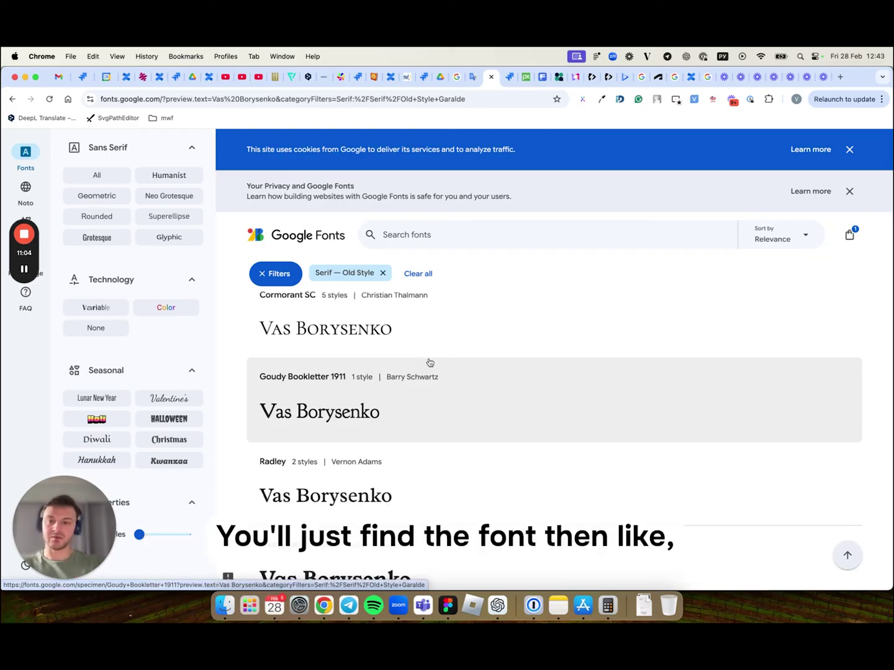
pyautogui.scroll(-3, 430, 362)
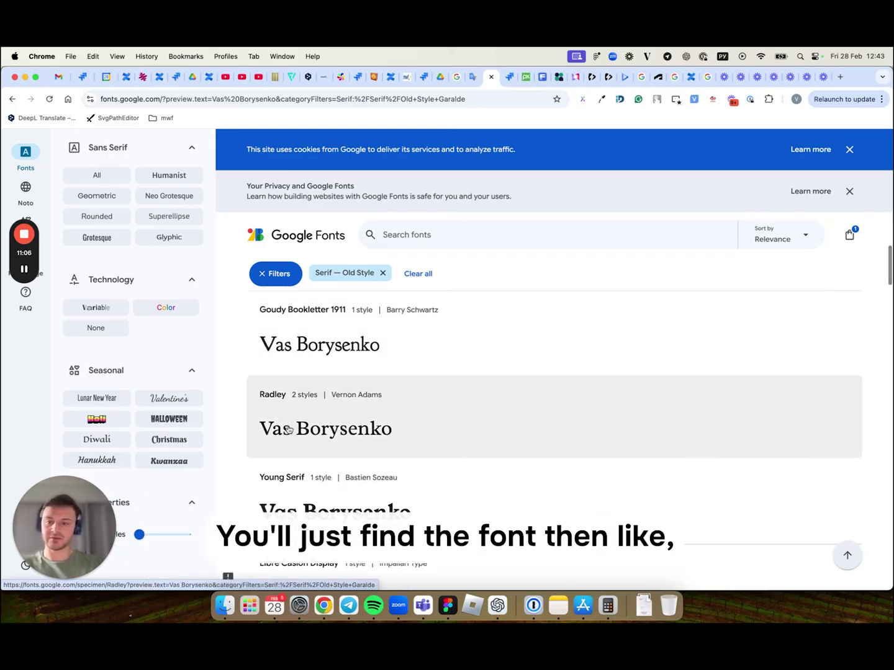
# Back in Figma, inspect the BV monogram's B letter to check its font
pyautogui.press('super+Tab')
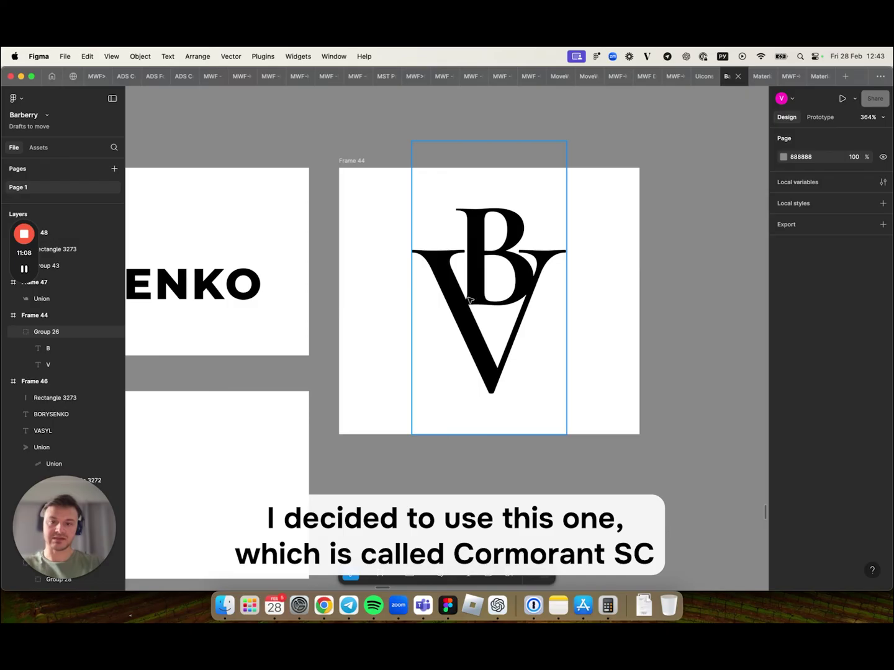
pyautogui.click(470, 299)
pyautogui.doubleClick(497, 260)
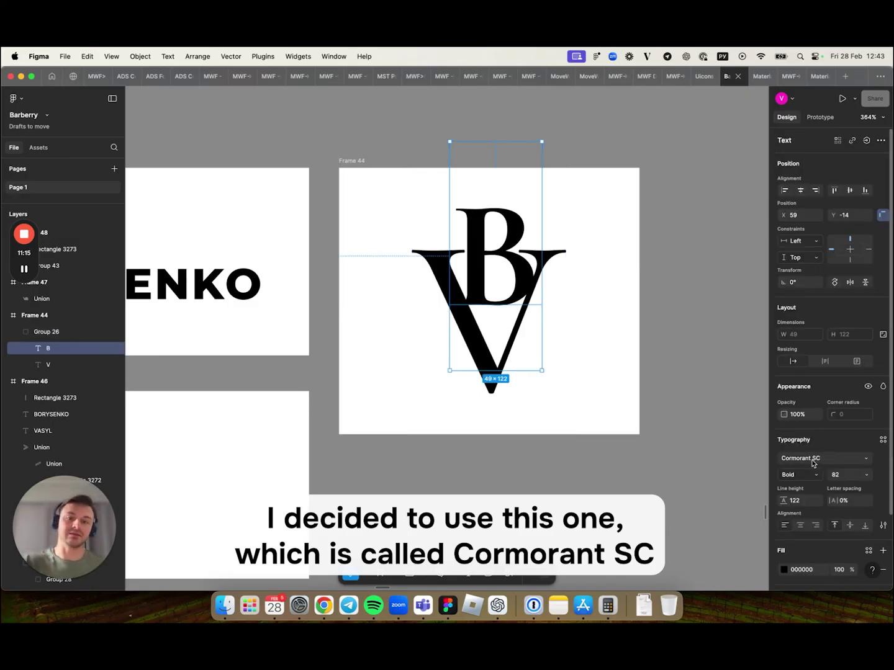
pyautogui.moveTo(600, 402); pyautogui.dragTo(557, 406)
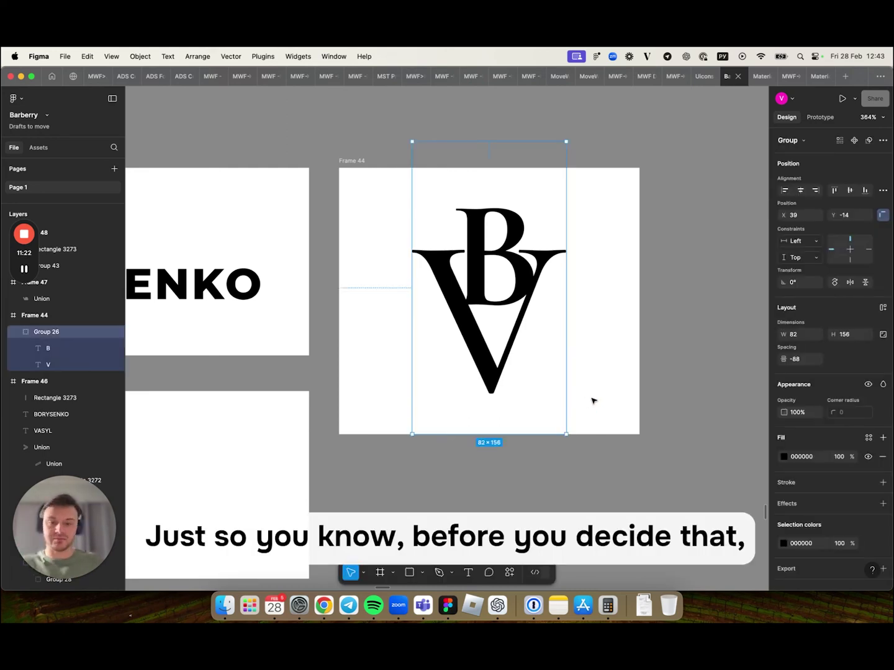
pyautogui.click(634, 407)
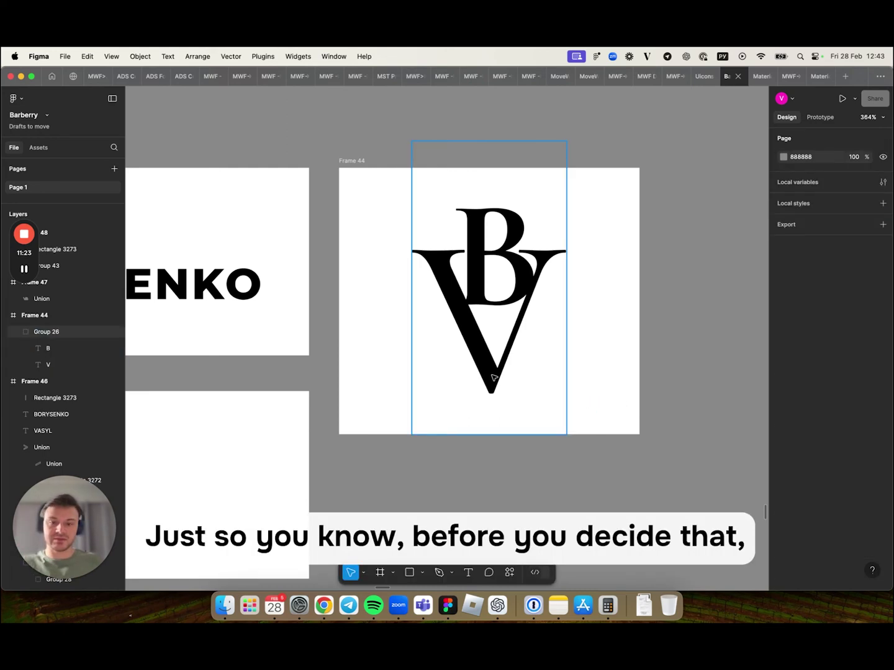
# Duplicate Frame 44 as Frame 49, placed below the original
pyautogui.click(360, 162)
pyautogui.moveTo(361, 162); pyautogui.dragTo(375, 463)
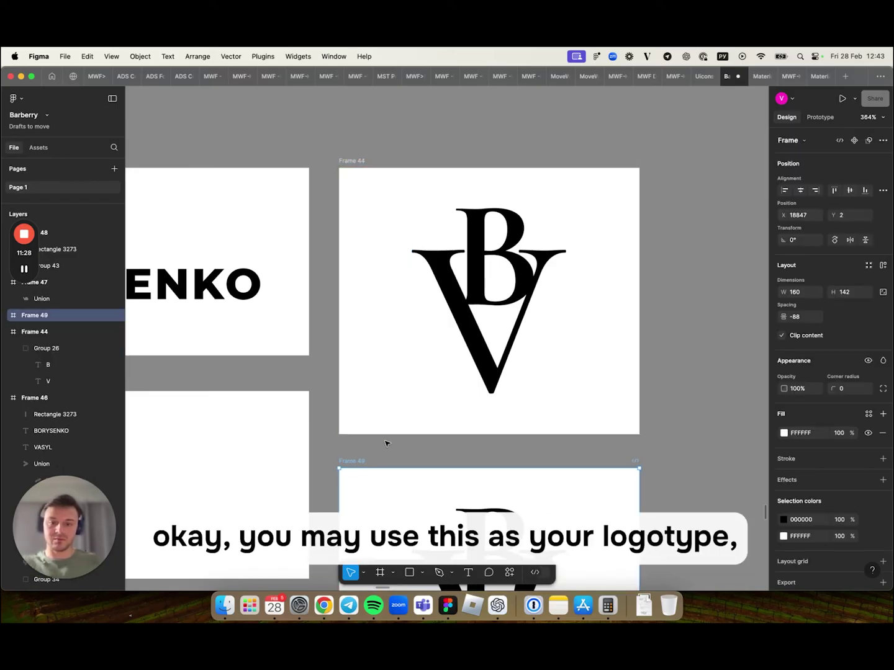
pyautogui.click(387, 440)
pyautogui.scroll(-5, 387, 443)
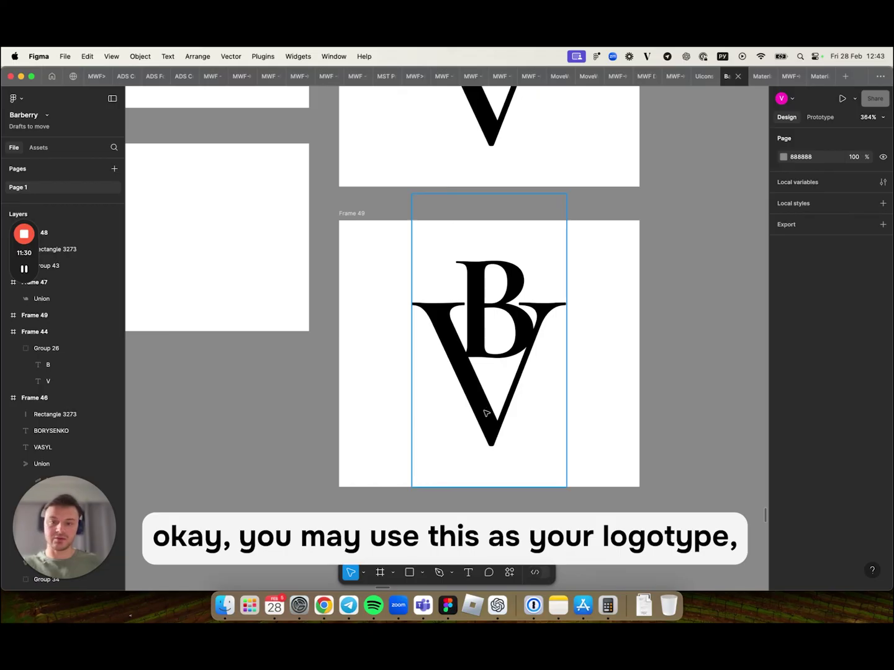
# Outline Frame 49's B and V letters and merge them into one Union shape
pyautogui.moveTo(640, 444); pyautogui.dragTo(414, 294)
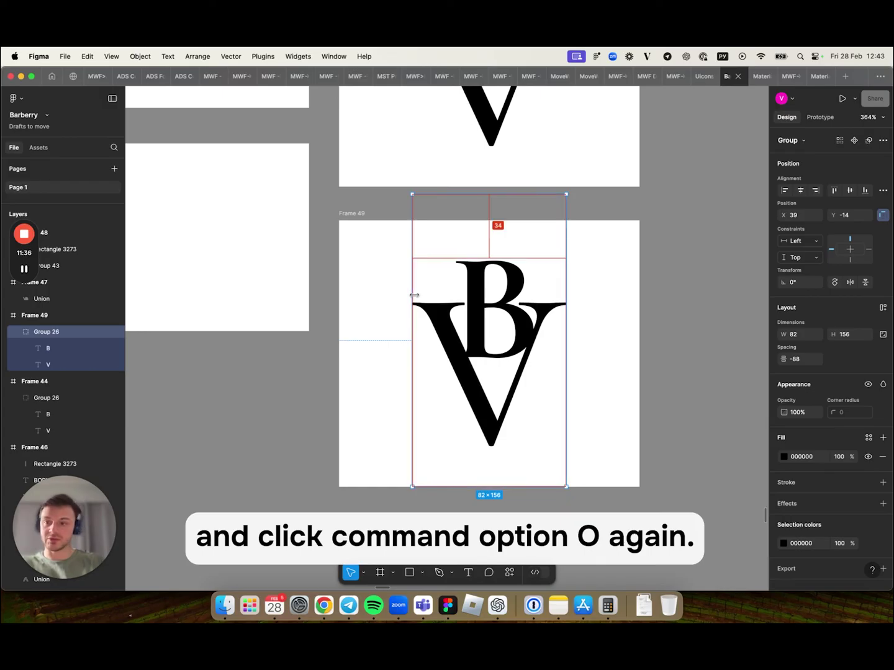
pyautogui.press('super+alt+o')
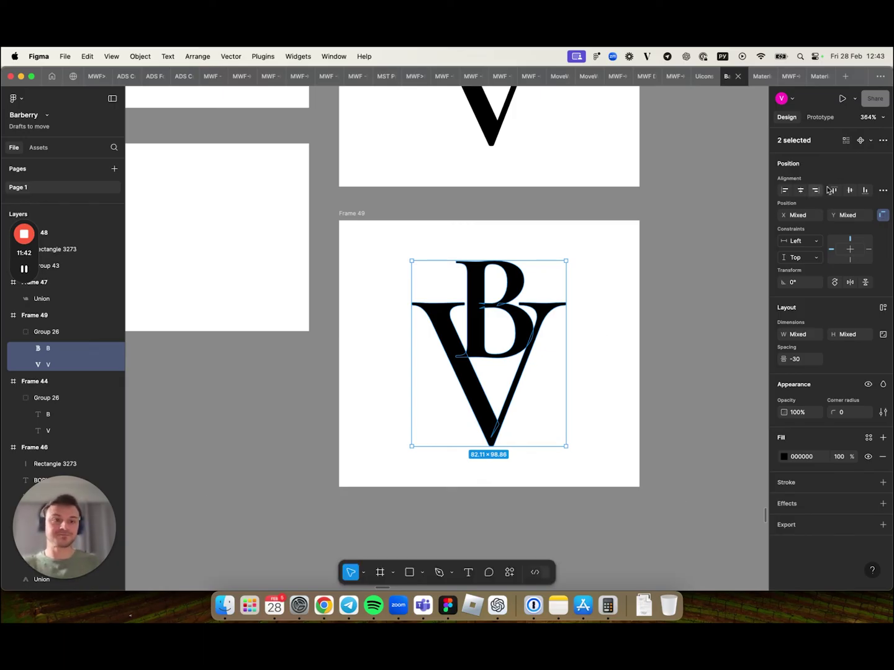
pyautogui.click(882, 141)
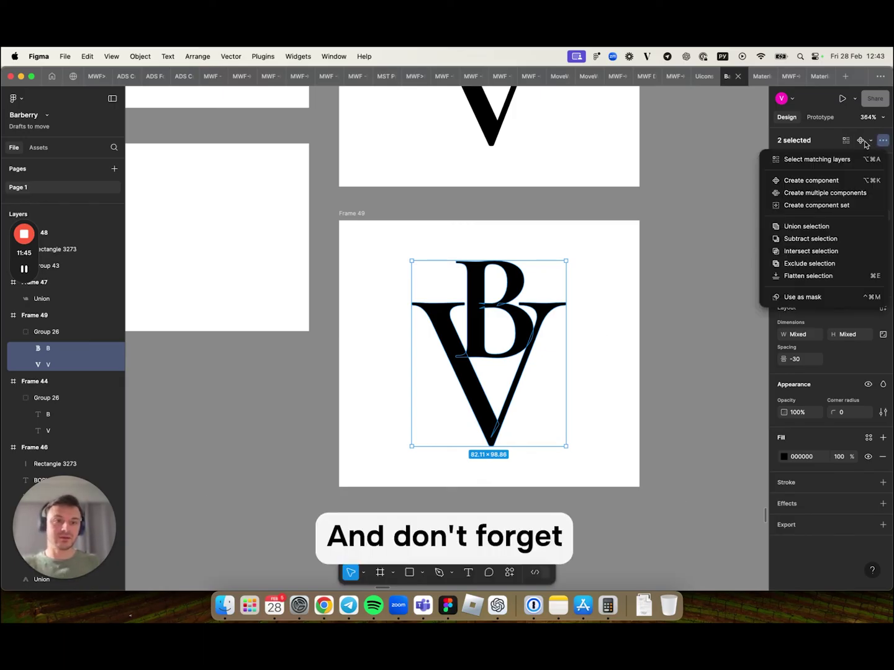
pyautogui.click(818, 227)
pyautogui.click(660, 246)
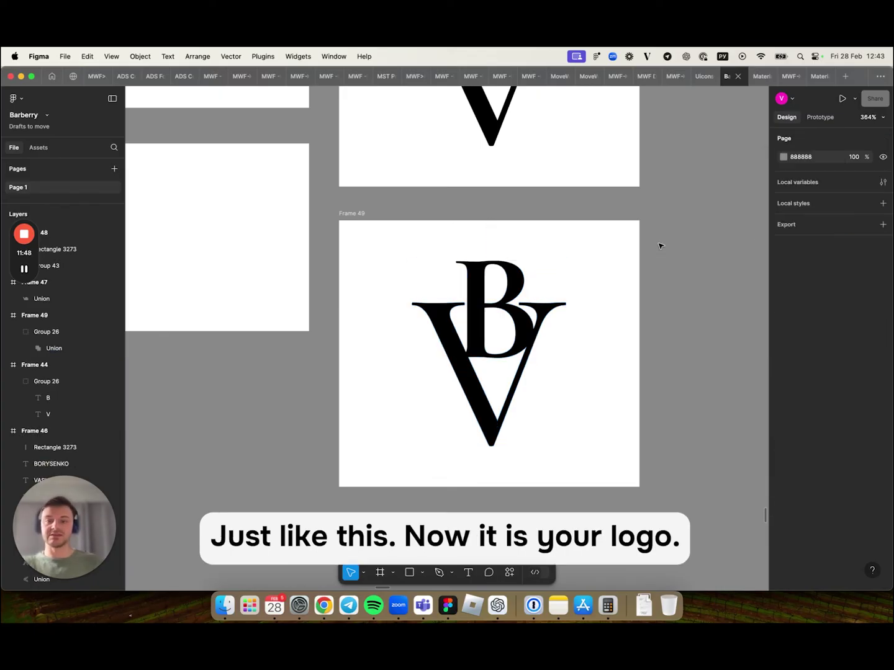
# Scroll the canvas across the logo frames, ending back at Frame 49's unioned BV monogram
pyautogui.scroll(-10, 648, 262)
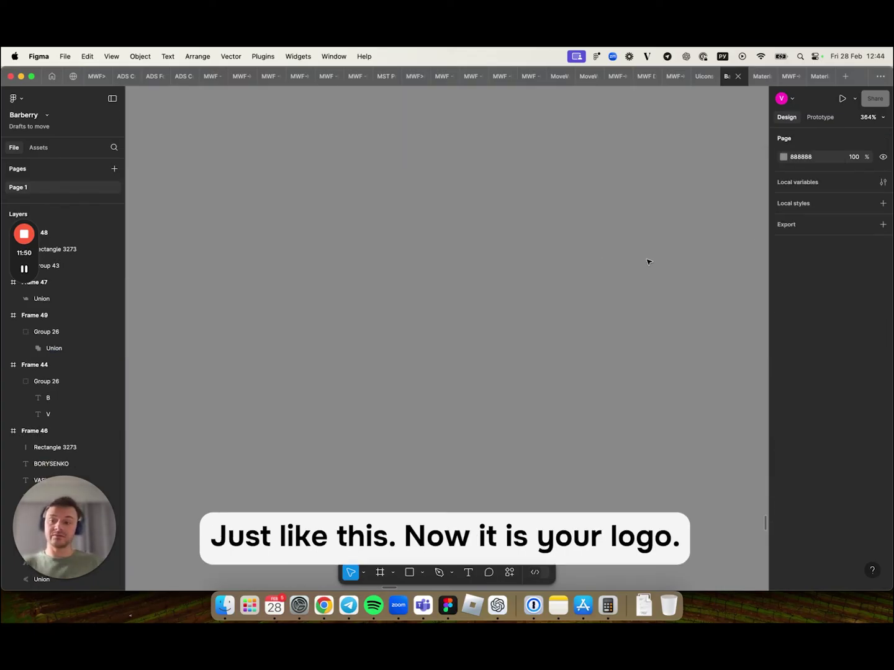
pyautogui.scroll(-5, 542, 274)
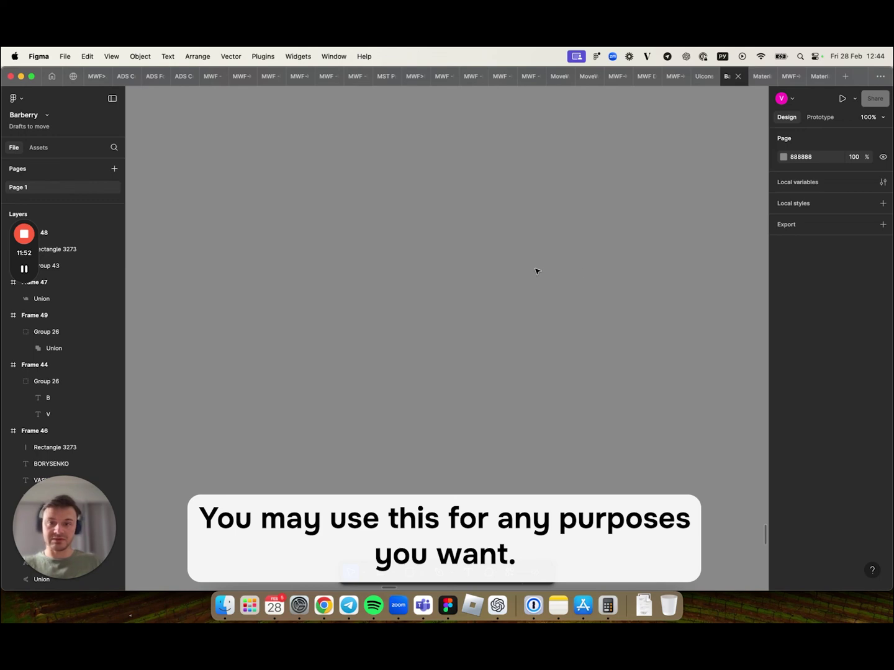
pyautogui.scroll(5, 537, 271)
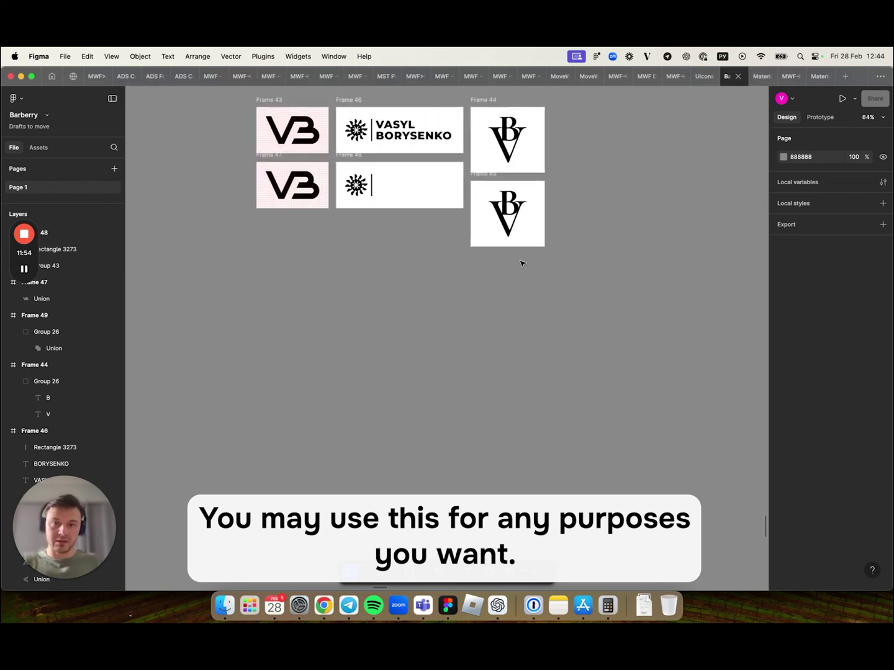
pyautogui.scroll(10, 520, 263)
pyautogui.scroll(8, 520, 263)
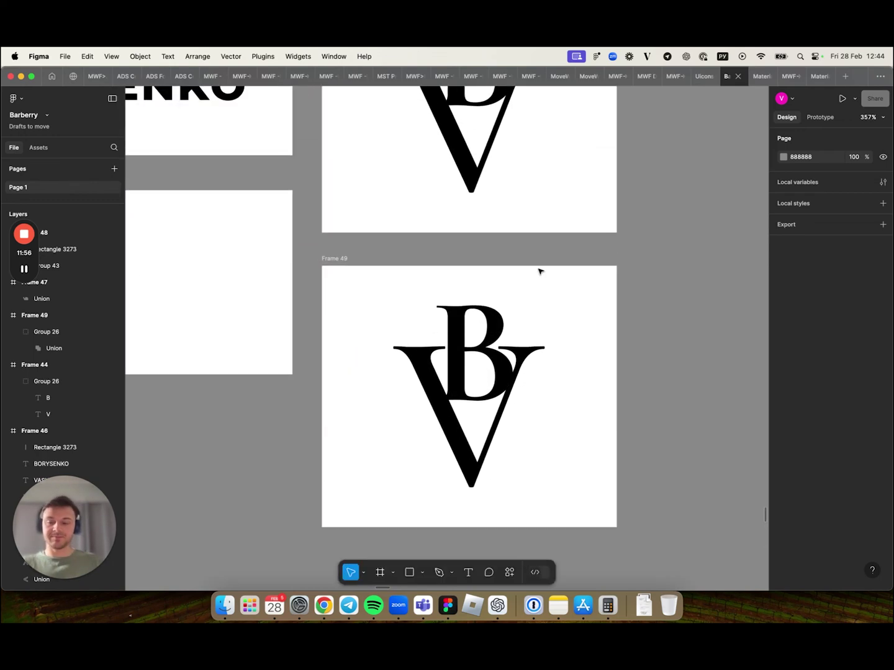